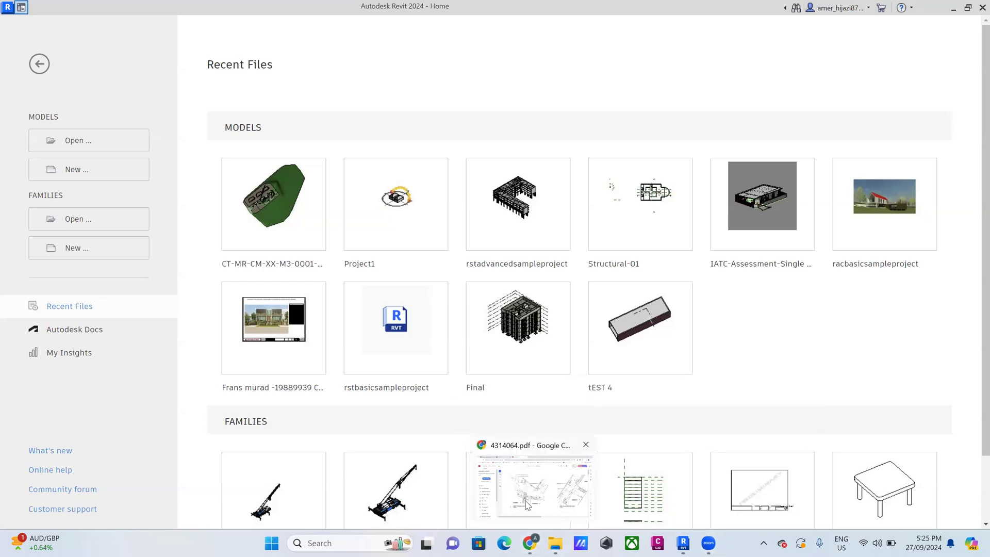
# Switch to Chrome and view the free trial download offer on Autodesk's Revit product page
pyautogui.hotkey('alt', 'Tab')
pyautogui.hotkey('ctrl', 'shift', 'Tab')
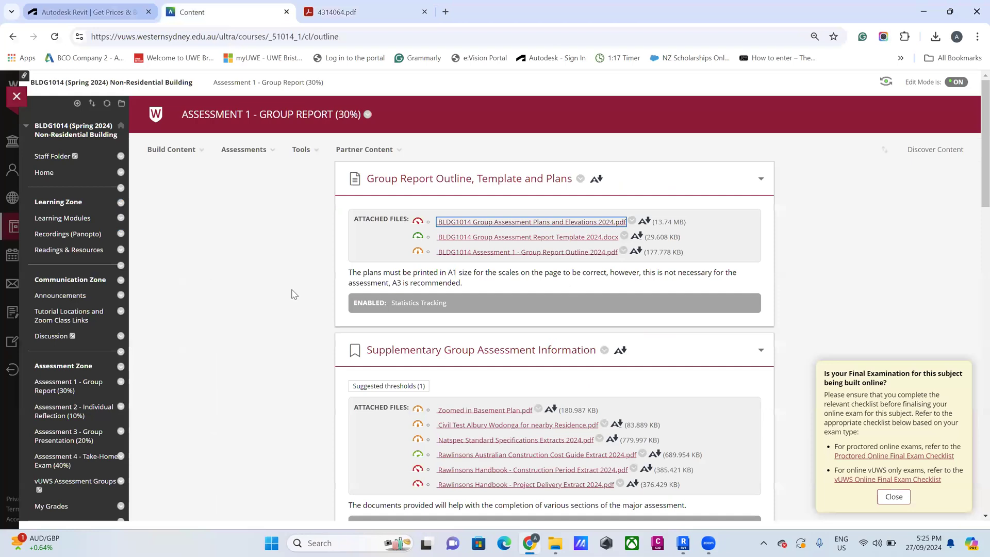
pyautogui.hotkey('ctrl', 'shift', 'Tab')
pyautogui.scroll(-2, 366, 305)
pyautogui.scroll(2, 366, 306)
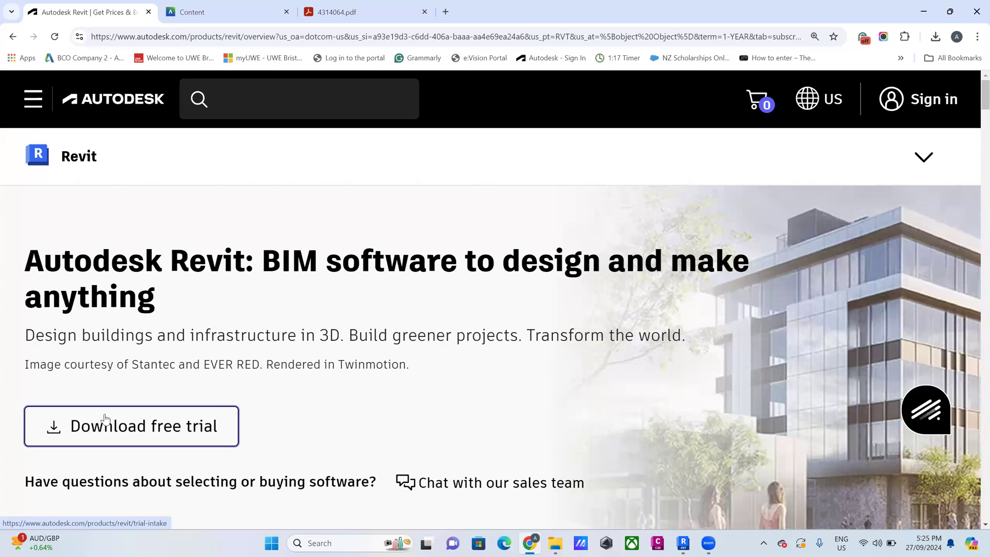
pyautogui.scroll(-2, 149, 328)
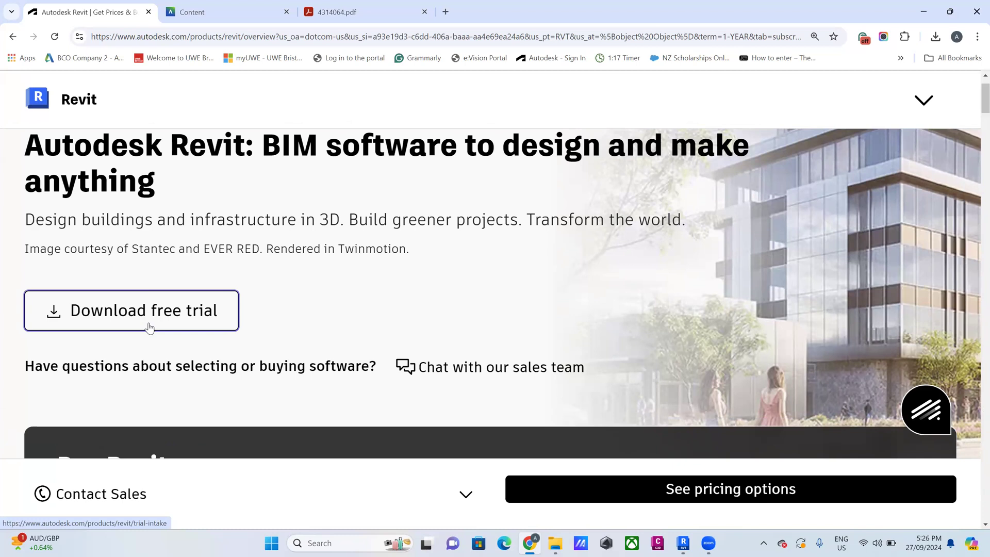
# Examine the site plan of Buildings A to D in the 4314064.pdf drawing set
pyautogui.click(361, 12)
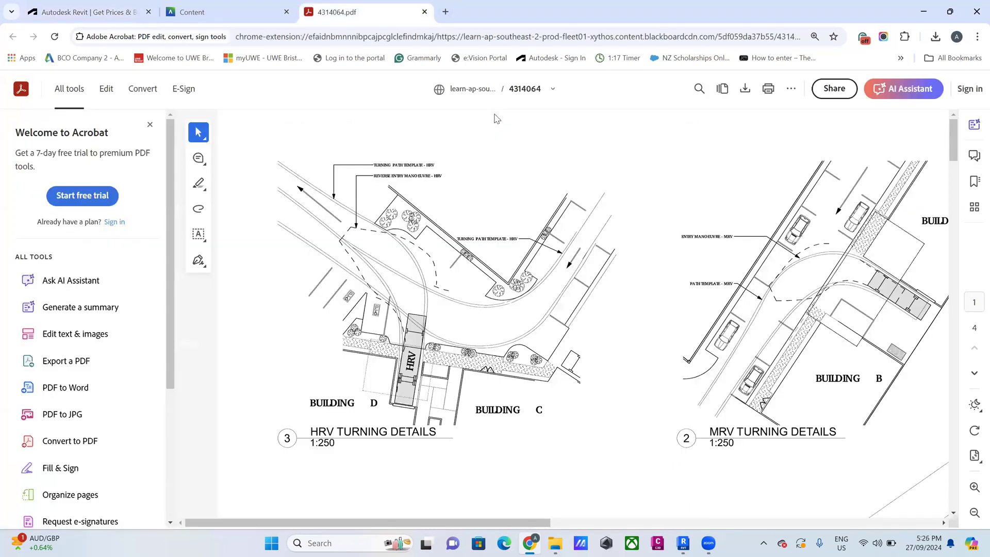
pyautogui.scroll(-10, 625, 426)
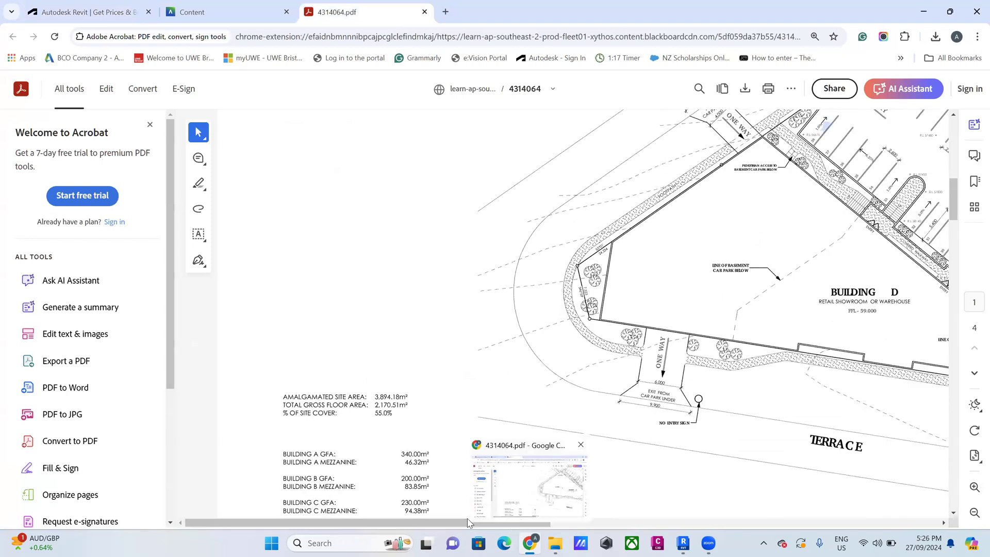
pyautogui.moveTo(469, 522); pyautogui.dragTo(469, 522)
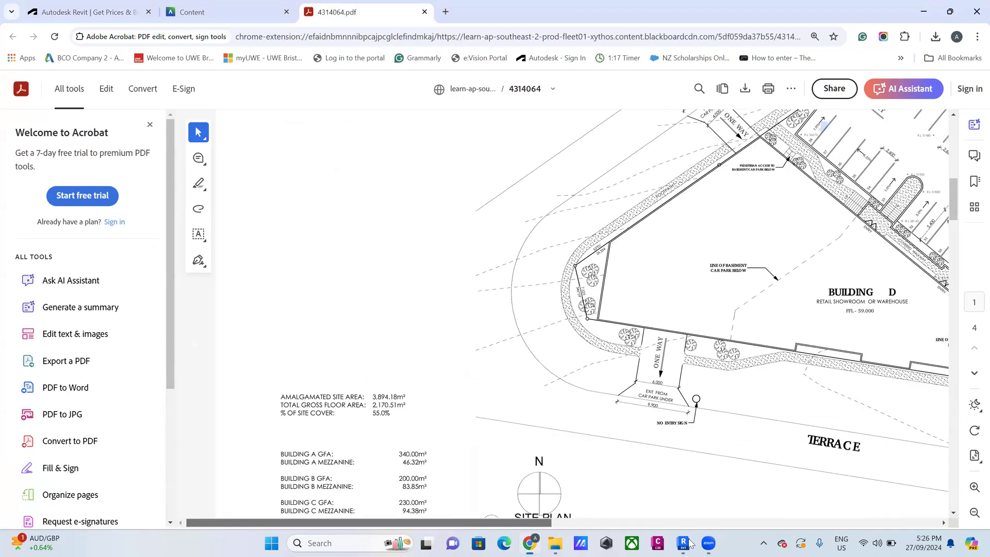
pyautogui.hscroll(10, 691, 403)
pyautogui.hscroll(-3, 691, 402)
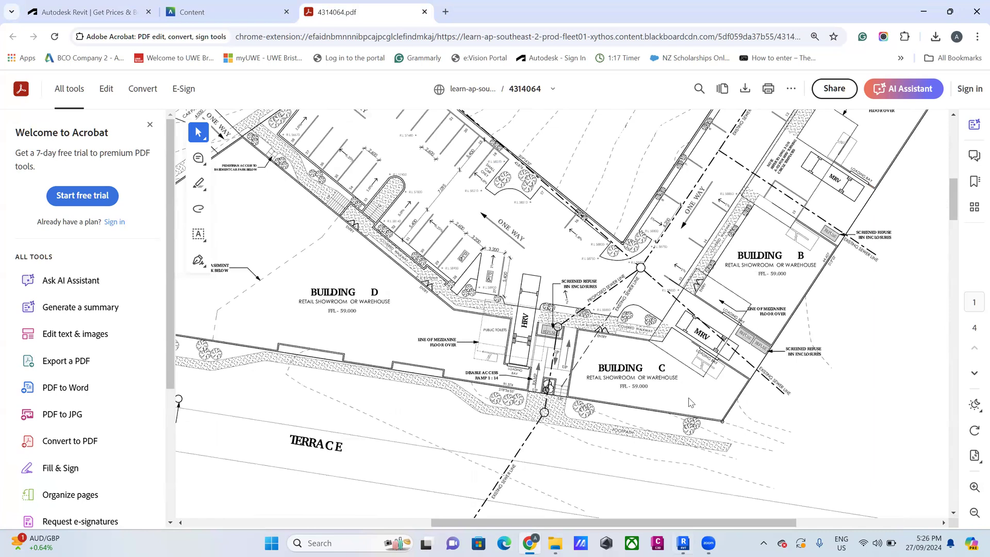
pyautogui.scroll(2, 691, 402)
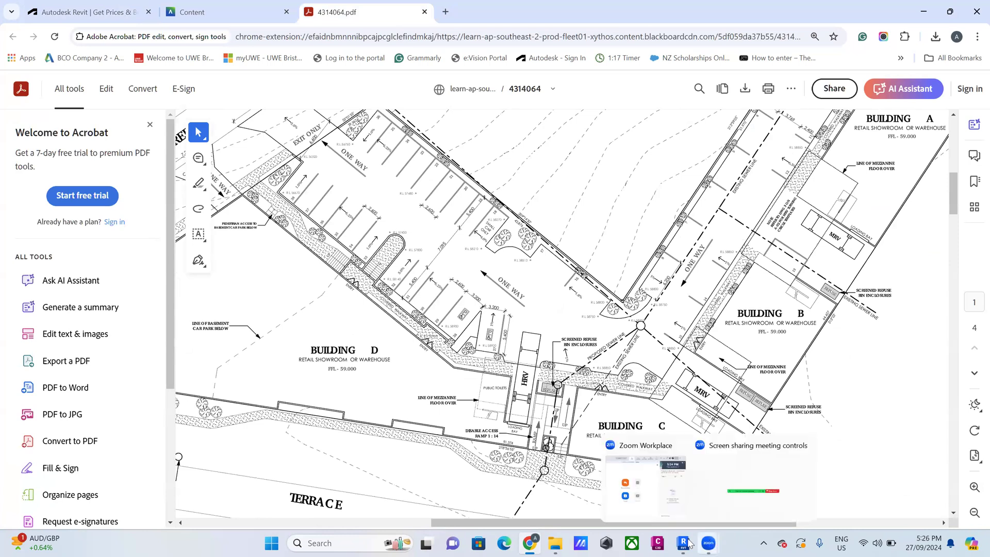
# Switch to Revit and create a new project from the Architectural Template
pyautogui.moveTo(683, 543)
pyautogui.click(689, 499)
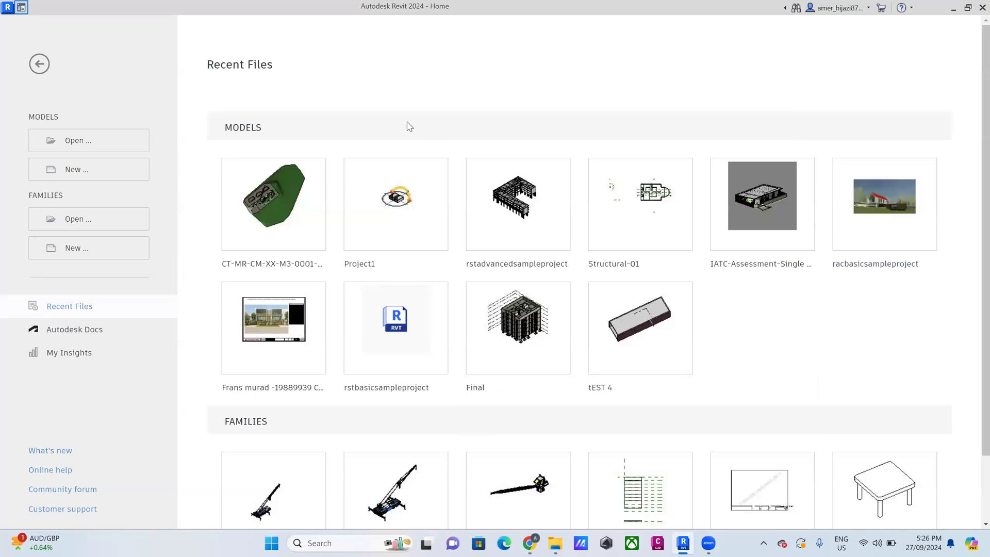
pyautogui.click(96, 170)
pyautogui.click(127, 106)
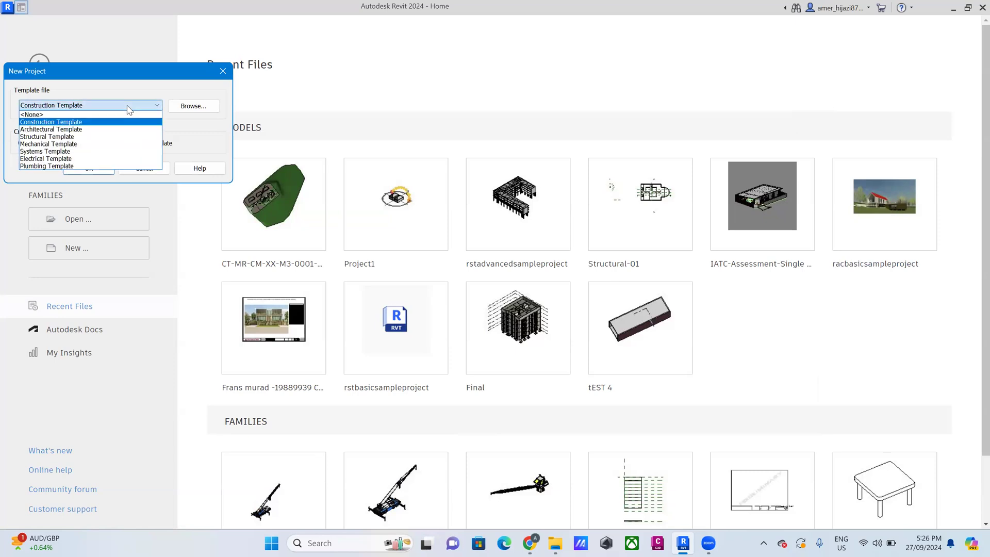
pyautogui.click(66, 130)
pyautogui.click(86, 168)
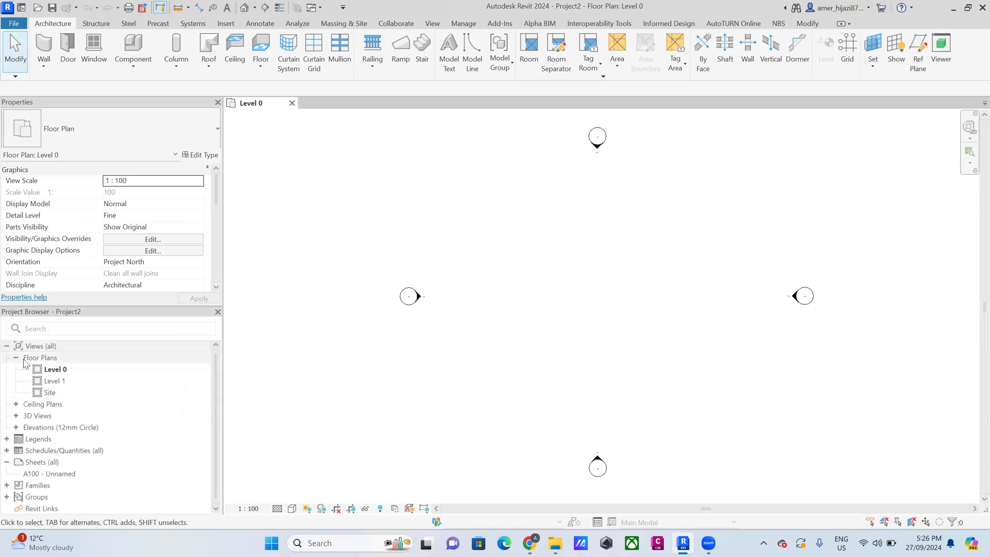
# Open the Site floor plan view and check which user interface elements are enabled
pyautogui.click(52, 395)
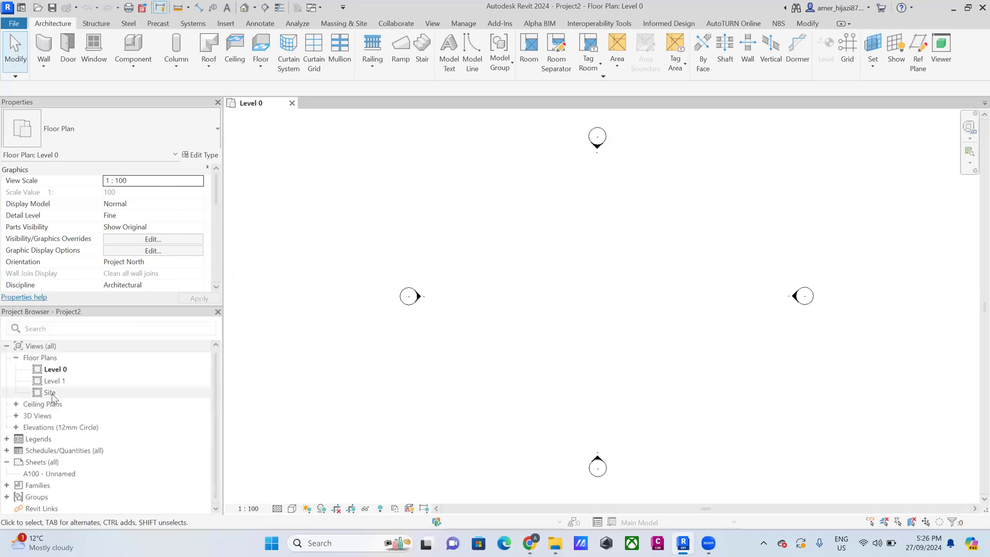
pyautogui.doubleClick(52, 395)
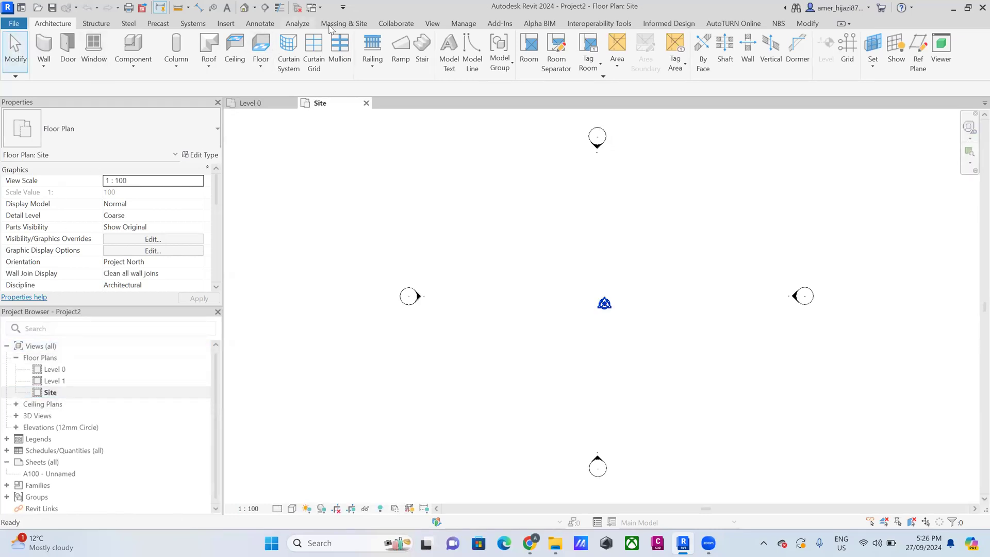
pyautogui.click(433, 24)
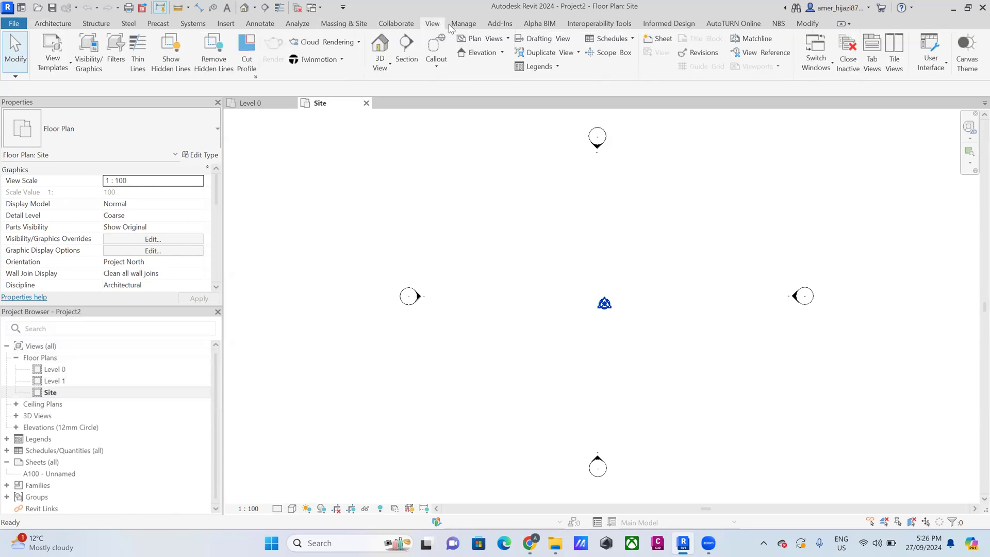
pyautogui.click(941, 62)
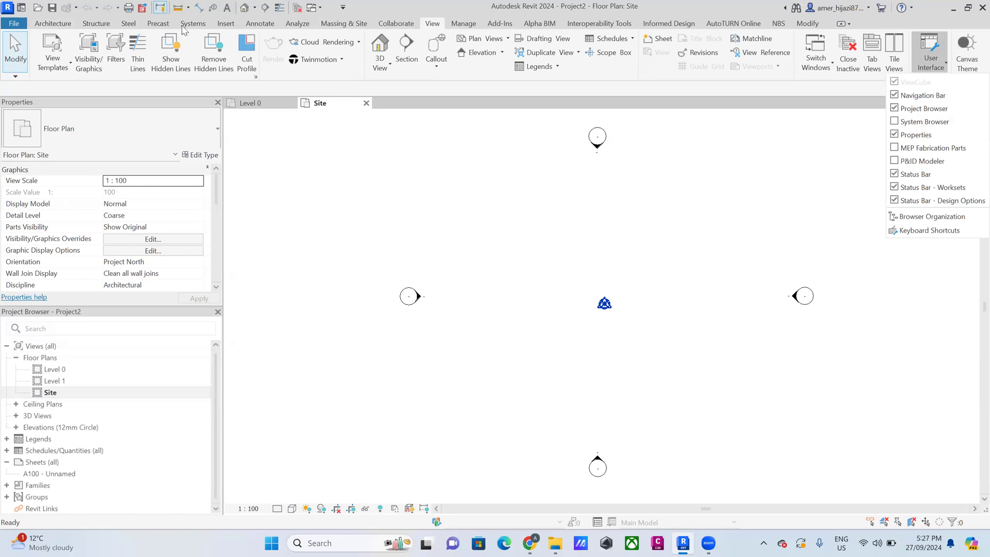
pyautogui.click(379, 154)
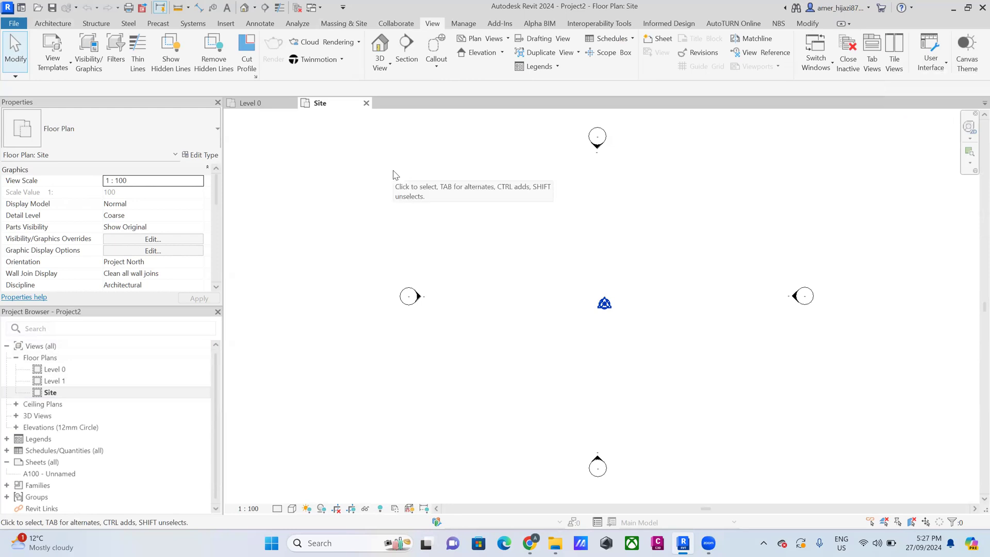
# Import page 1 of 4314064 (1).pdf at 72 DPI and place it around the middle of the Site plan
pyautogui.click(227, 24)
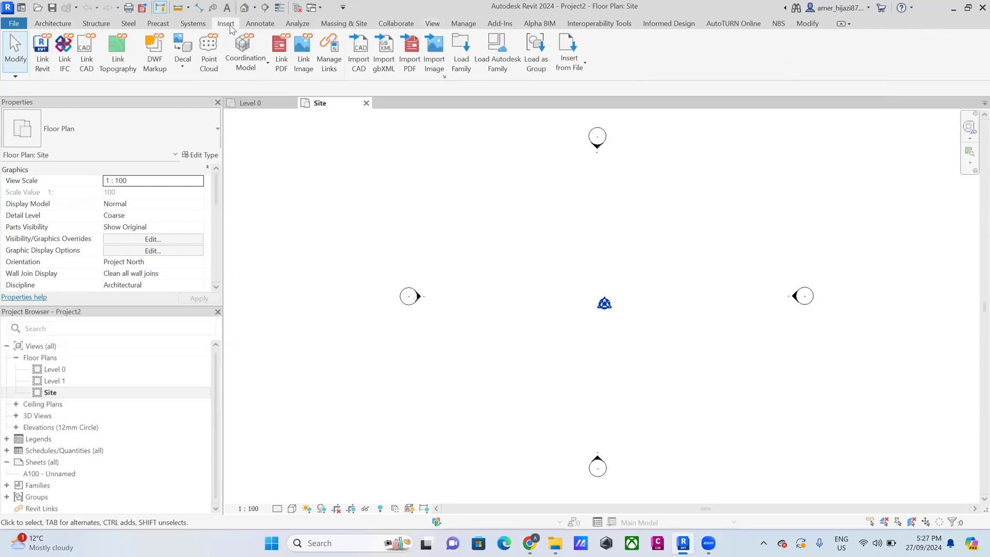
pyautogui.click(406, 72)
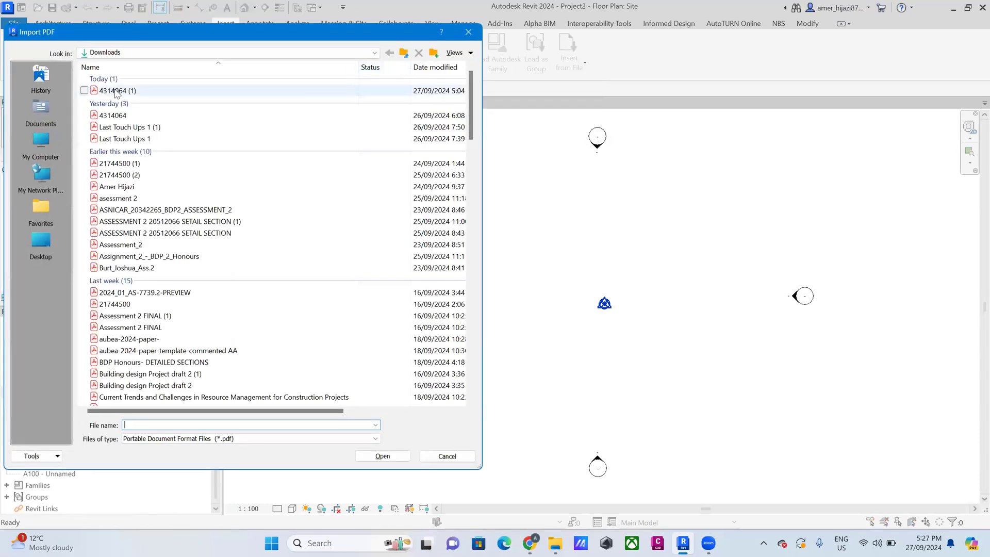
pyautogui.doubleClick(114, 90)
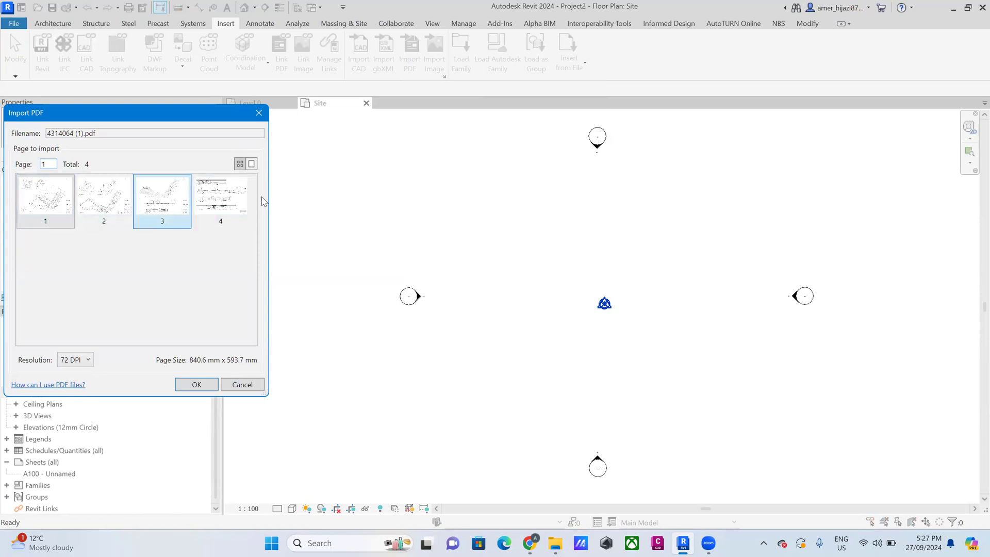
pyautogui.click(29, 210)
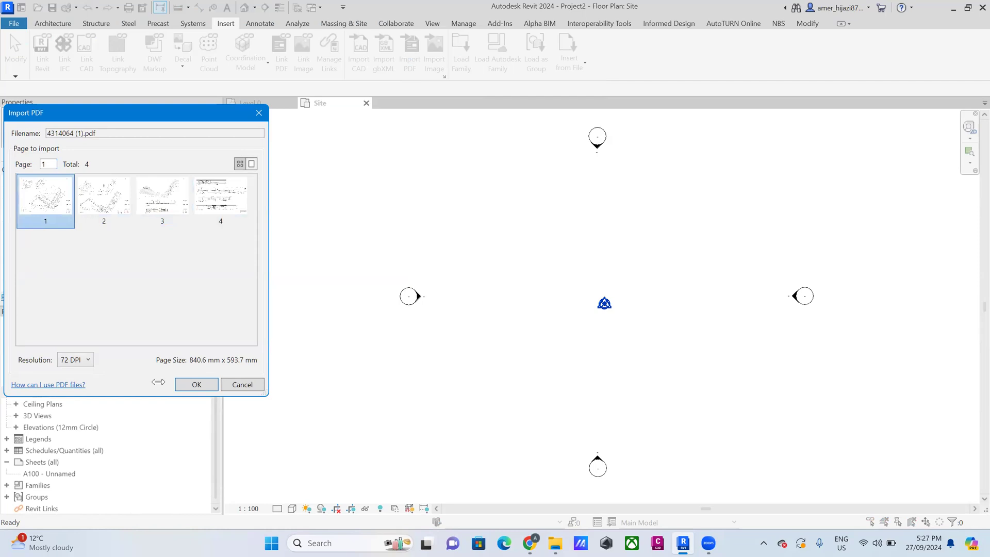
pyautogui.click(195, 385)
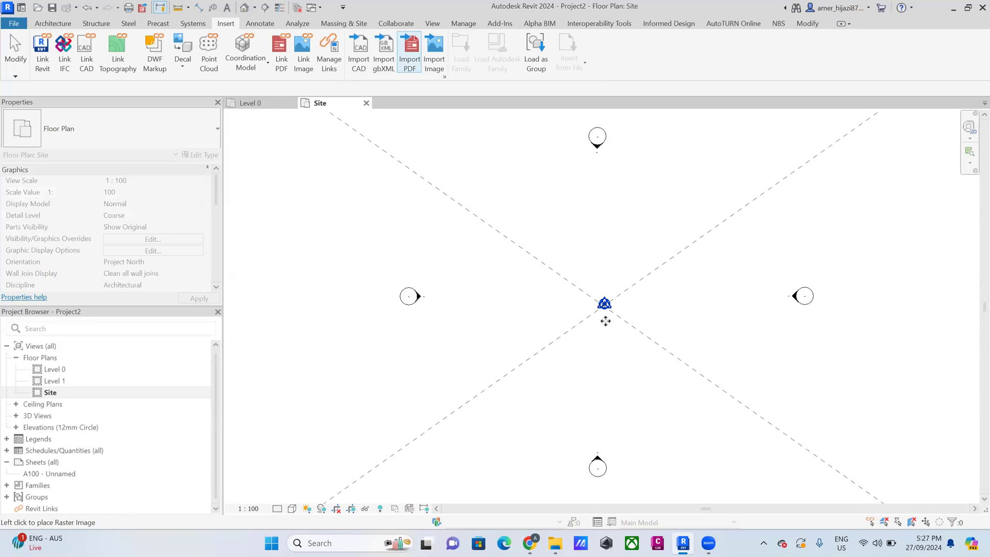
pyautogui.click(604, 319)
pyautogui.scroll(-3, 608, 328)
pyautogui.scroll(3, 612, 333)
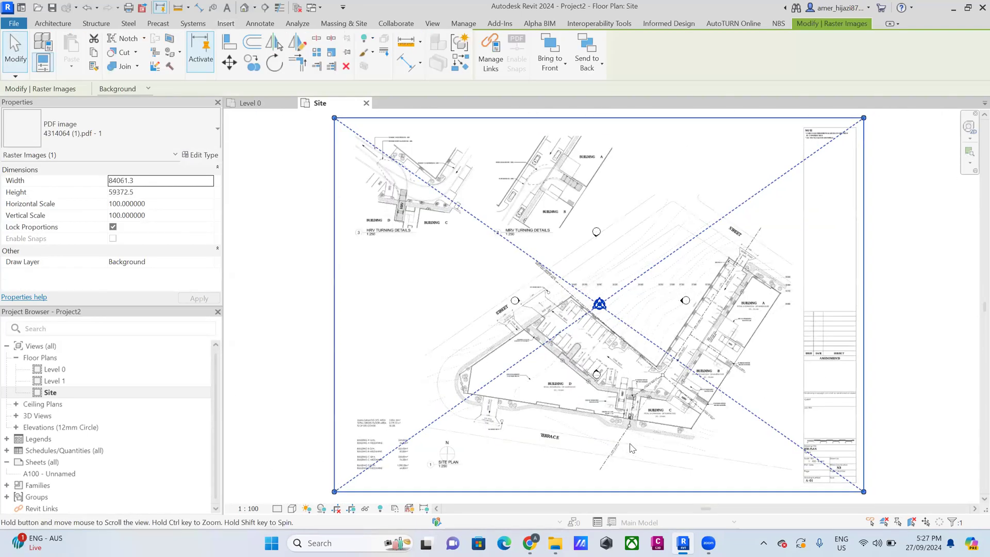
pyautogui.press('Escape')
# Inspect the imported site plan image and check the project's unit formats without changing them
pyautogui.scroll(4, 582, 298)
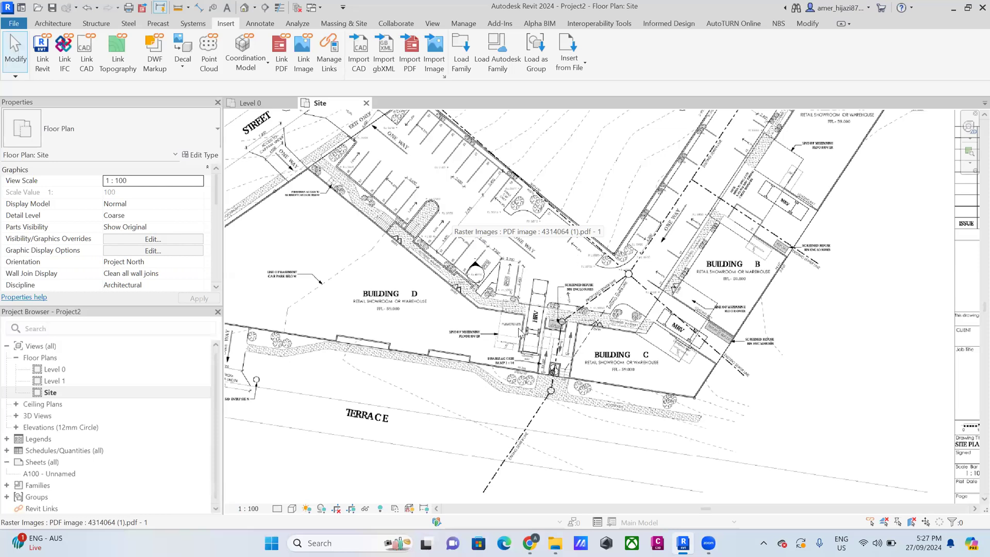
pyautogui.moveTo(520, 333); pyautogui.dragTo(521, 332, button='middle')
pyautogui.scroll(-1, 519, 332)
pyautogui.click(520, 332)
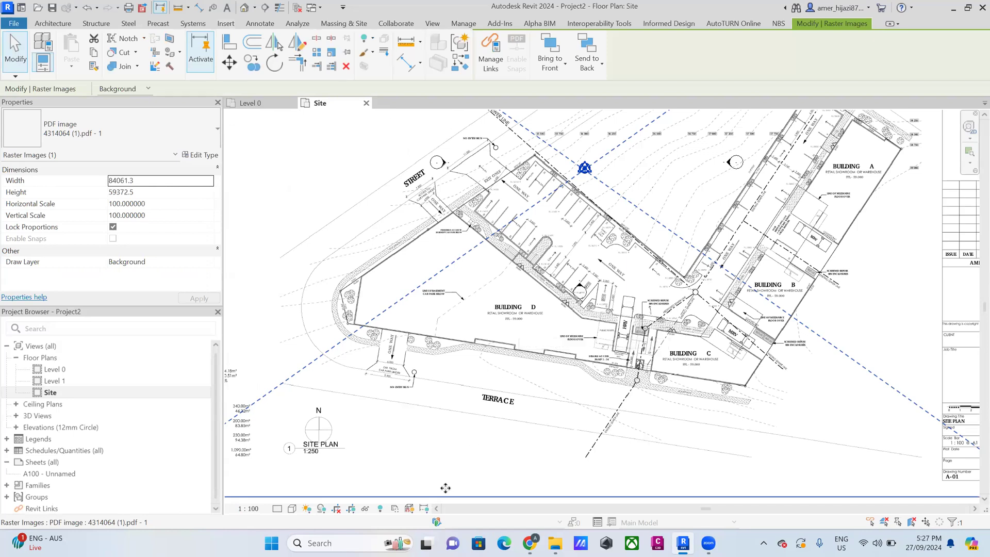
pyautogui.scroll(-1, 437, 394)
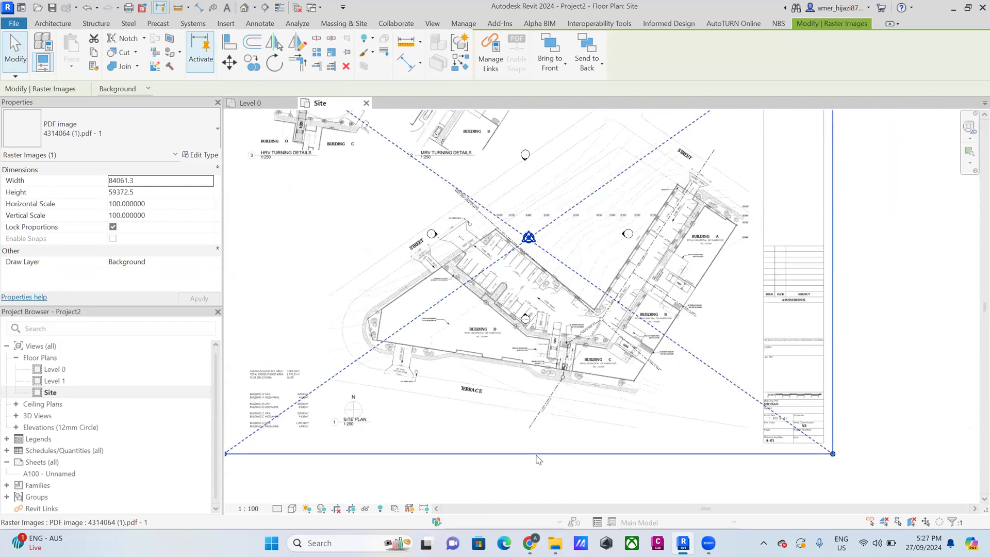
pyautogui.press('Escape')
pyautogui.scroll(-1, 537, 458)
pyautogui.press('u')
pyautogui.press('n')
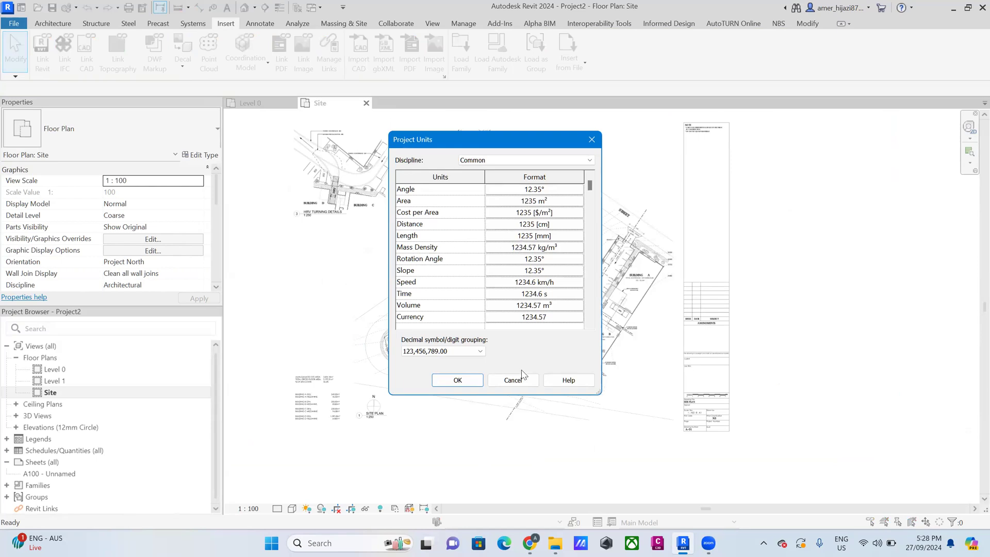
pyautogui.click(513, 380)
# Examine the parking bay dimensions beside Building D on the imported site plan
pyautogui.scroll(2, 467, 315)
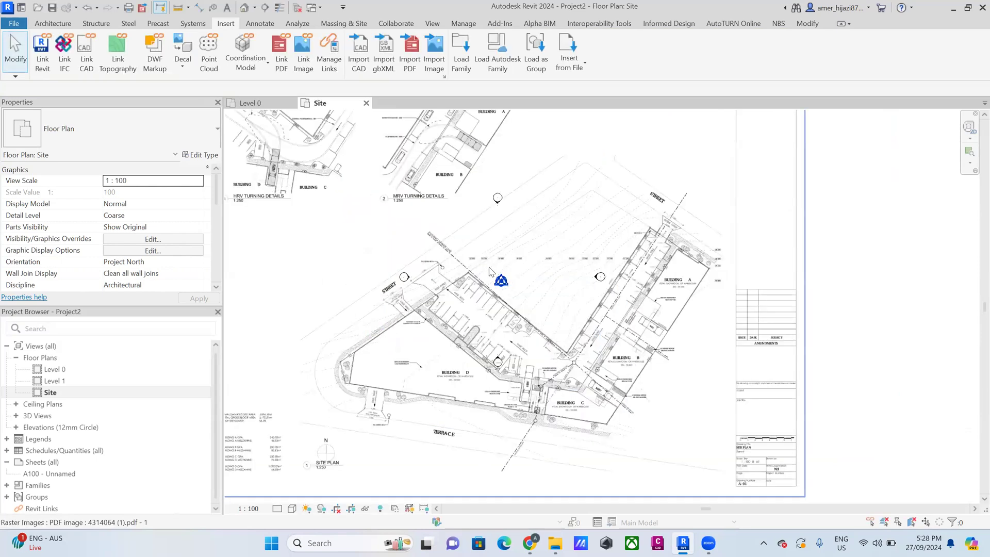
pyautogui.scroll(1, 490, 273)
pyautogui.scroll(1, 484, 315)
pyautogui.scroll(1, 503, 308)
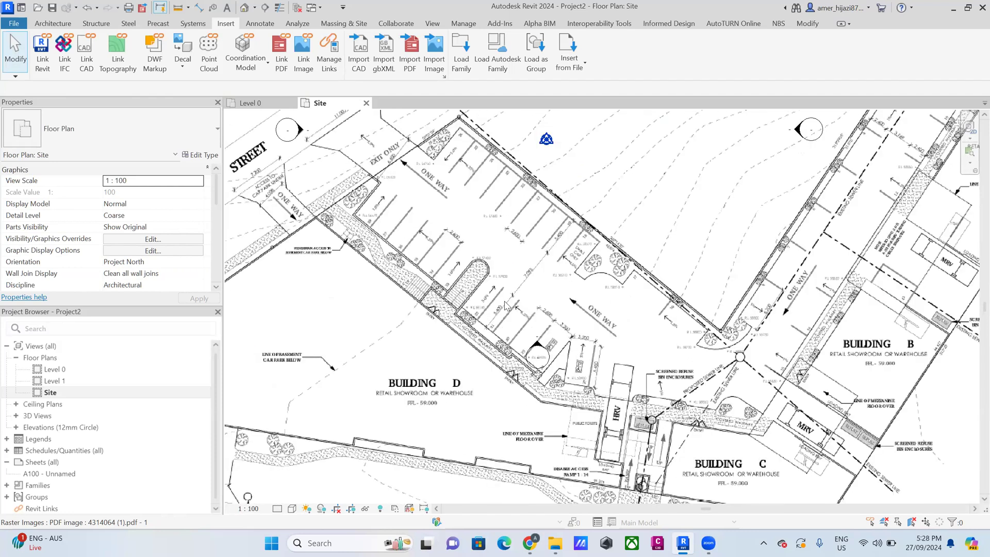
pyautogui.scroll(1, 507, 305)
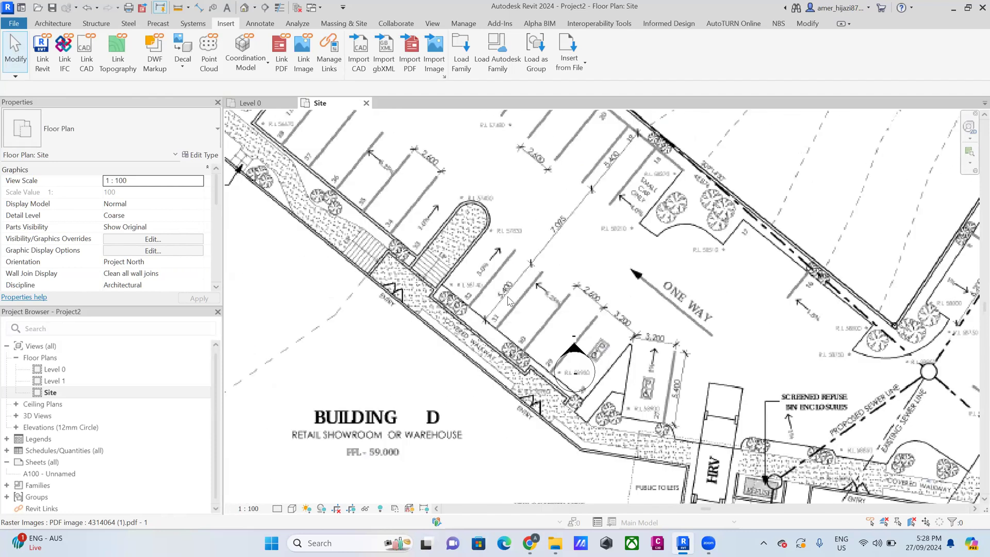
pyautogui.scroll(-1, 496, 315)
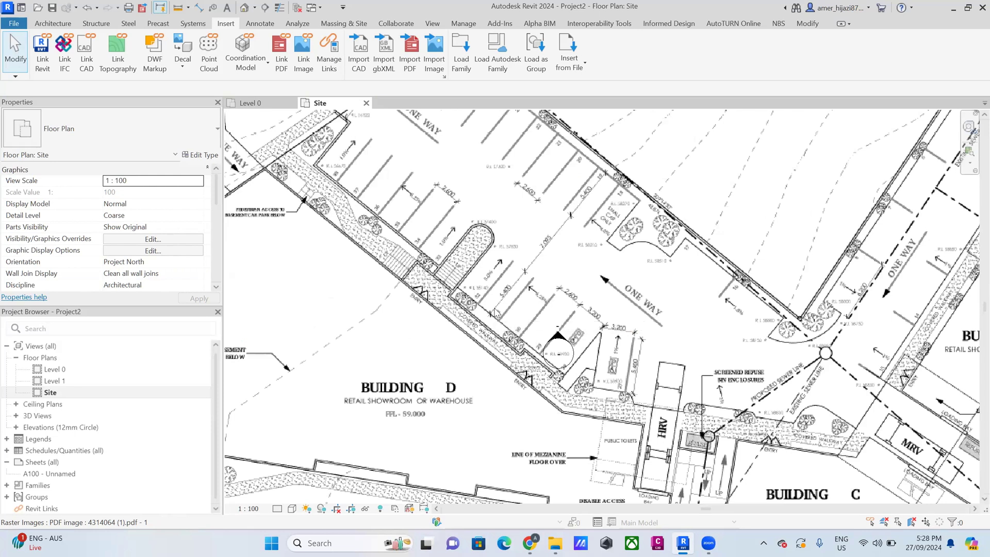
pyautogui.scroll(-1, 515, 219)
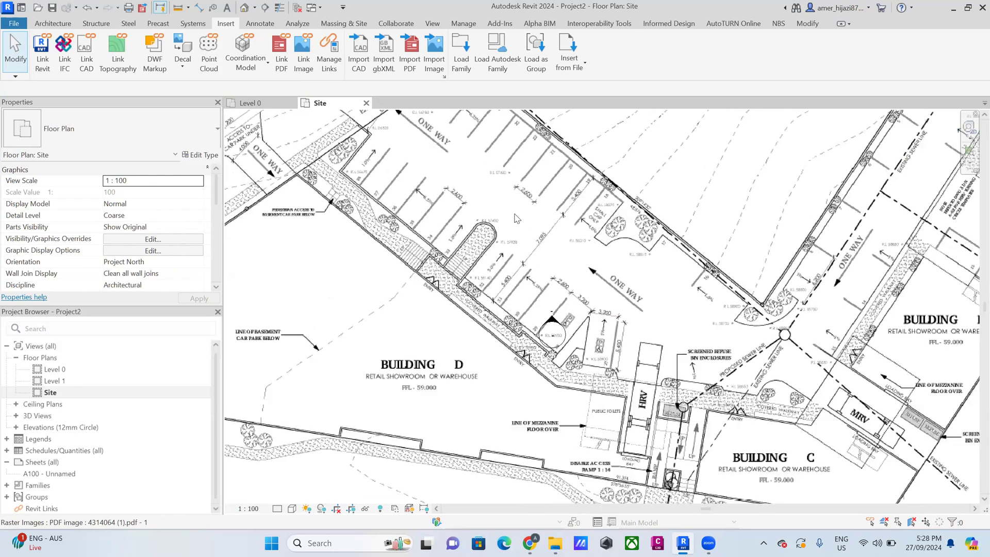
pyautogui.scroll(-3, 516, 218)
# Try to scale the site plan image graphically, using the lower end of the 5,400 parking bay dimension beside Building D as origin
pyautogui.click(516, 218)
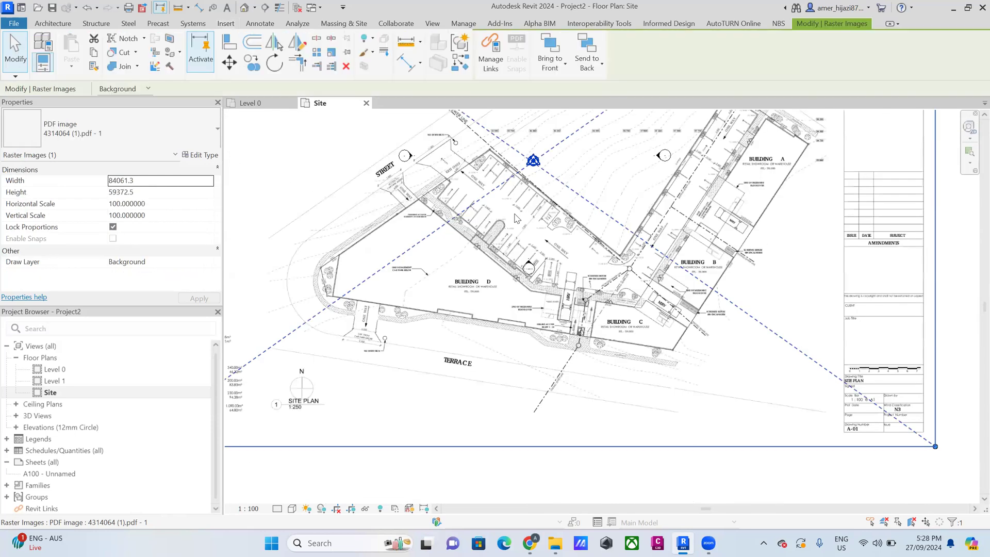
pyautogui.click(331, 53)
pyautogui.scroll(3, 481, 257)
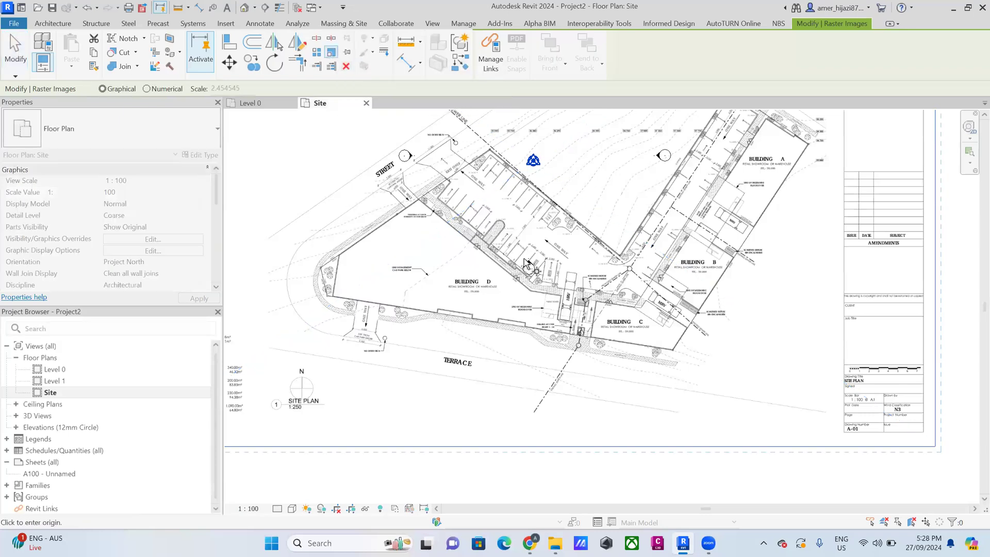
pyautogui.scroll(3, 480, 259)
pyautogui.click(478, 258)
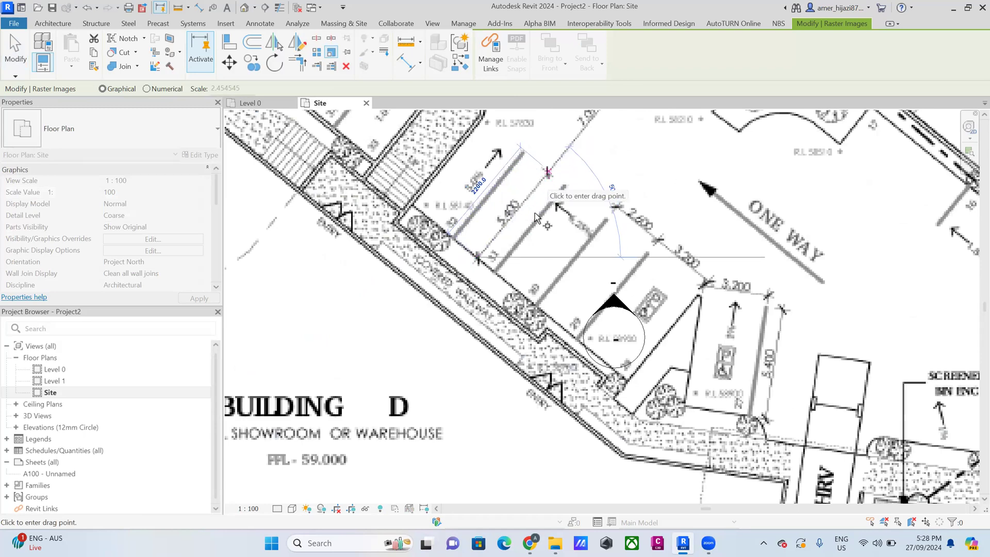
pyautogui.scroll(-2, 537, 217)
pyautogui.moveTo(536, 216); pyautogui.dragTo(482, 305, button='middle')
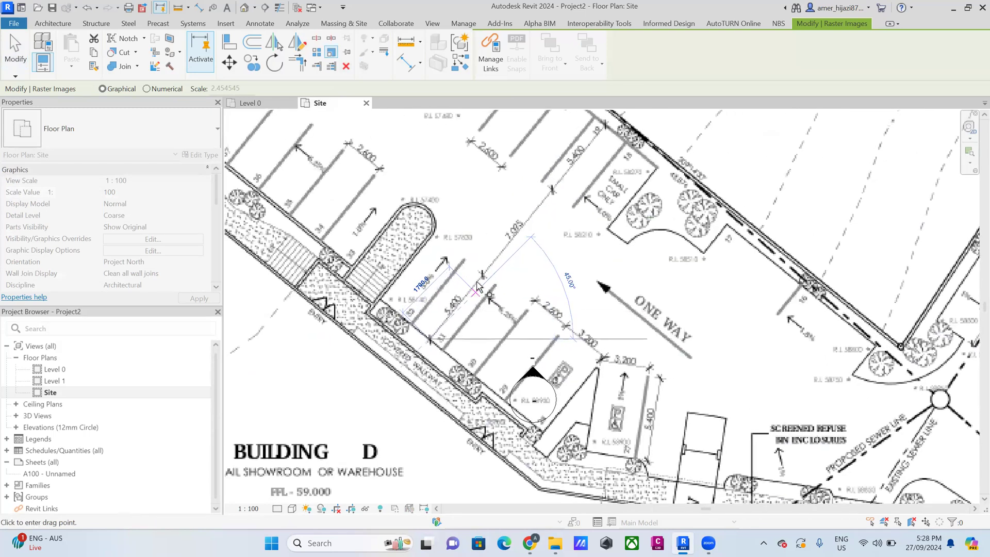
pyautogui.click(535, 213)
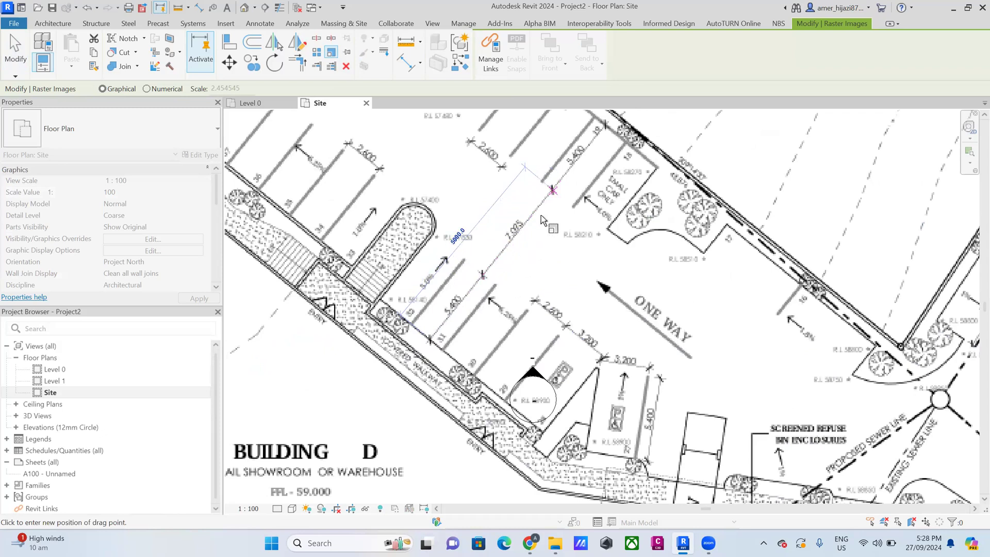
pyautogui.click(540, 215)
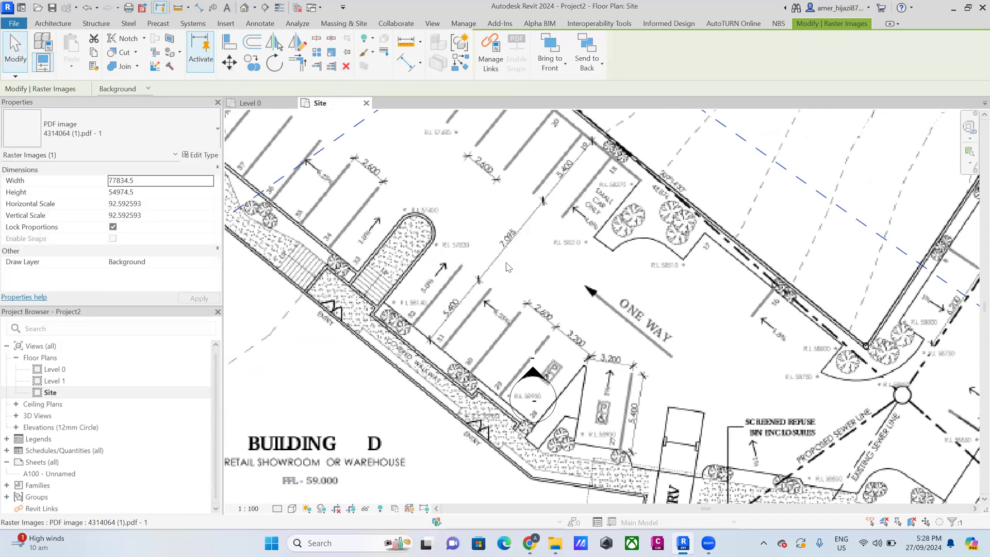
# Rescale the site plan image graphically along the 5,400 parking bay dimension beside Building D to a scale of 250
pyautogui.click(505, 261)
pyautogui.click(331, 52)
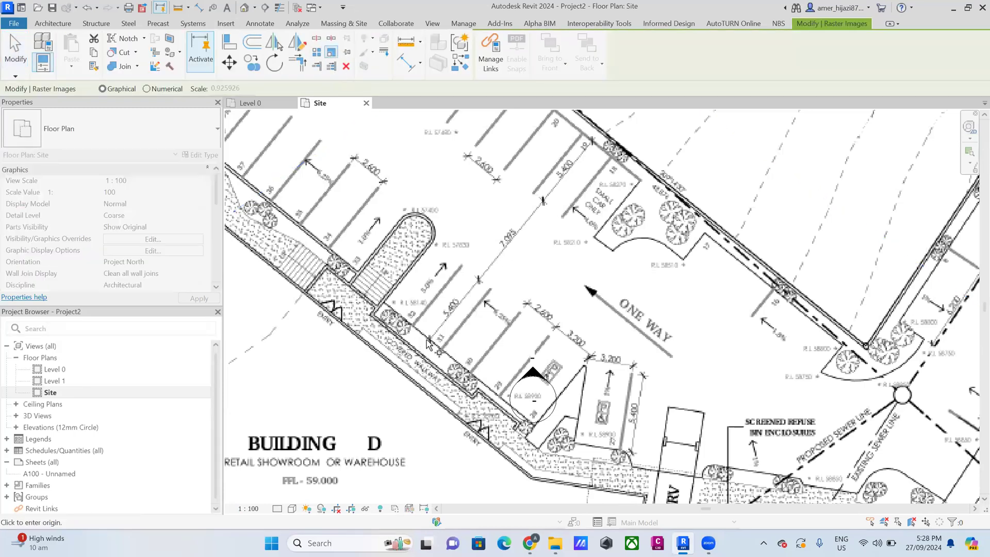
pyautogui.click(430, 339)
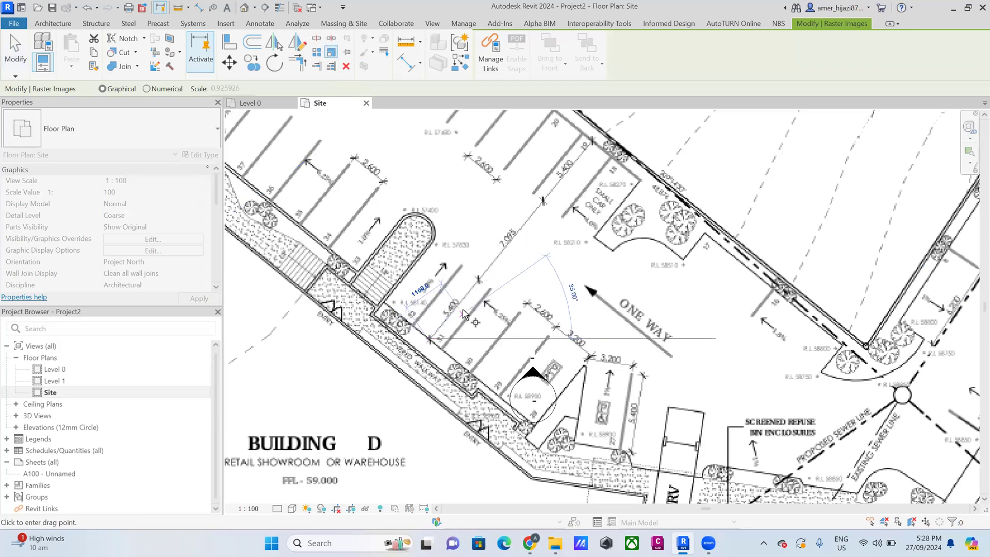
pyautogui.click(478, 280)
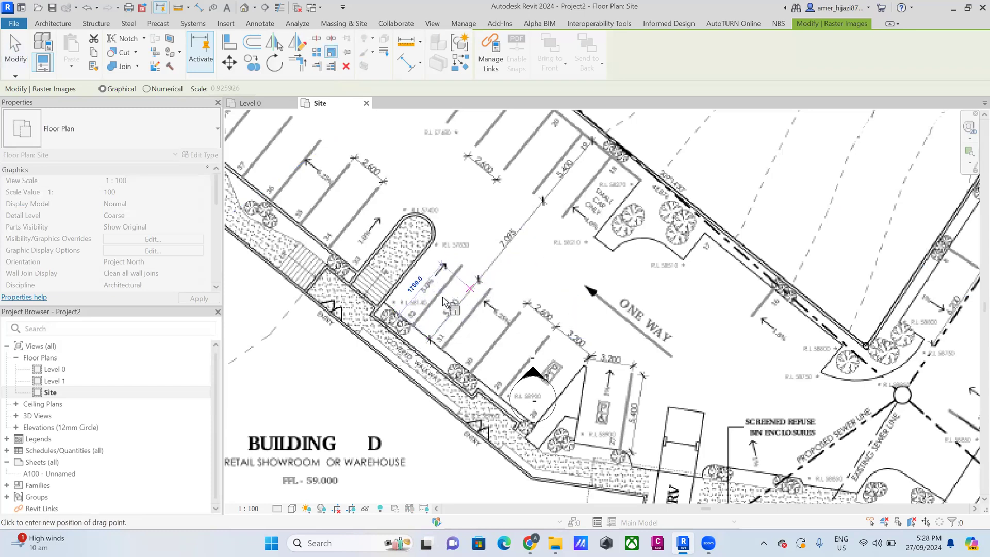
pyautogui.click(524, 223)
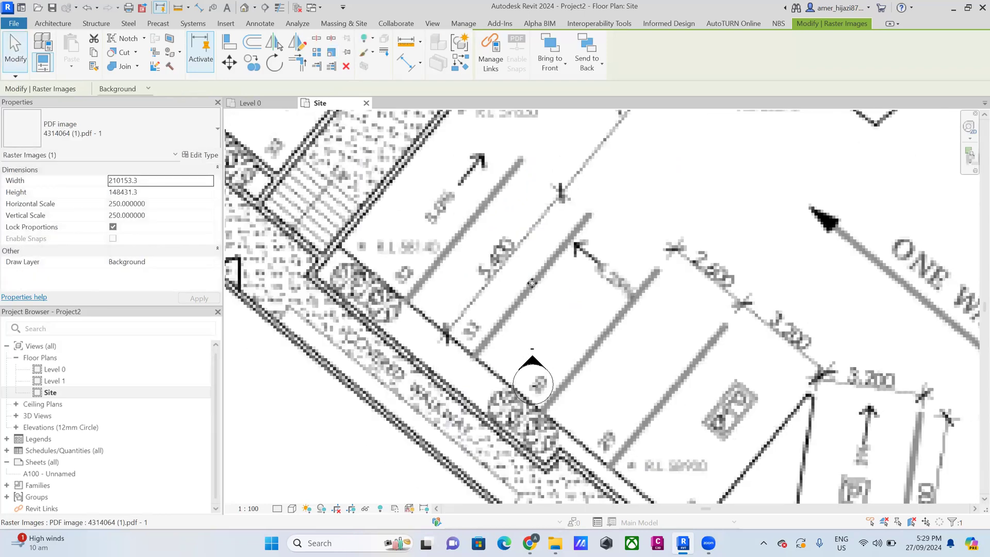
pyautogui.scroll(-3, 537, 297)
pyautogui.scroll(-3, 536, 297)
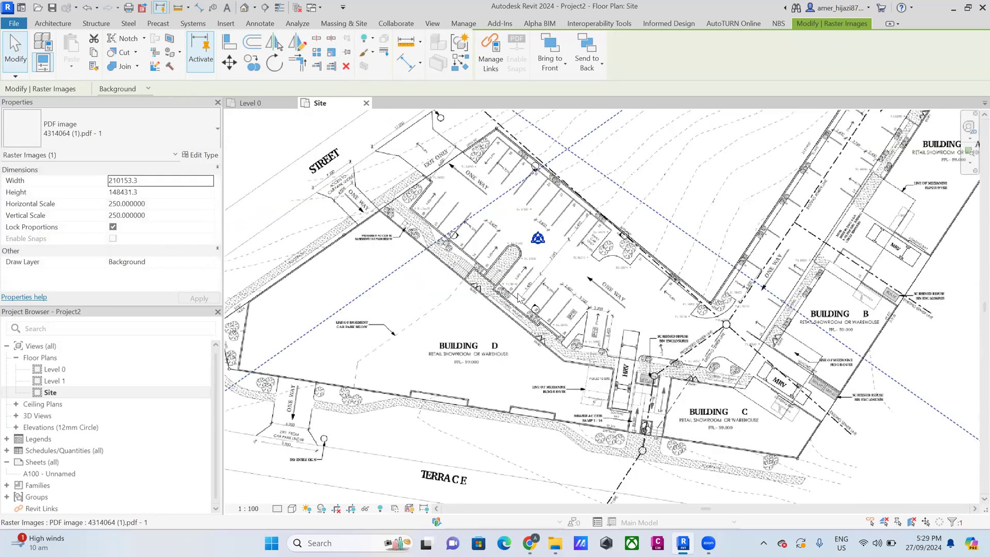
pyautogui.press('Escape')
# Check the scaled 5,400 parking bay length with a trial detail line along its dimension, without placing the line
pyautogui.scroll(4, 470, 345)
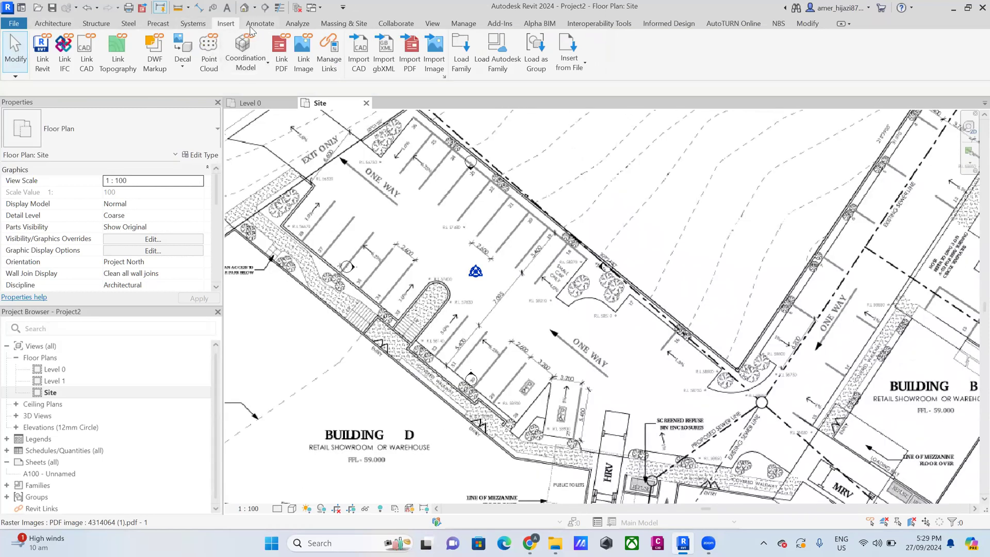
pyautogui.click(253, 24)
pyautogui.click(283, 41)
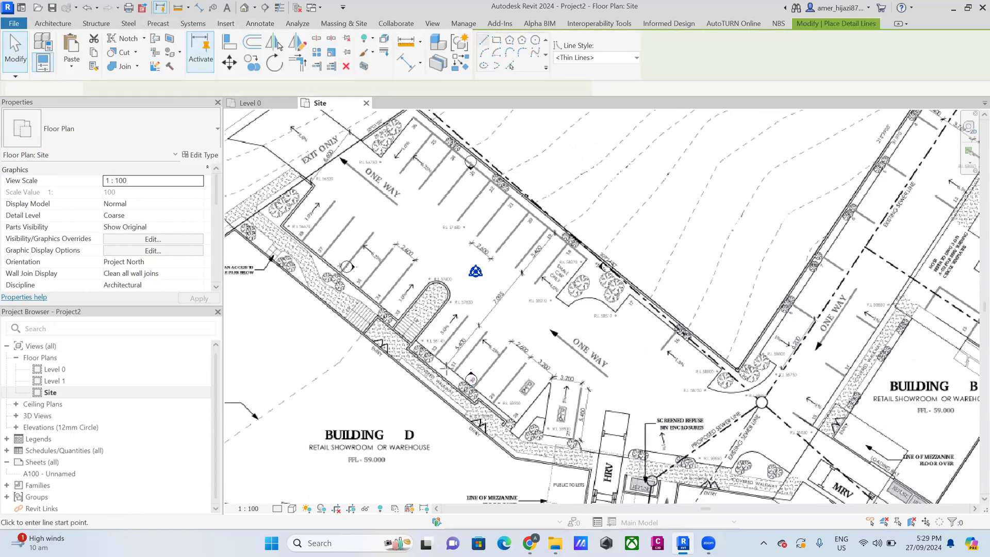
pyautogui.click(447, 367)
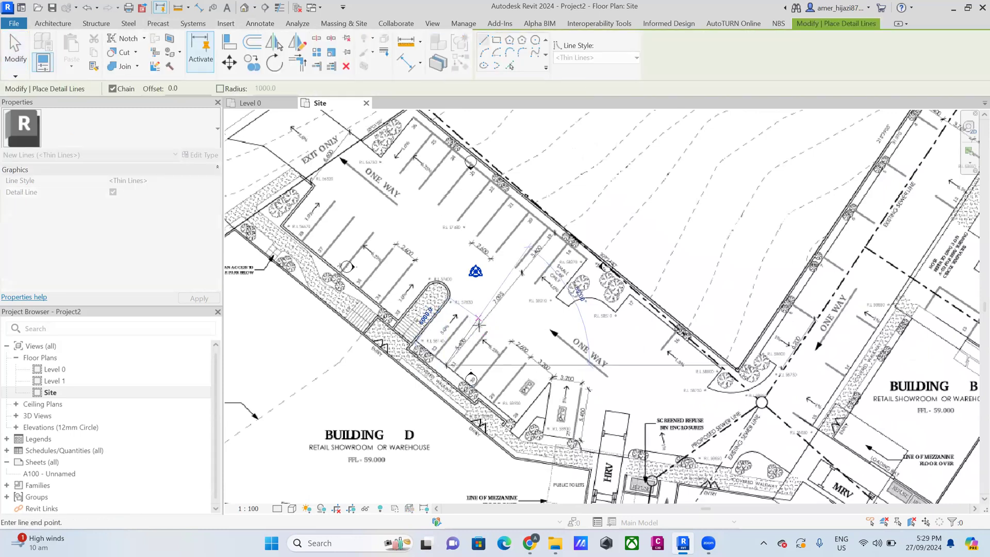
pyautogui.scroll(3, 478, 318)
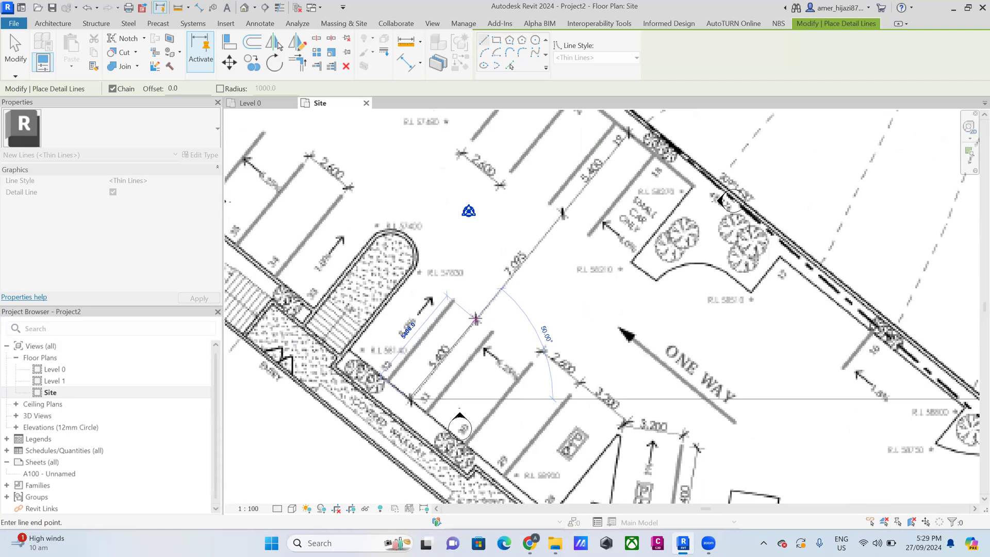
pyautogui.scroll(-8, 475, 332)
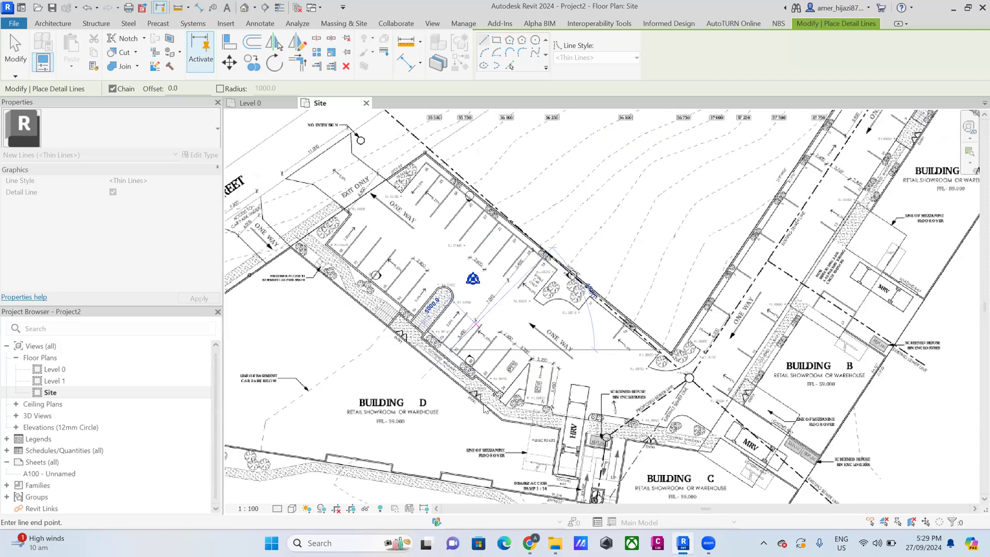
pyautogui.press('Escape')
pyautogui.press('Escape')
# Sketch the straight-line boundary of a Generic - 1000mm toposolid on Level 0 around the whole site, with the Terrace side about 110 m long
pyautogui.scroll(4, 468, 399)
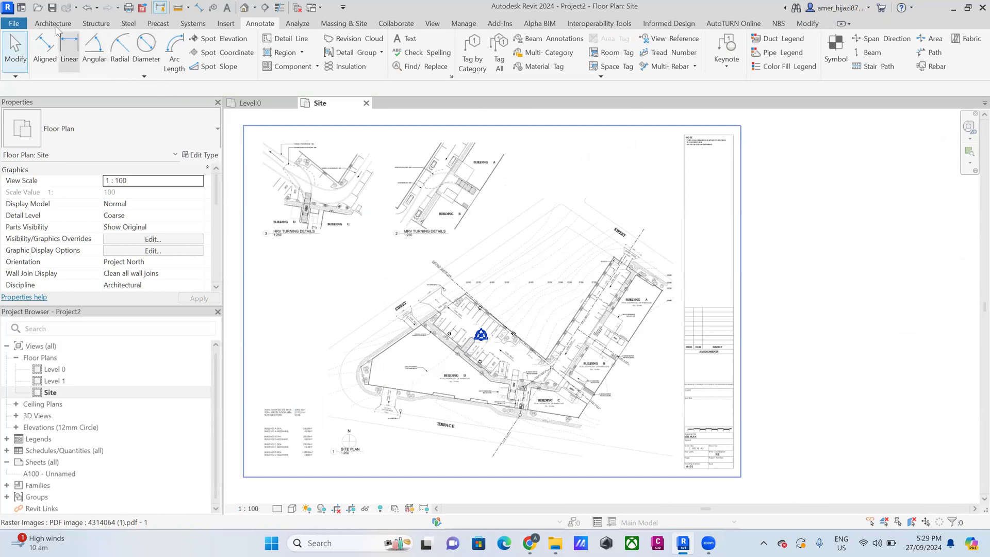
pyautogui.click(345, 23)
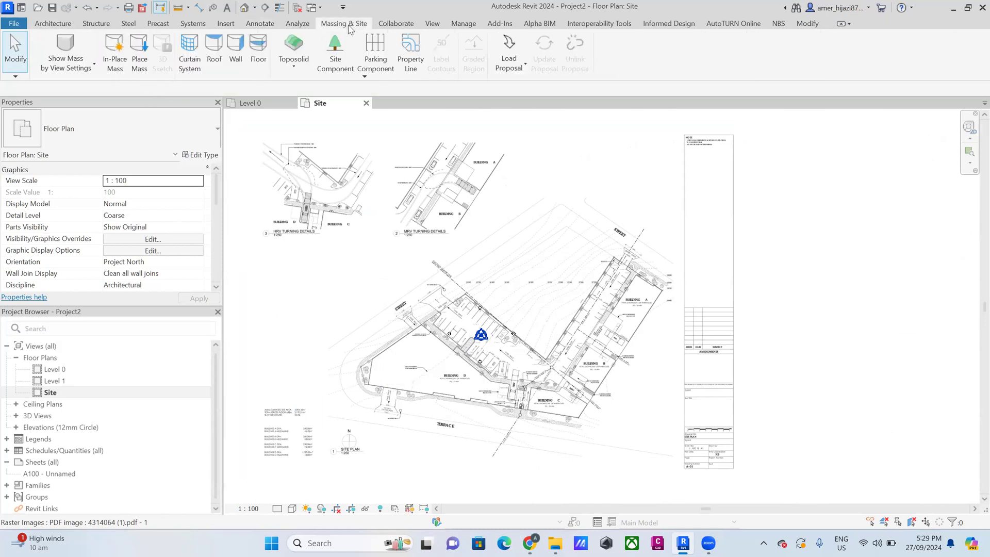
pyautogui.click(285, 67)
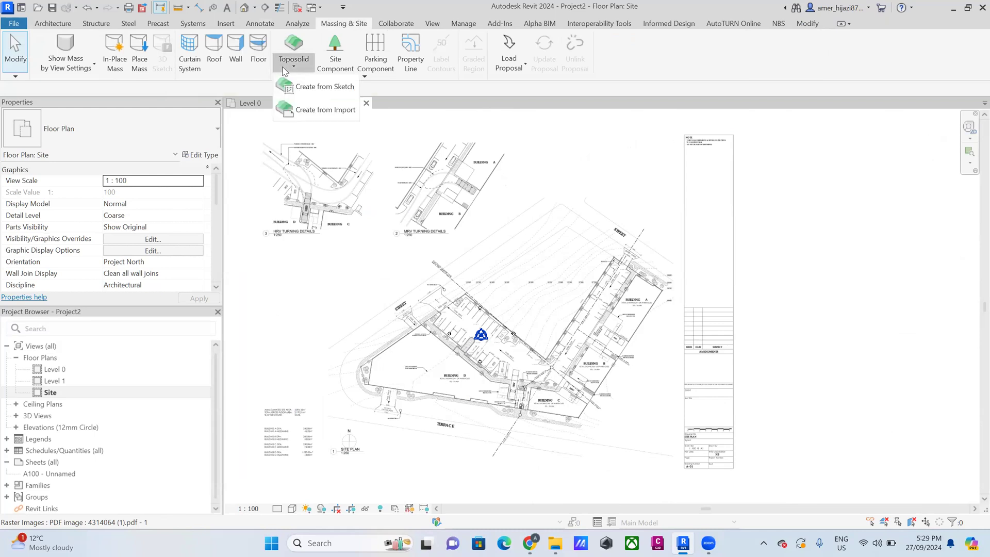
pyautogui.click(305, 92)
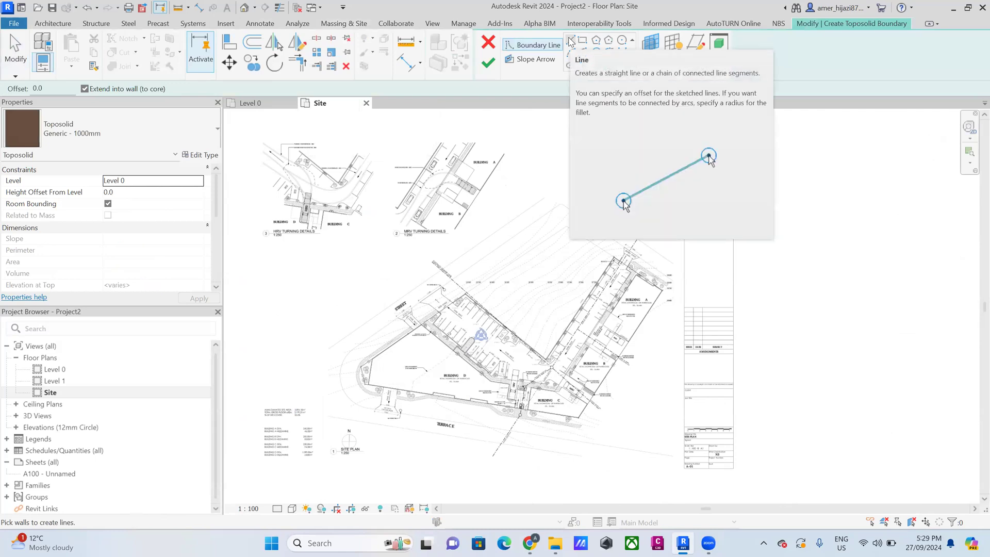
pyautogui.click(571, 41)
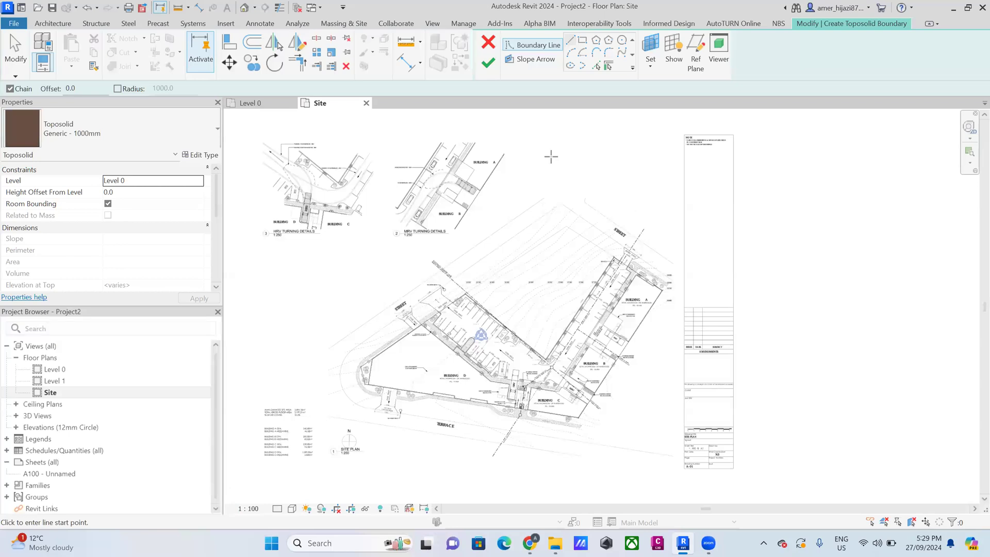
pyautogui.click(549, 196)
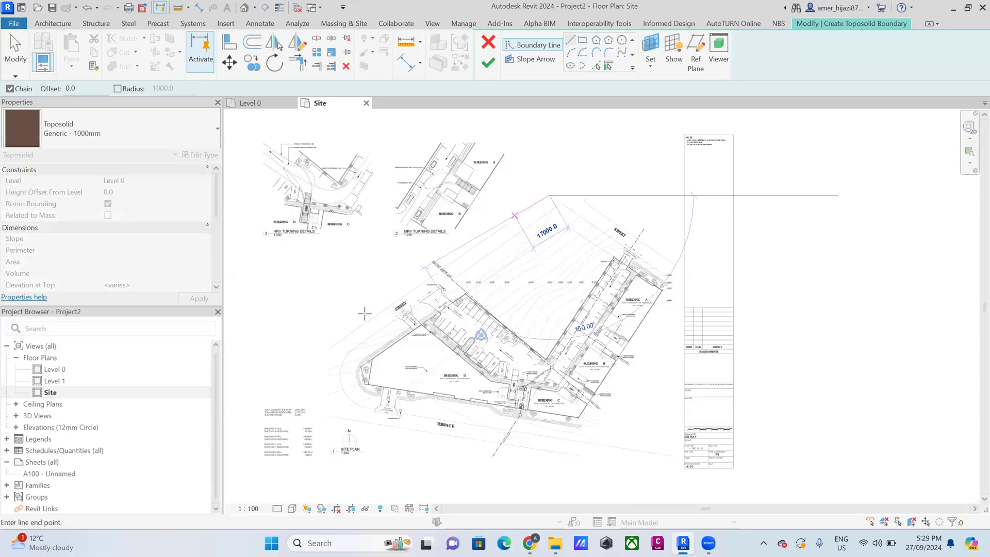
pyautogui.click(336, 345)
pyautogui.click(335, 392)
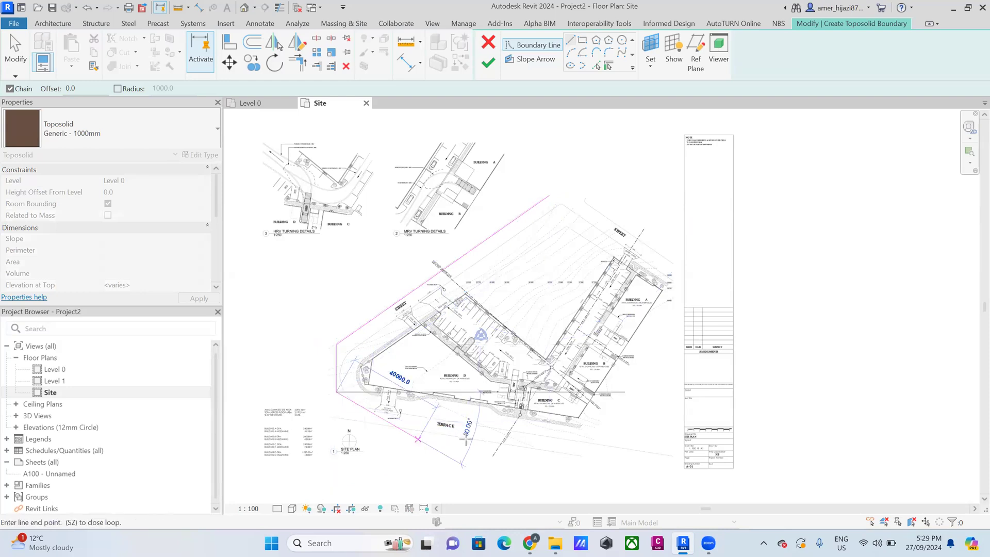
pyautogui.click(357, 411)
pyautogui.click(614, 447)
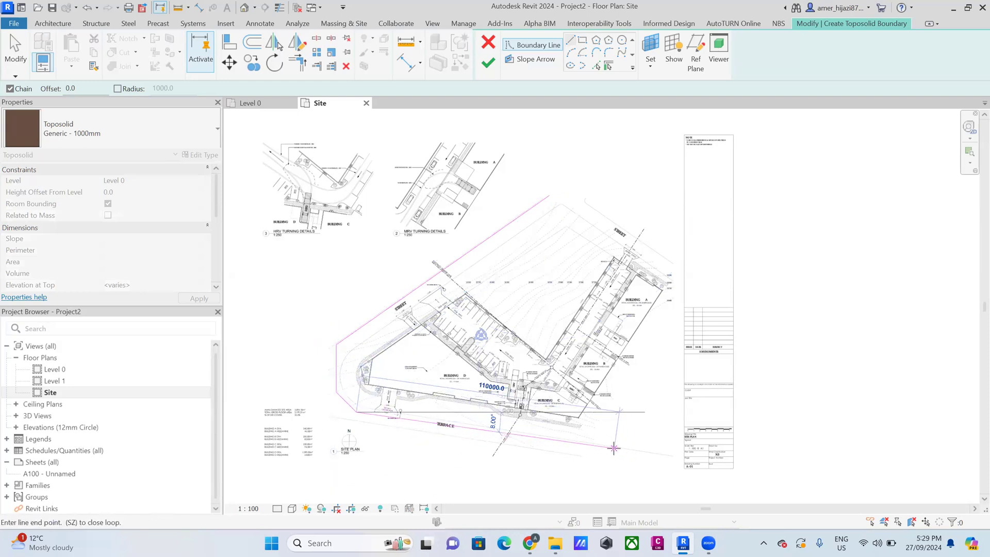
pyautogui.click(685, 273)
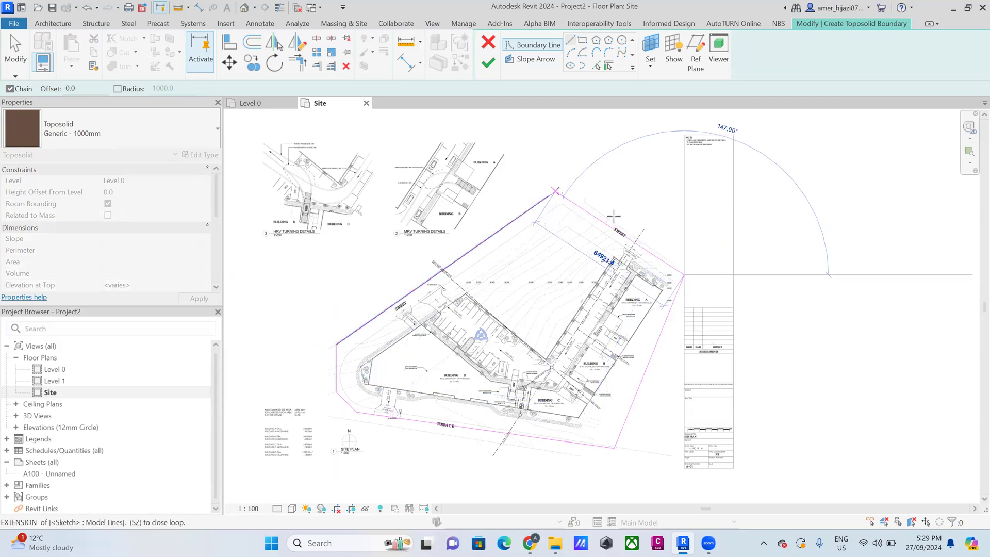
pyautogui.click(555, 190)
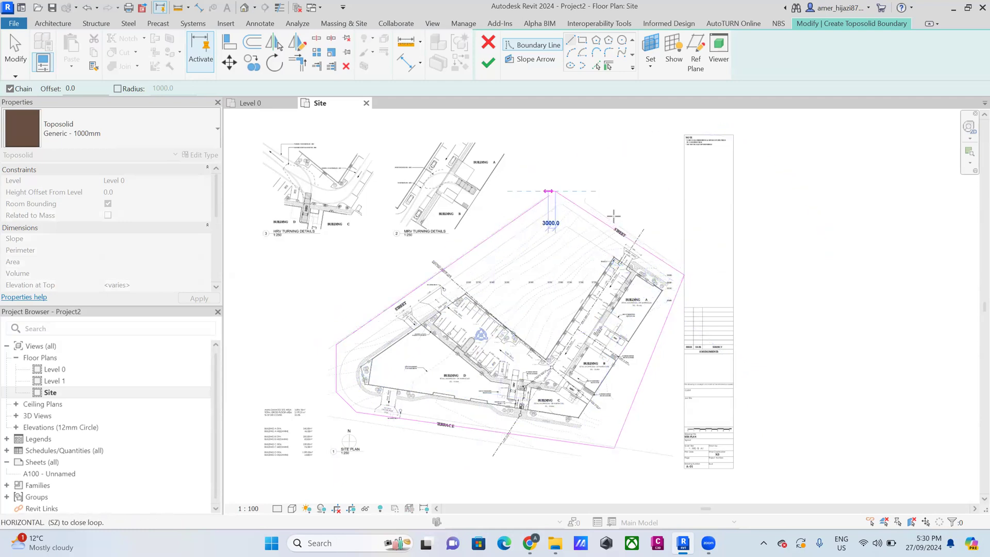
# Close the boundary loop at its starting point near the site's northern corner and finish the toposolid
pyautogui.scroll(2, 562, 190)
pyautogui.scroll(3, 557, 199)
pyautogui.click(530, 208)
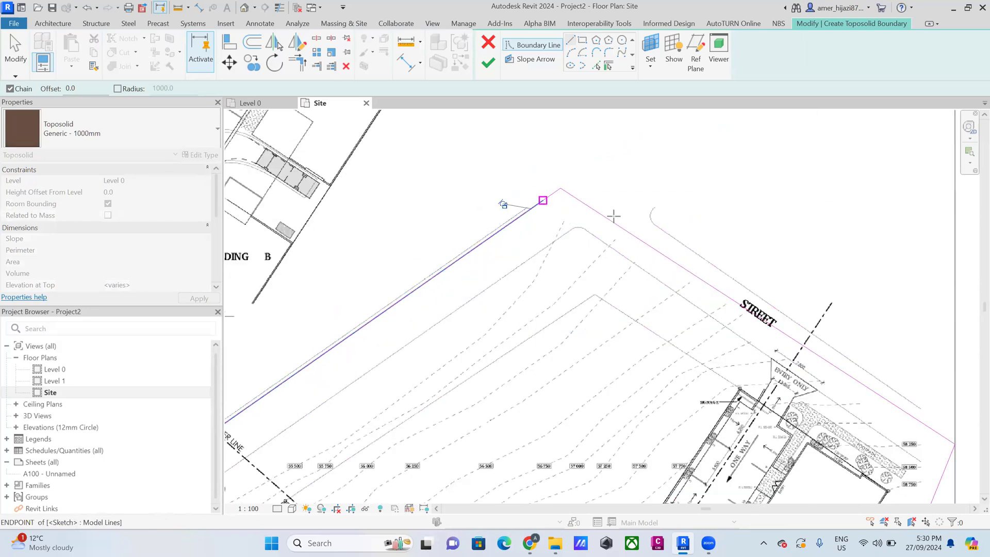
pyautogui.click(491, 70)
pyautogui.scroll(-4, 555, 287)
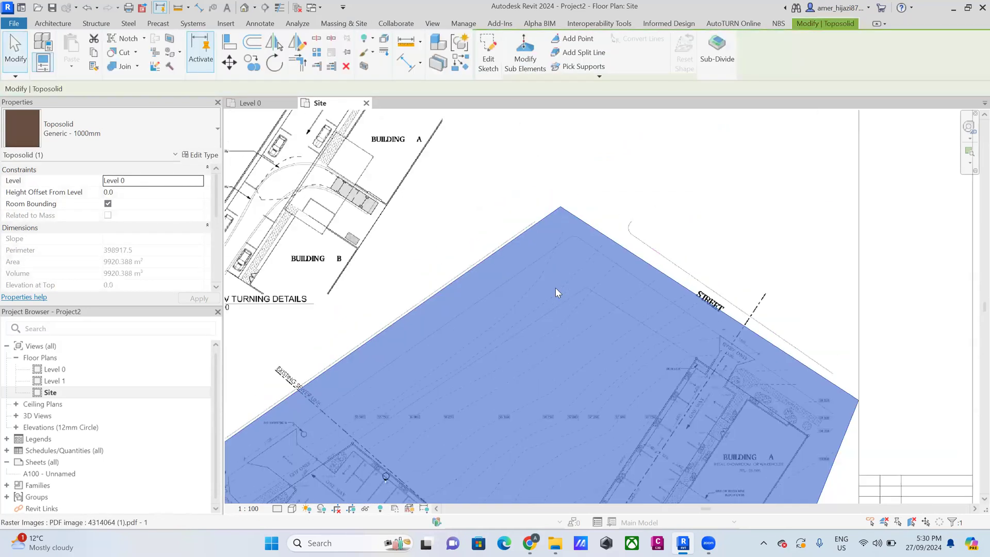
pyautogui.press('Escape')
# Set the Site view's visual style to Wireframe
pyautogui.scroll(-2, 540, 330)
pyautogui.scroll(3, 552, 325)
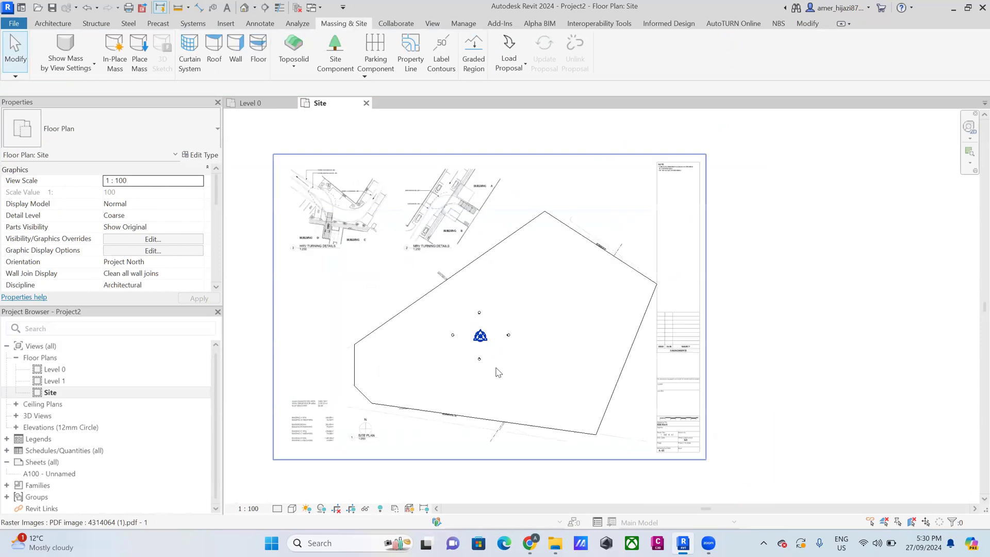
pyautogui.click(291, 509)
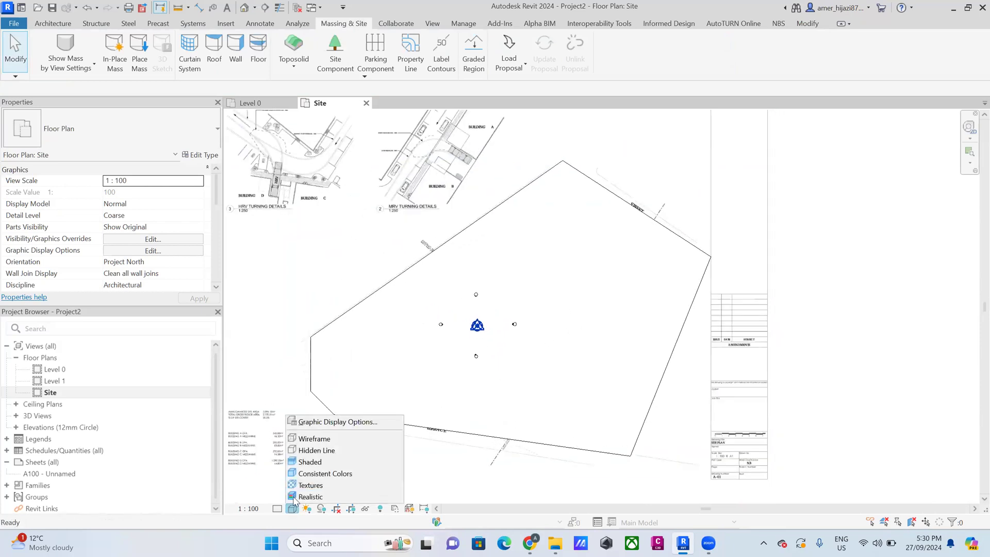
pyautogui.click(306, 439)
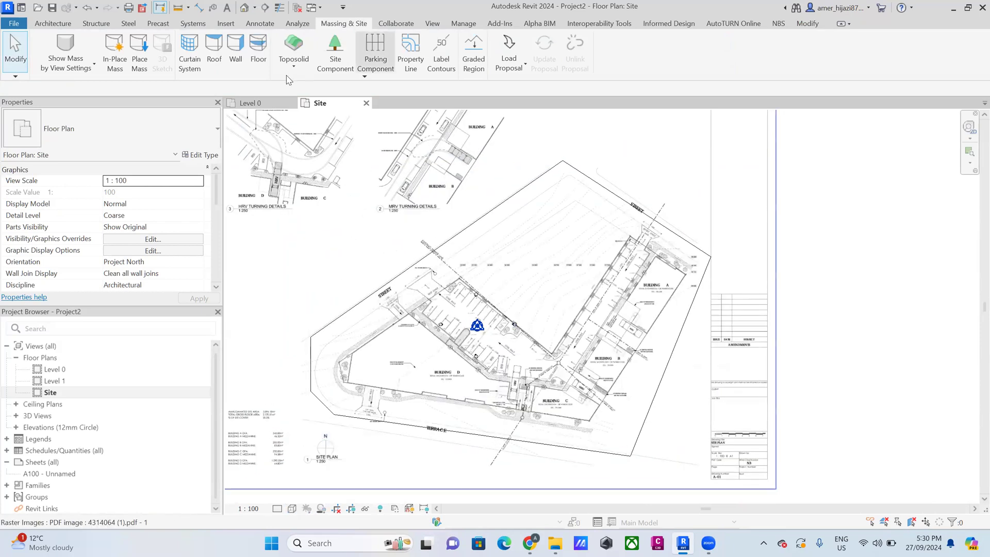
# Inspect the toposolid from another angle in the default 3D view and return to the Site floor plan
pyautogui.click(245, 8)
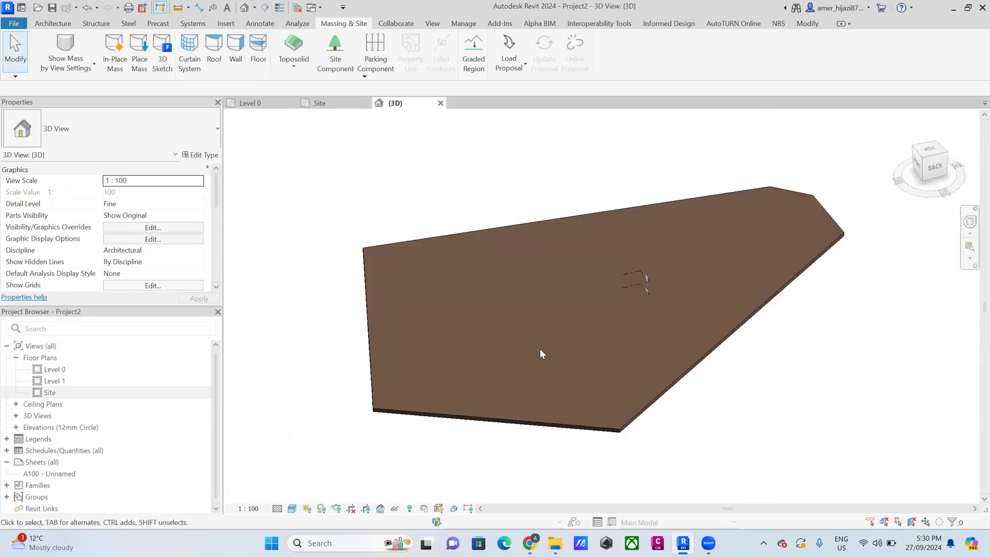
pyautogui.keyDown('shift'); pyautogui.moveTo(542, 354); pyautogui.dragTo(356, 351, button='middle'); pyautogui.keyUp('shift')
pyautogui.click(320, 103)
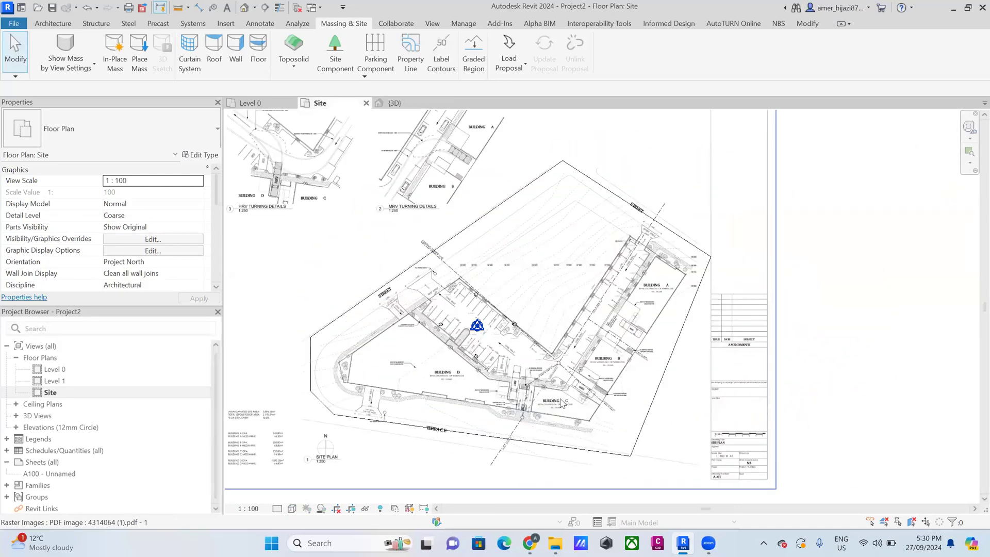
pyautogui.scroll(3, 466, 410)
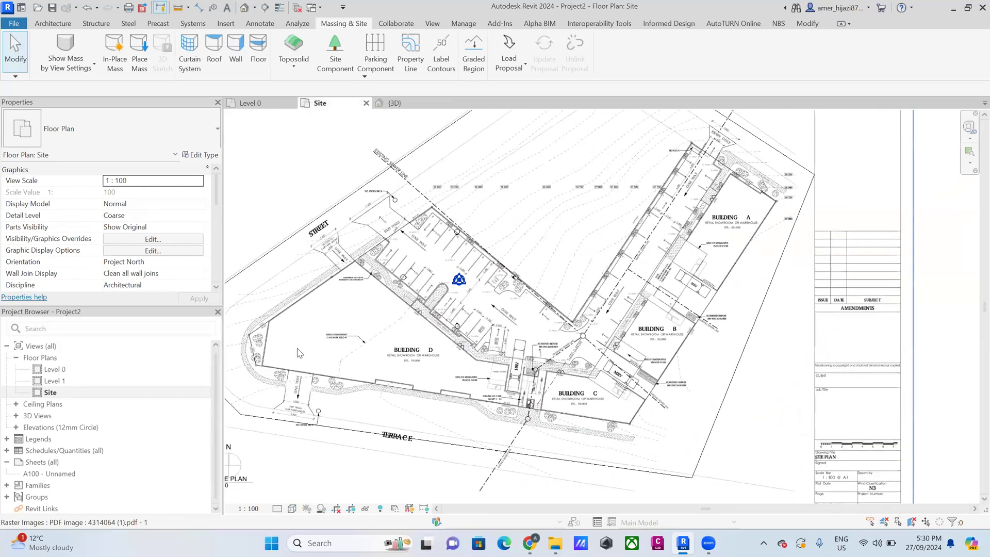
pyautogui.moveTo(379, 364); pyautogui.dragTo(451, 370, button='middle')
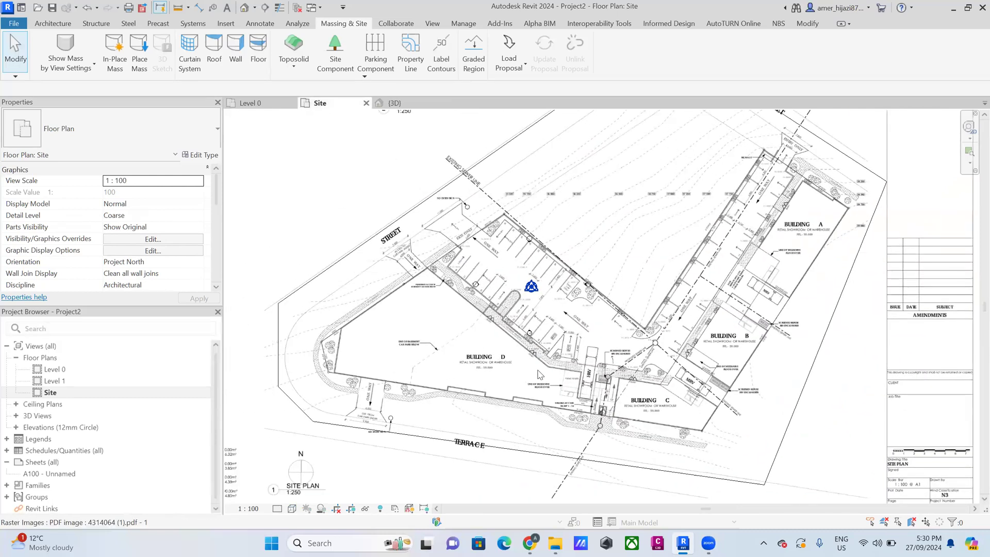
# Draw Building D's street-side wall about 26 m long and its short western wall using Wall-Ext_102Bwk-75Ins-100LBlk-12P, 8000 mm high from Level 0
pyautogui.moveTo(539, 374); pyautogui.dragTo(449, 397, button='middle')
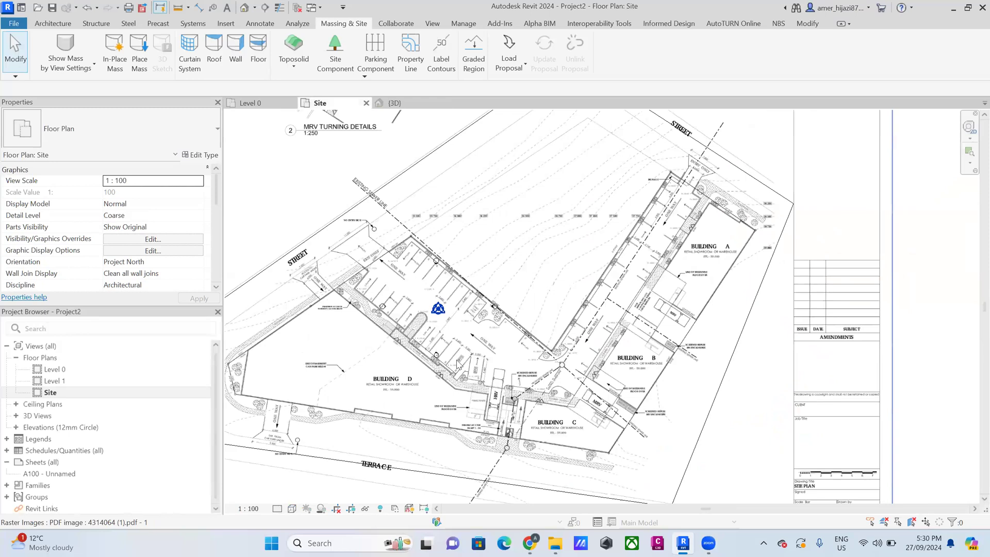
pyautogui.click(64, 24)
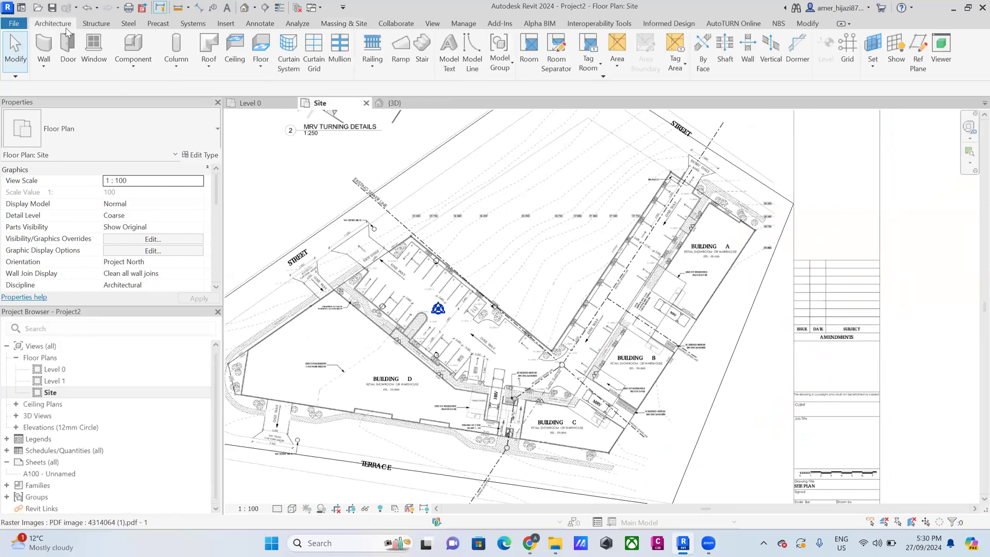
pyautogui.click(44, 66)
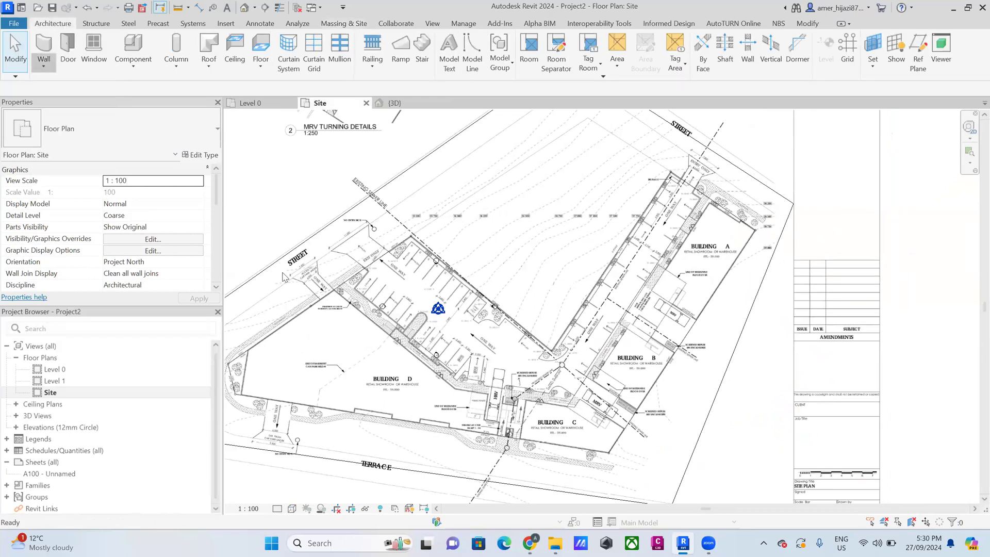
pyautogui.moveTo(432, 334); pyautogui.dragTo(523, 329, button='middle')
pyautogui.scroll(2, 422, 279)
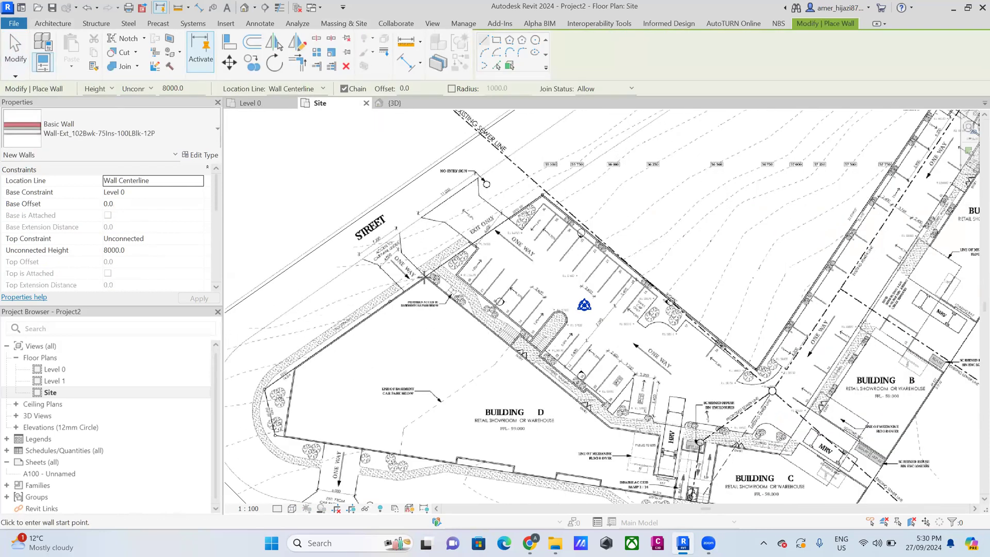
pyautogui.click(291, 371)
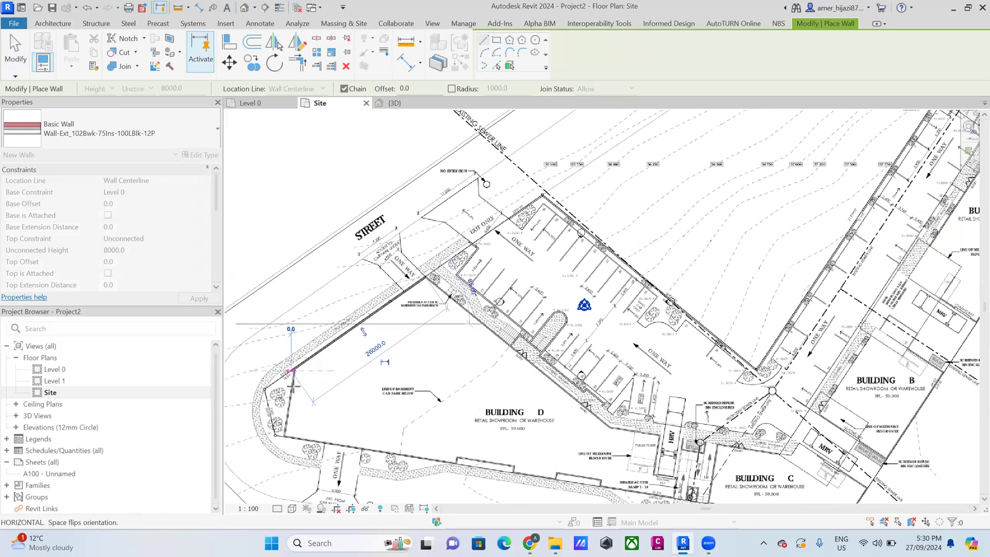
pyautogui.click(282, 436)
# Continue the walls along Building D's Terrace side, stepped eastern end and car-park side to close the outline, and view them in 3D
pyautogui.moveTo(450, 355); pyautogui.dragTo(338, 273, button='middle')
pyautogui.moveTo(581, 456); pyautogui.dragTo(473, 376, button='middle')
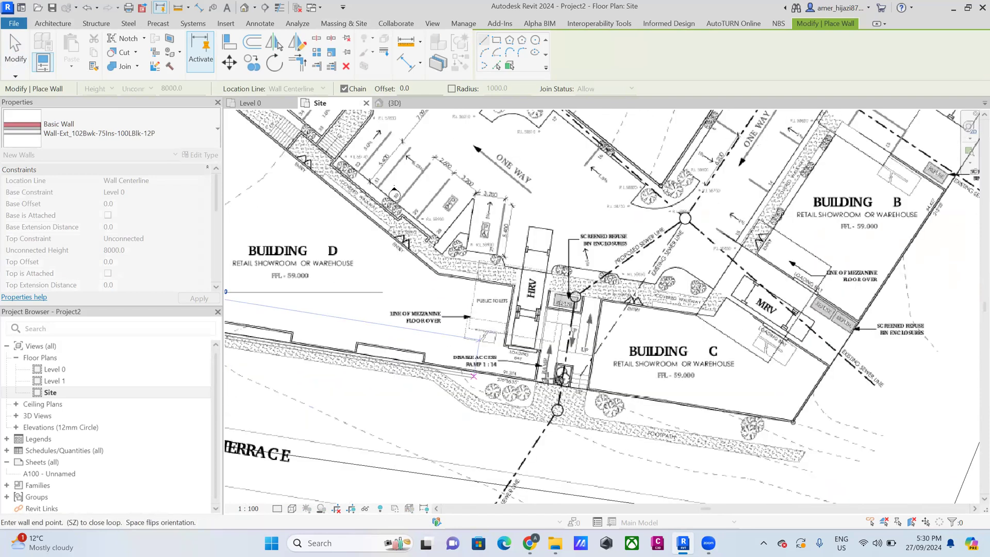
pyautogui.scroll(1, 473, 377)
pyautogui.click(553, 375)
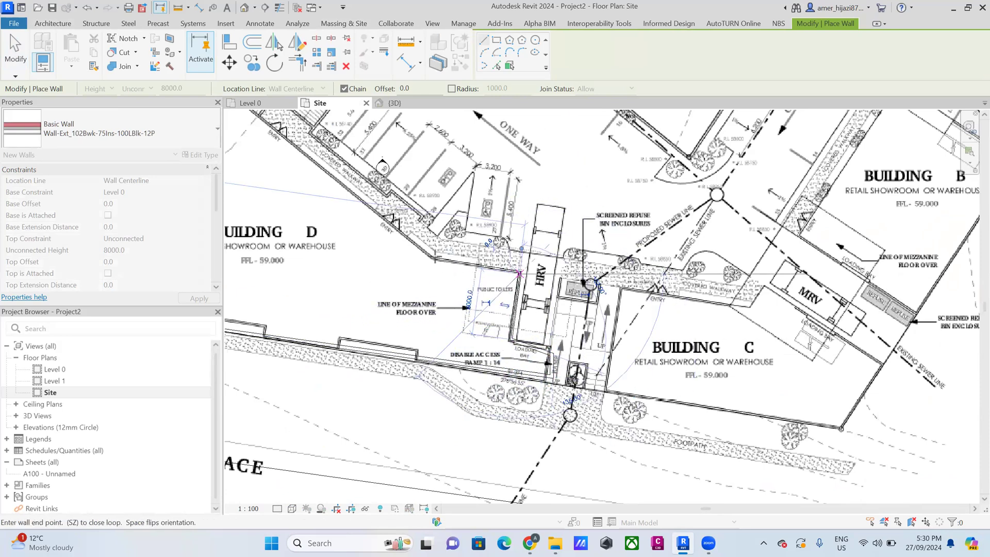
pyautogui.moveTo(471, 329); pyautogui.dragTo(434, 210, button='middle')
pyautogui.scroll(-2, 434, 210)
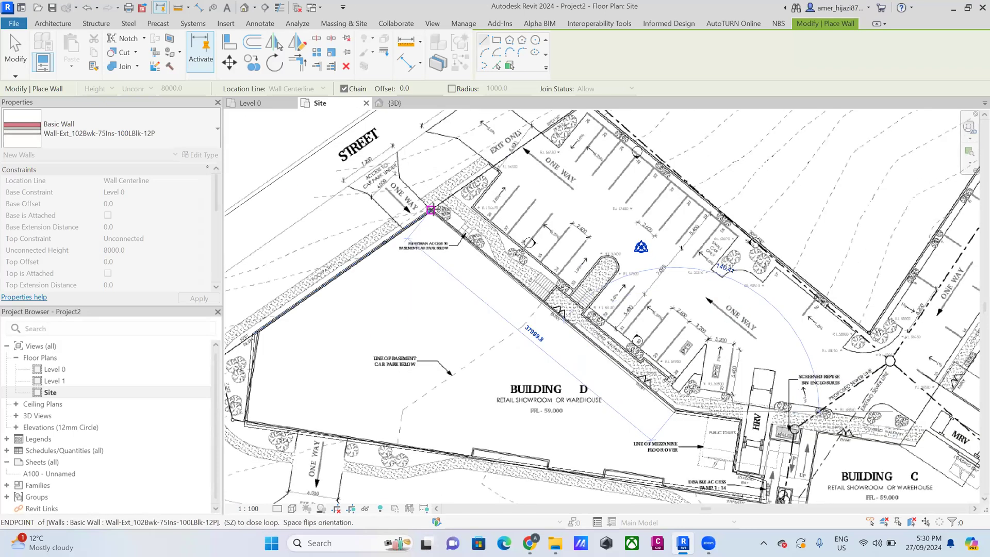
pyautogui.click(254, 334)
pyautogui.press('Escape')
pyautogui.press('Escape')
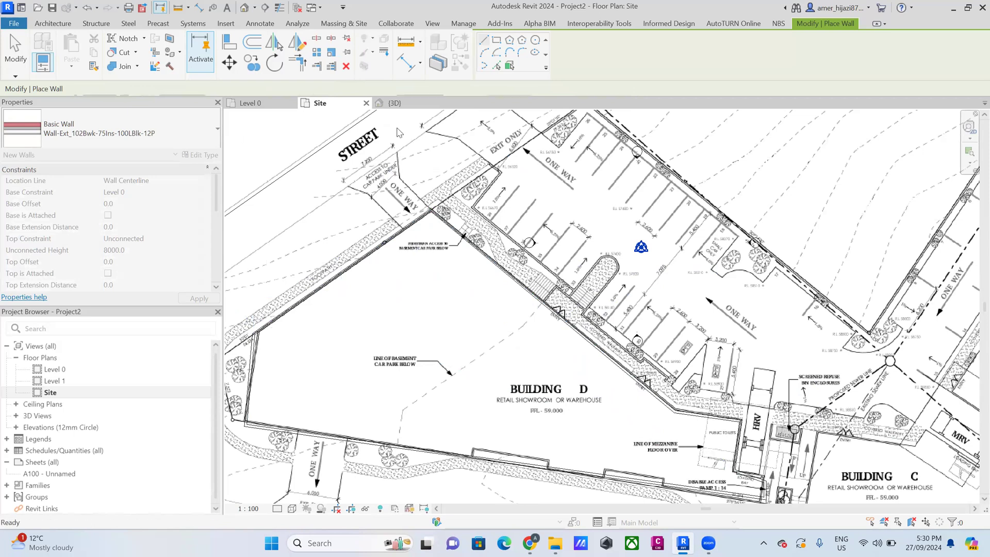
pyautogui.click(394, 103)
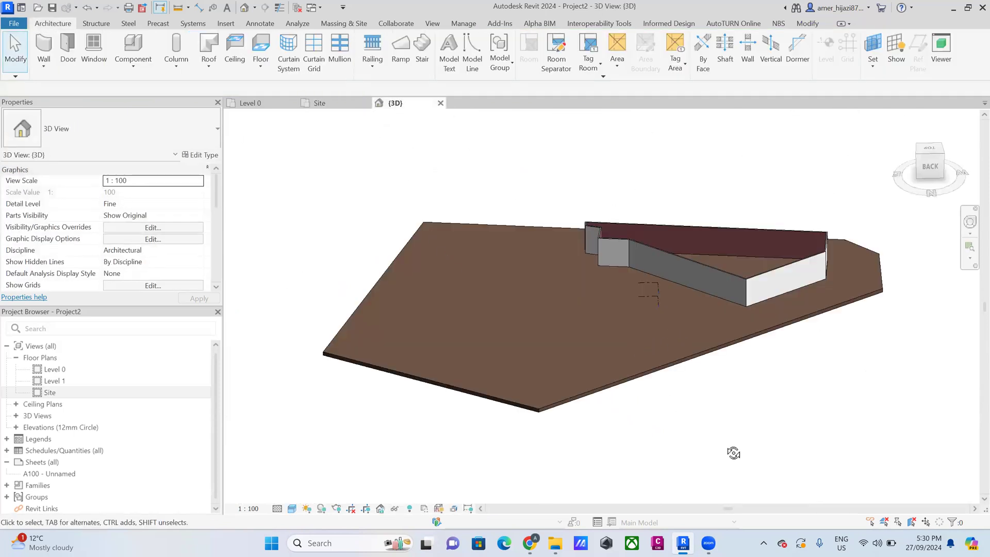
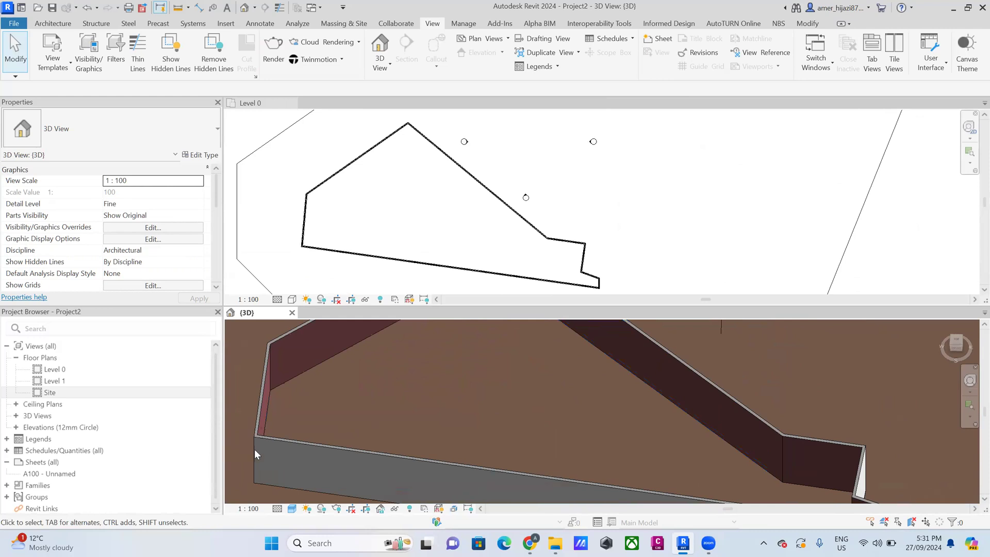
# Flip the orientation of Building D's long Terrace-side wall and its long diagonal car-park wall in the Level 0 plan
pyautogui.click(379, 264)
pyautogui.scroll(2, 431, 216)
pyautogui.moveTo(393, 256); pyautogui.dragTo(427, 159, button='middle')
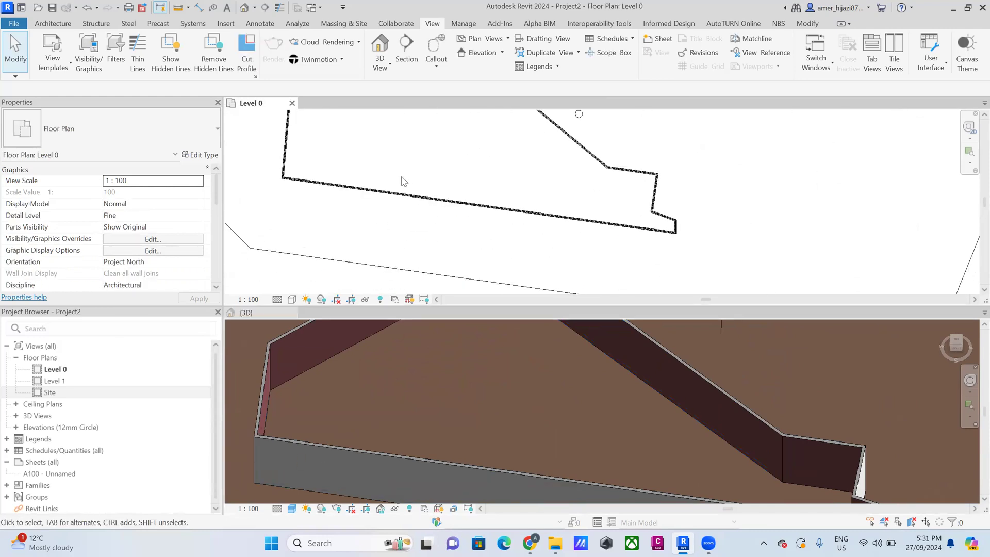
pyautogui.click(397, 195)
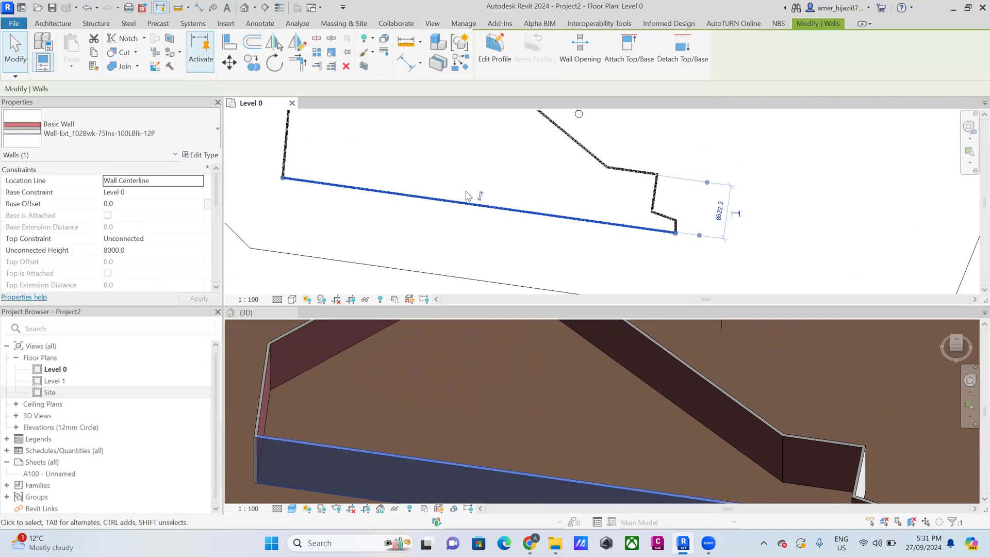
pyautogui.moveTo(368, 167); pyautogui.dragTo(370, 215, button='middle')
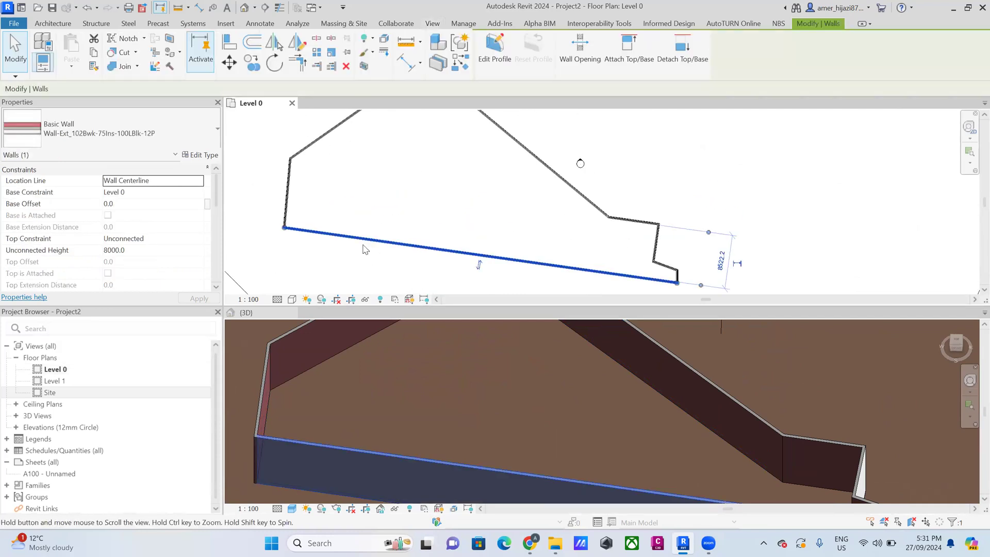
pyautogui.click(519, 152)
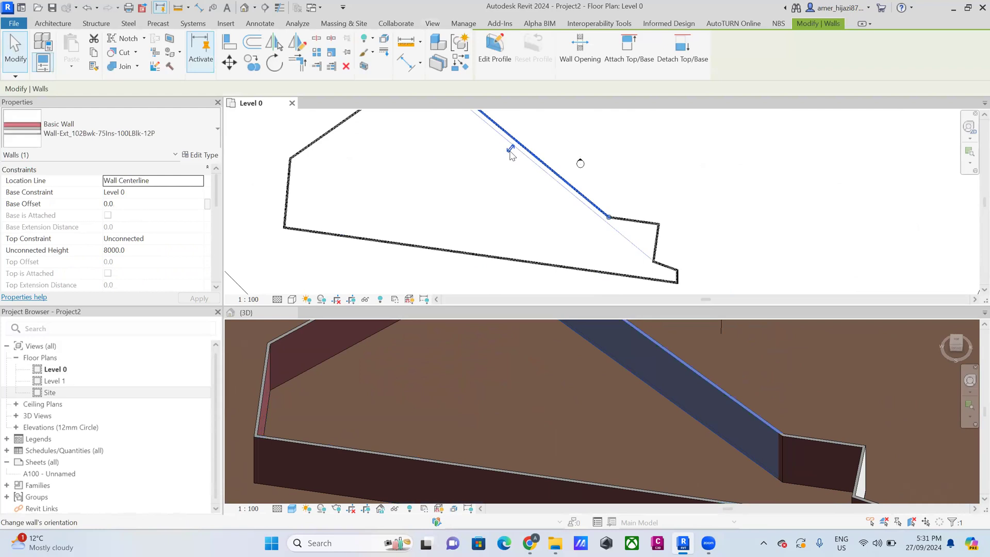
pyautogui.press('Escape')
# Flip the orientation of the short walls forming the stepped eastern end of Building D
pyautogui.scroll(-3, 592, 229)
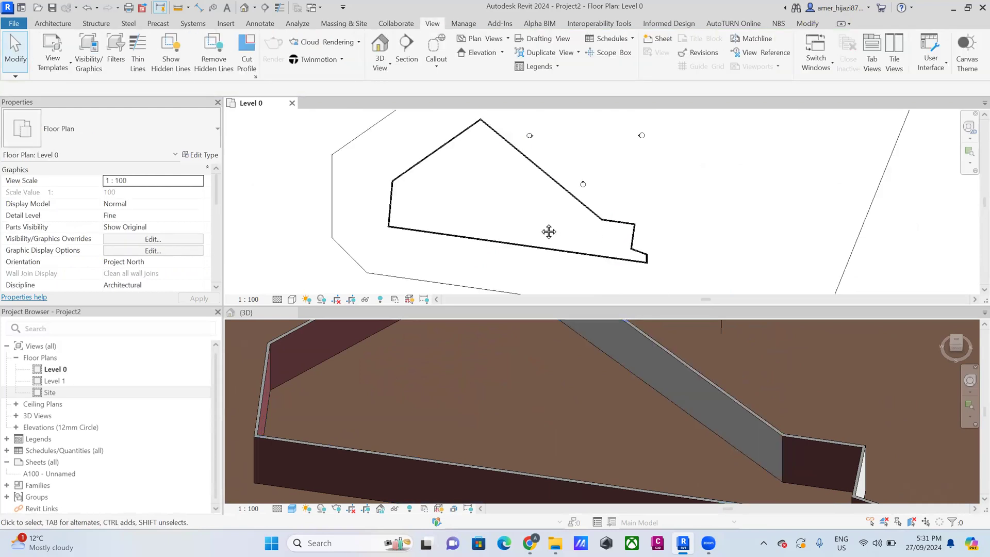
pyautogui.click(559, 222)
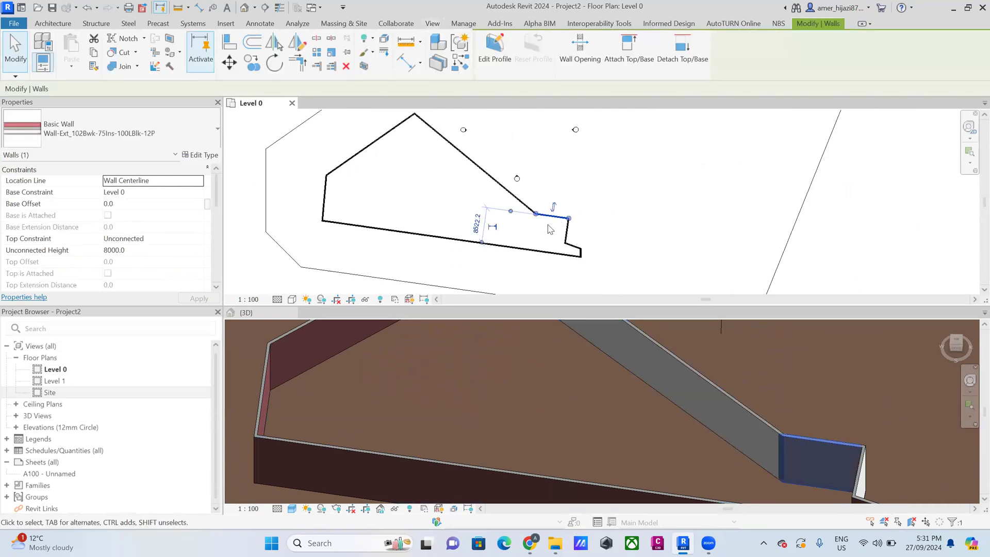
pyautogui.click(567, 232)
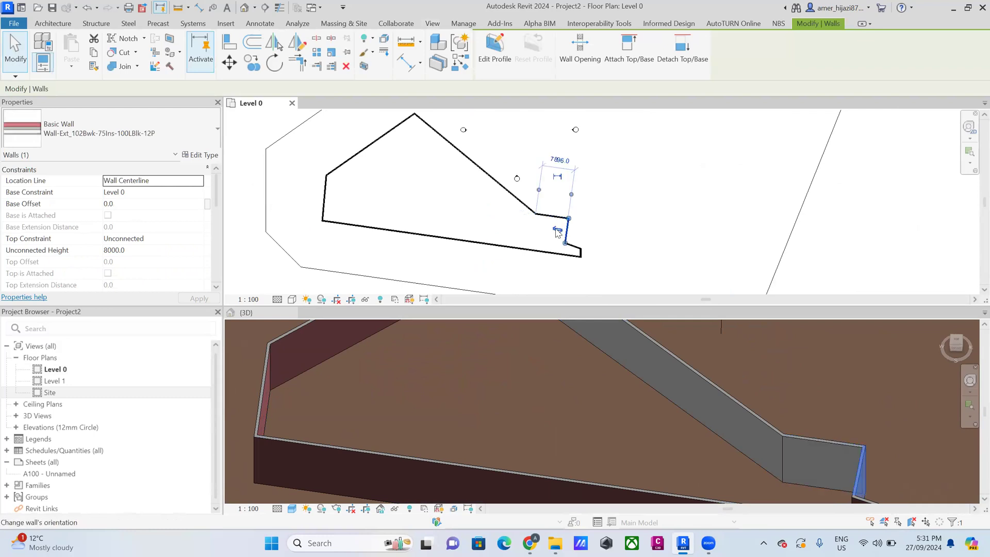
pyautogui.click(570, 250)
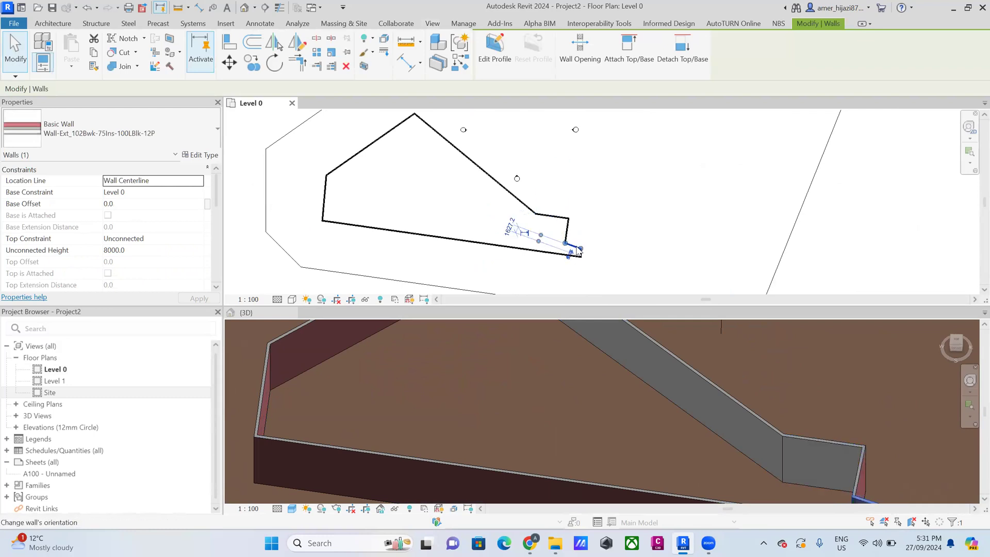
pyautogui.scroll(4, 570, 255)
pyautogui.click(590, 251)
pyautogui.scroll(-5, 595, 385)
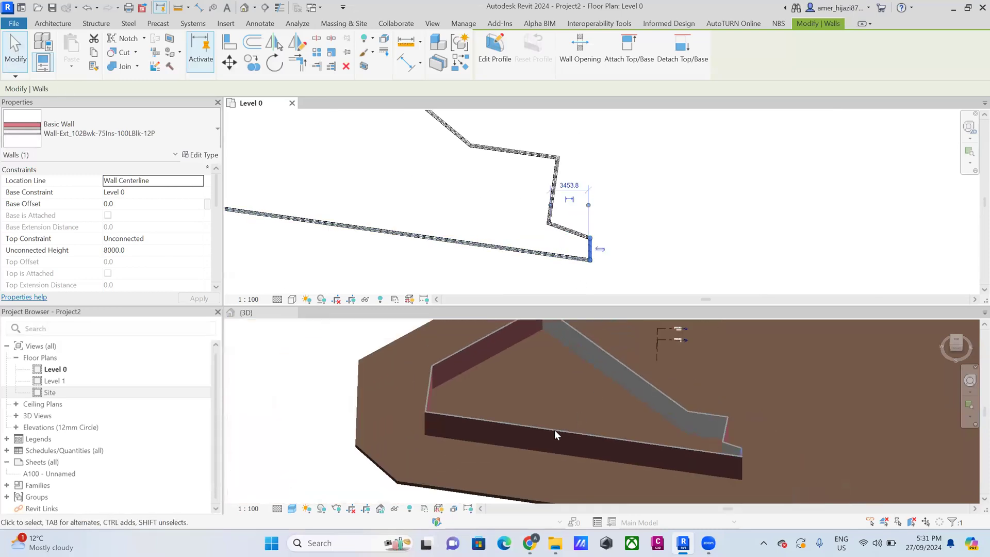
pyautogui.press('Escape')
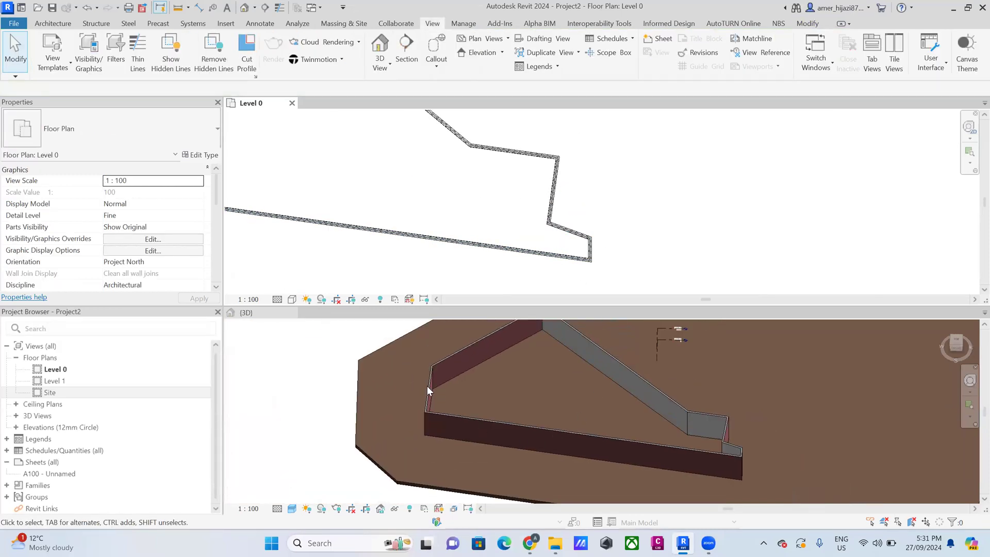
# Flip the orientation of Building D's short western wall
pyautogui.scroll(-2, 449, 385)
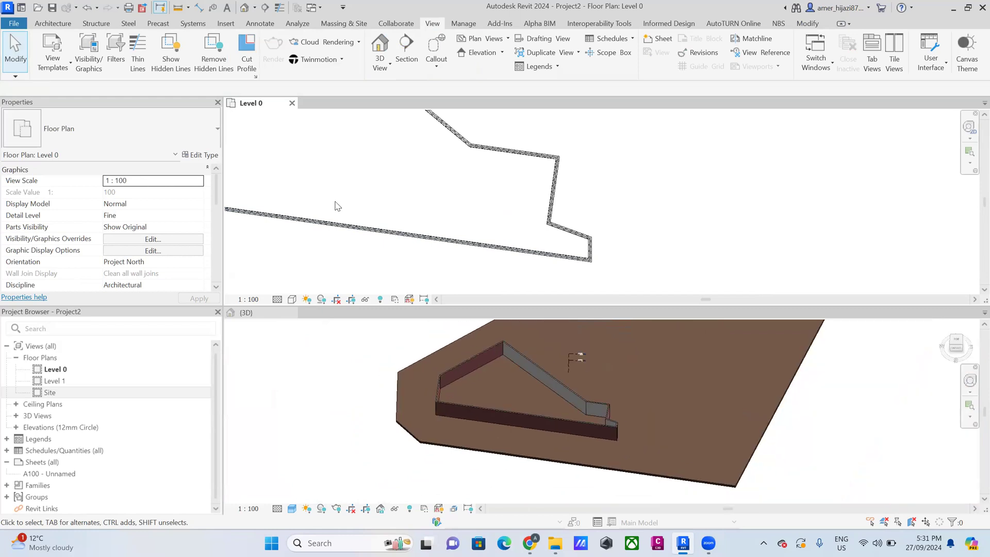
pyautogui.scroll(-4, 504, 195)
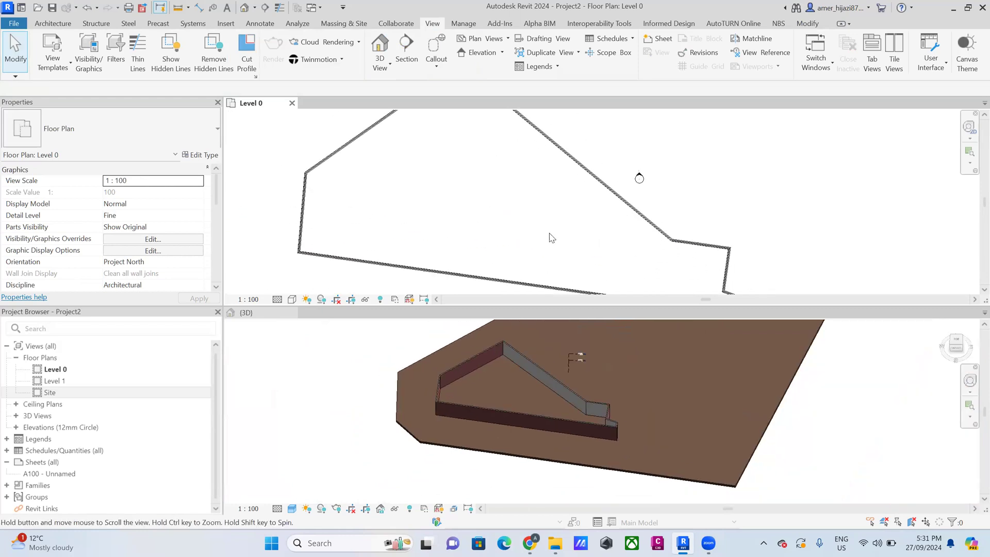
pyautogui.click(438, 389)
pyautogui.scroll(1, 437, 400)
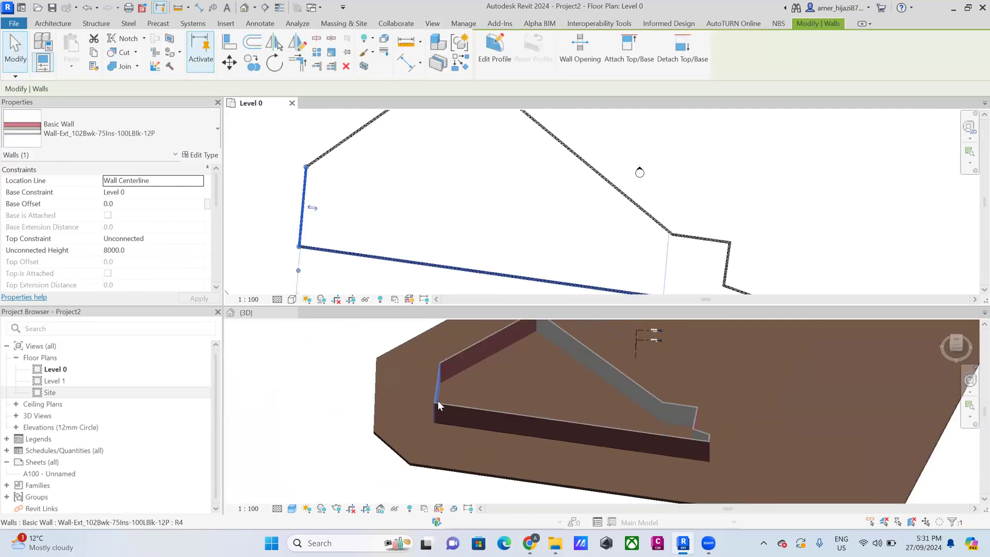
pyautogui.scroll(2, 438, 400)
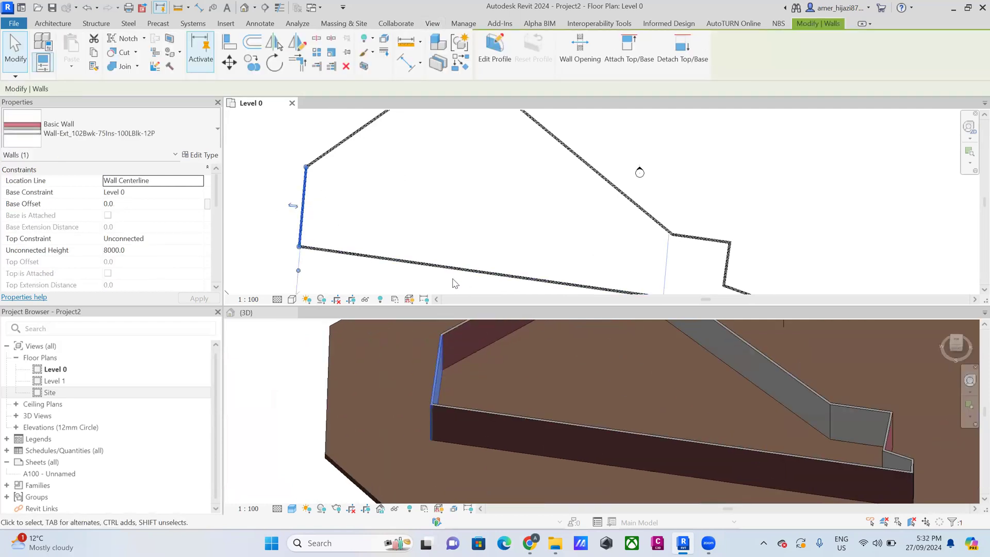
pyautogui.click(249, 232)
pyautogui.click(557, 404)
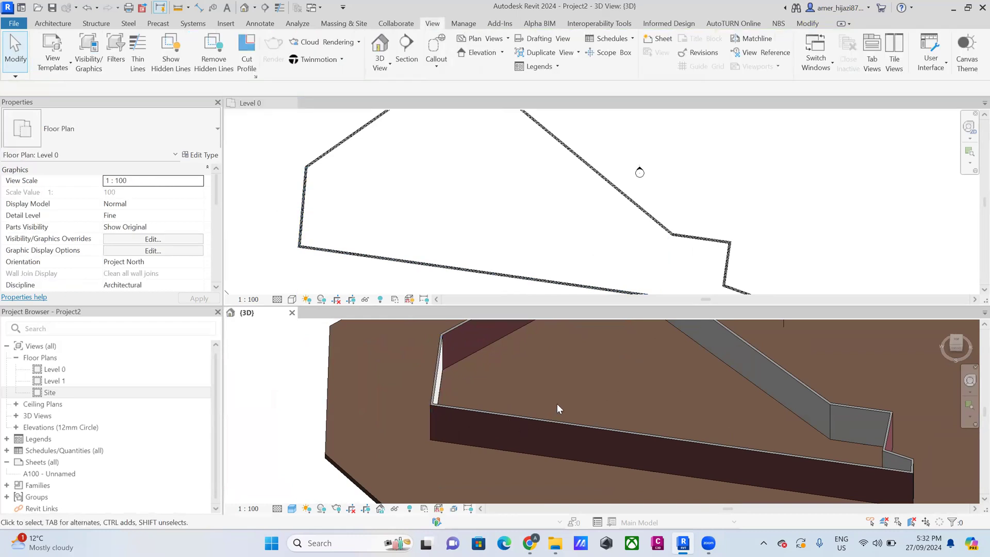
# Flip the orientation of Building D's street-side wall and check all the walls' faces in the 3D view
pyautogui.scroll(-3, 538, 428)
pyautogui.keyDown('shift'); pyautogui.moveTo(548, 443); pyautogui.dragTo(602, 398, button='middle'); pyautogui.keyUp('shift')
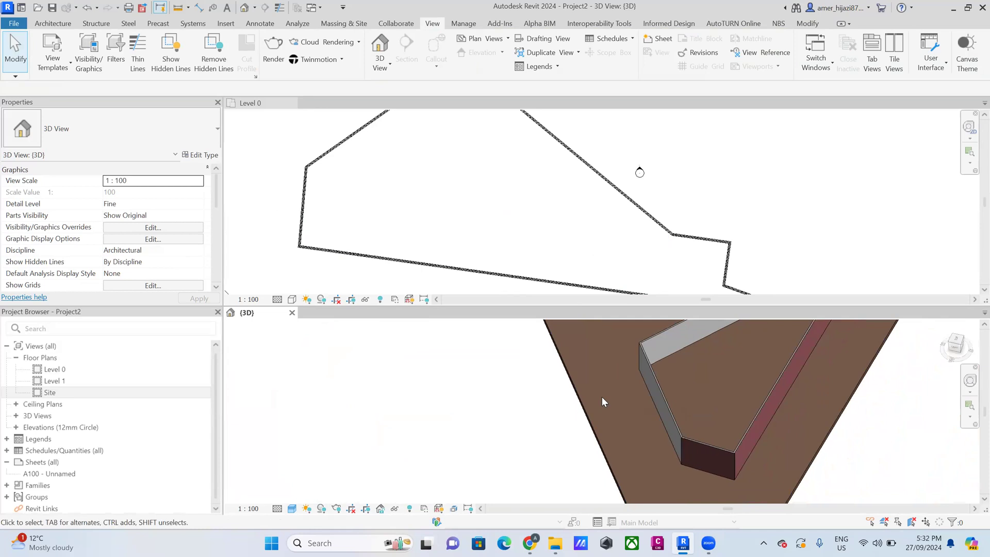
pyautogui.click(650, 383)
pyautogui.click(301, 276)
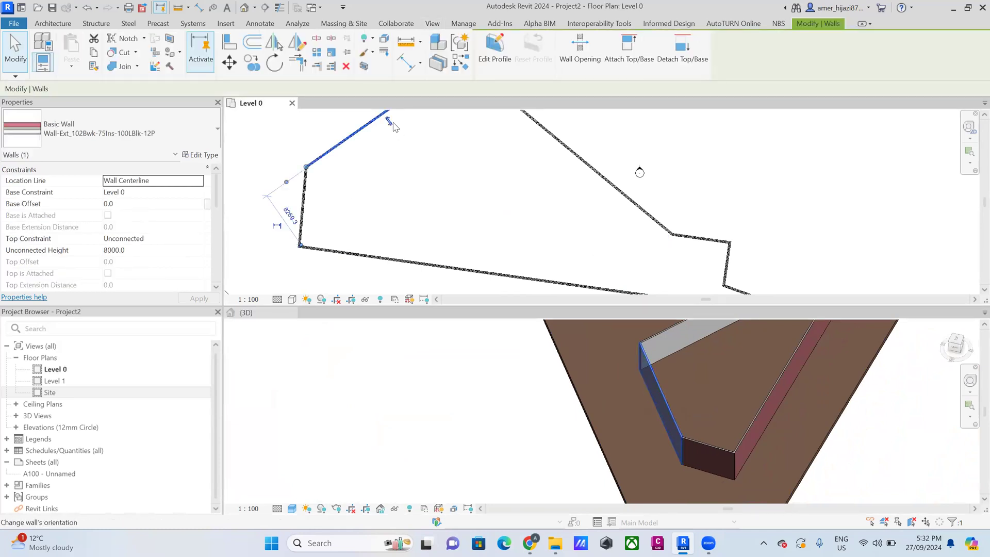
pyautogui.scroll(-2, 420, 201)
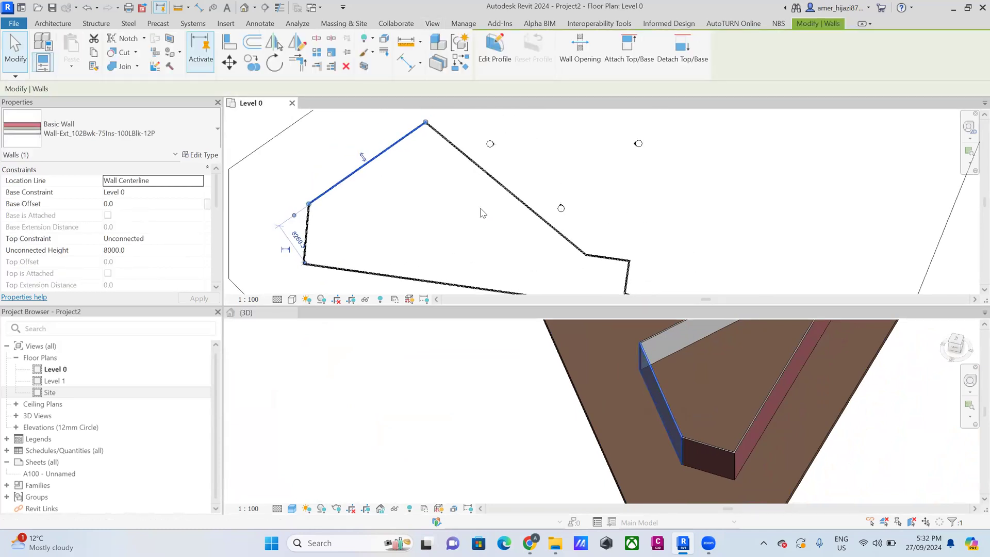
pyautogui.click(527, 256)
pyautogui.keyDown('shift'); pyautogui.moveTo(670, 382); pyautogui.dragTo(450, 336, button='middle'); pyautogui.keyUp('shift')
pyautogui.click(668, 398)
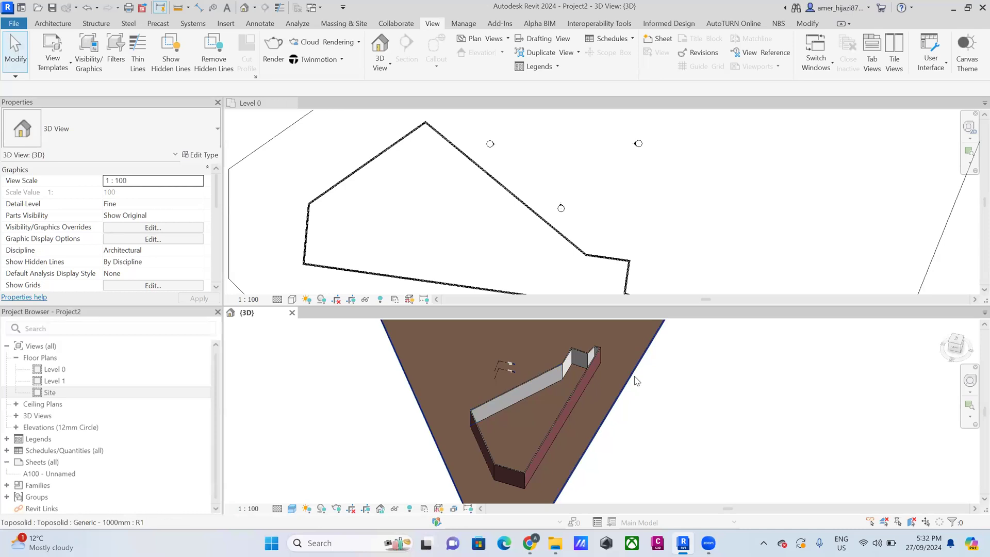
pyautogui.scroll(-3, 595, 386)
pyautogui.scroll(3, 587, 389)
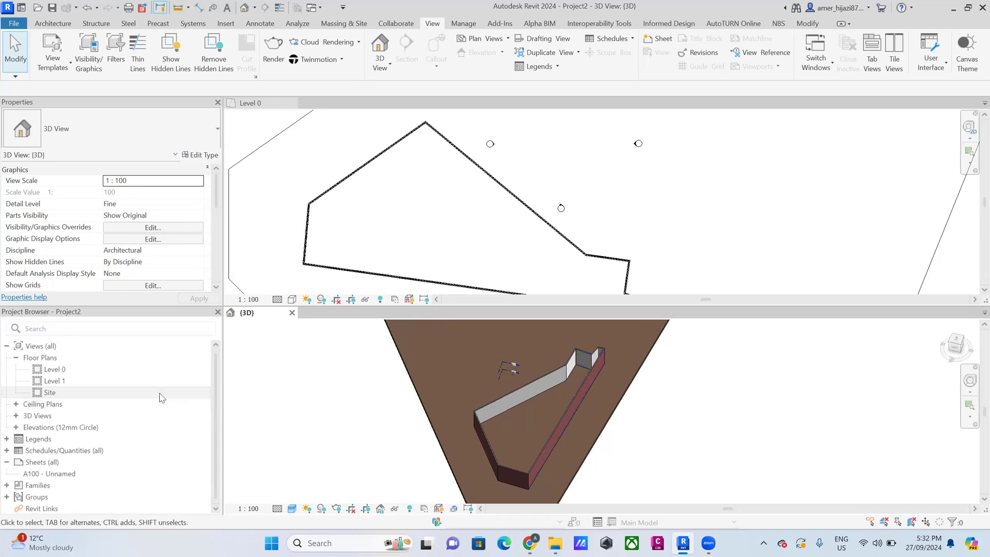
# Return to the Site floor plan and close the Level 0 view
pyautogui.doubleClick(49, 393)
pyautogui.click(55, 381)
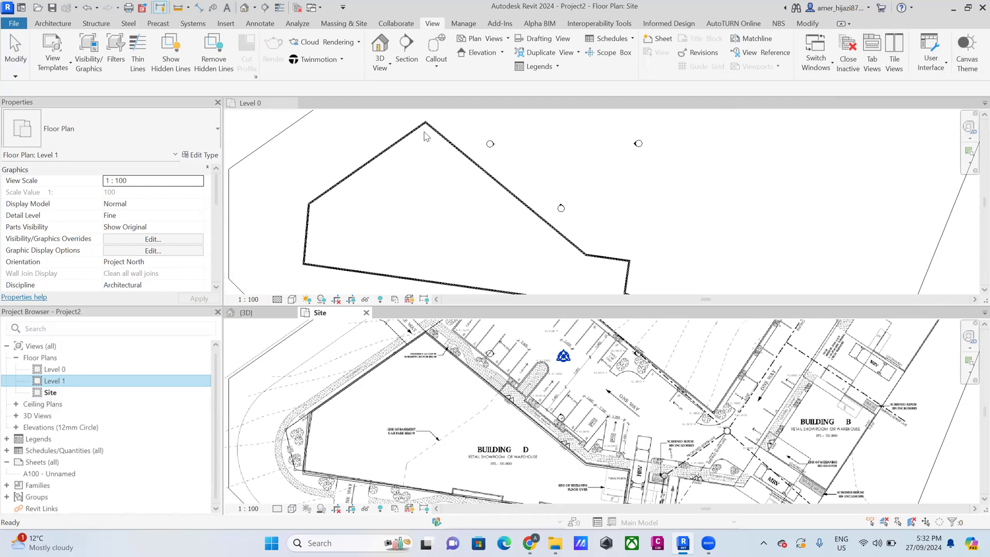
pyautogui.click(291, 104)
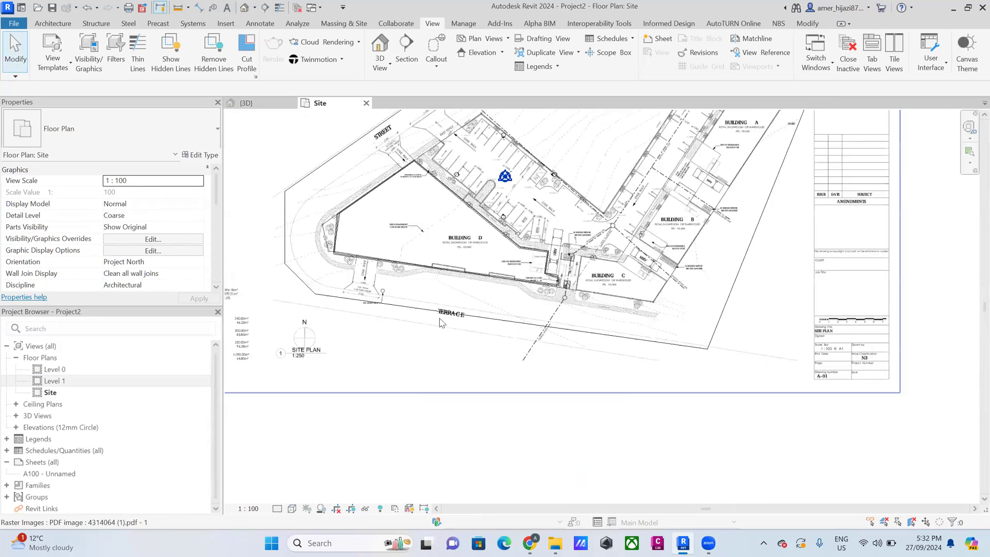
# Start a floor on Level 0 and draw its first boundary line along Building D's car-park-side wall
pyautogui.click(52, 24)
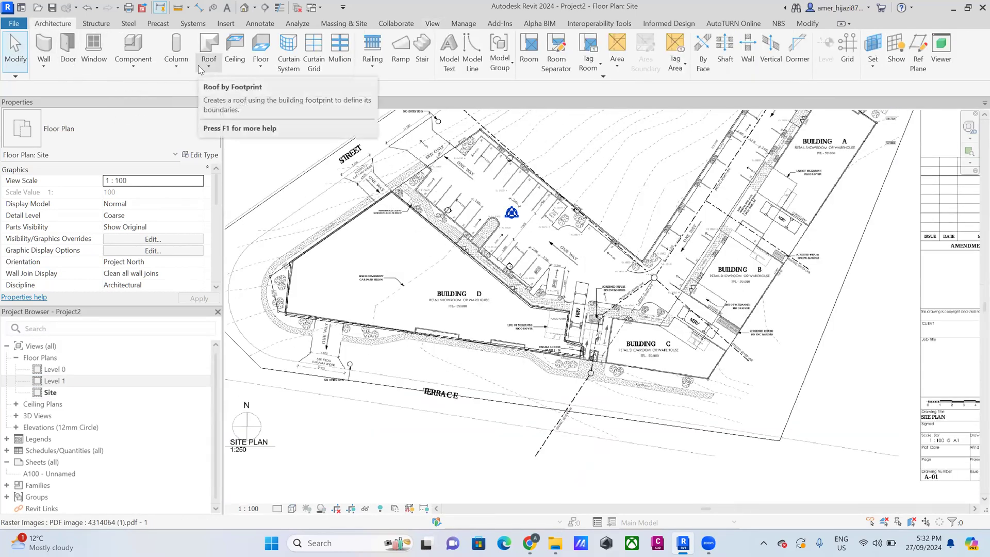
pyautogui.click(260, 66)
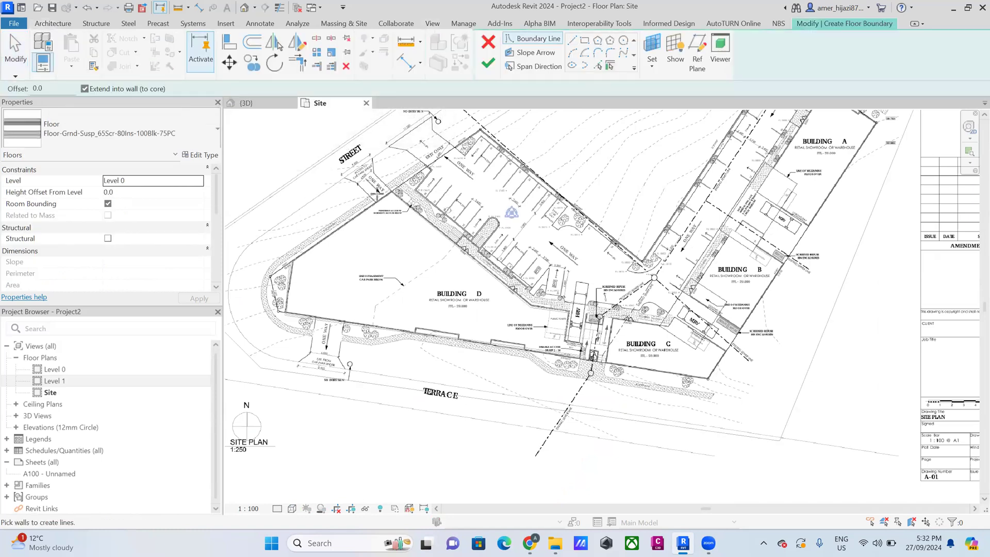
pyautogui.scroll(3, 371, 176)
pyautogui.press('l')
pyautogui.press('i')
pyautogui.moveTo(567, 384); pyautogui.dragTo(514, 277, button='middle')
pyautogui.moveTo(693, 408); pyautogui.dragTo(592, 298, button='middle')
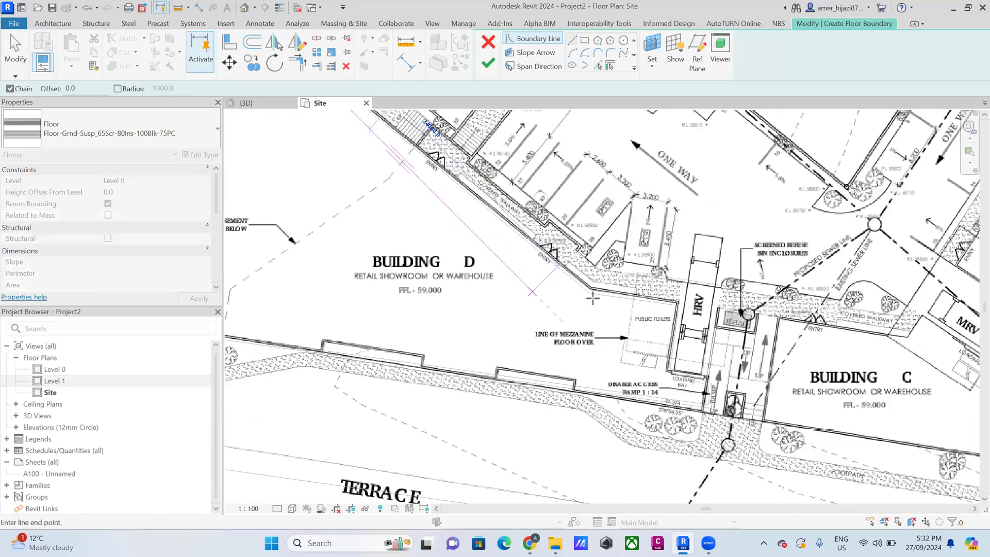
pyautogui.click(592, 298)
# Continue the floor boundary around the stepped eastern end of Building D to the terrace-side wall
pyautogui.scroll(2, 592, 298)
pyautogui.click(673, 307)
pyautogui.click(706, 407)
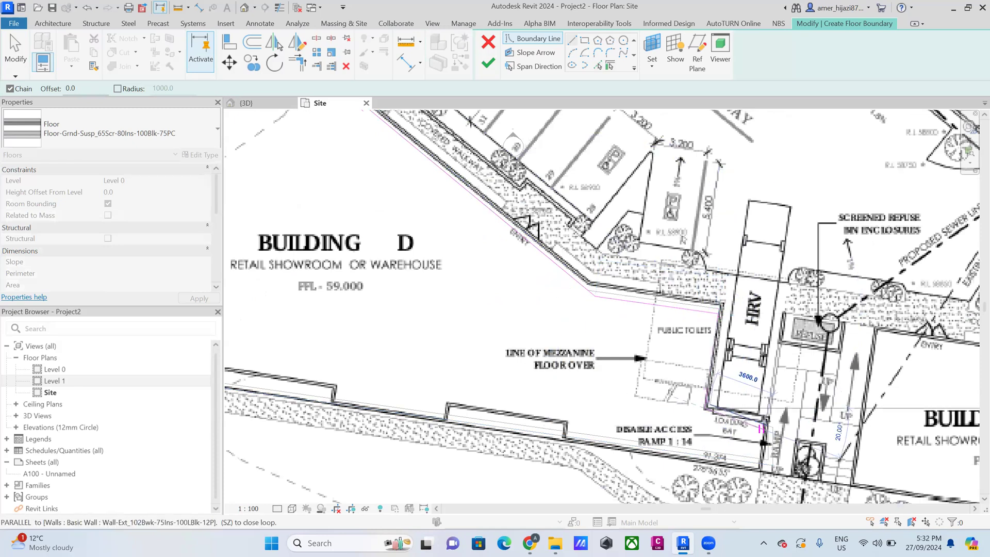
pyautogui.click(765, 417)
pyautogui.click(759, 467)
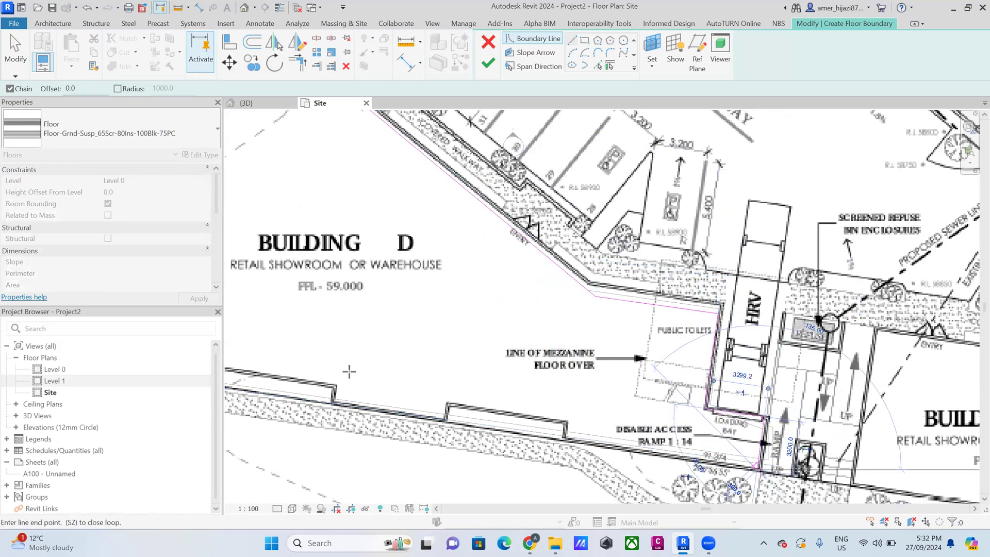
# Draw the floor boundary along Building D's long terrace-side wall and up its short western wall
pyautogui.moveTo(298, 345); pyautogui.dragTo(428, 330, button='middle')
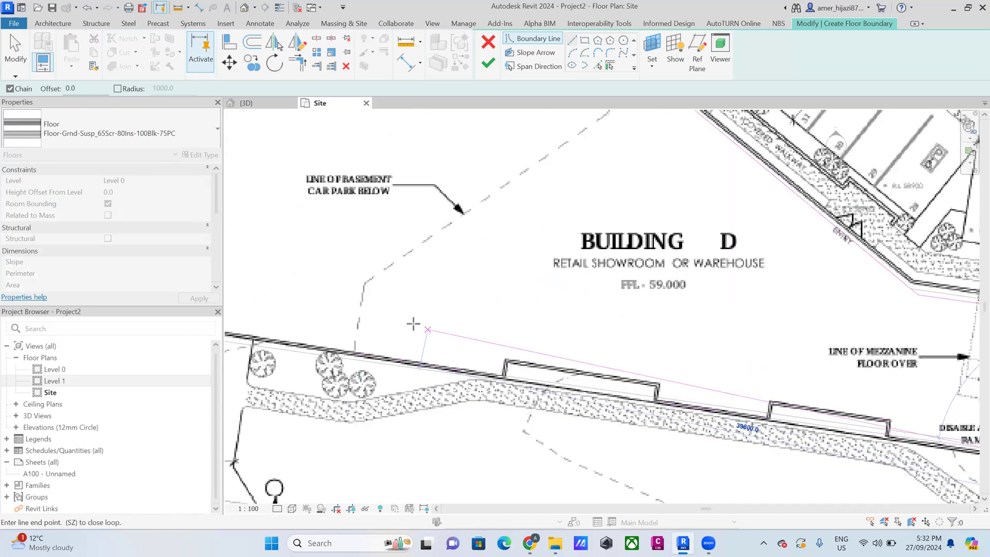
pyautogui.scroll(-3, 443, 325)
pyautogui.scroll(3, 357, 345)
pyautogui.click(357, 346)
pyautogui.scroll(-2, 405, 292)
pyautogui.scroll(2, 393, 272)
pyautogui.click(393, 272)
# Close the floor boundary along the street-side wall at Building D's northern corner and finish the floor
pyautogui.scroll(-2, 553, 217)
pyautogui.scroll(2, 536, 214)
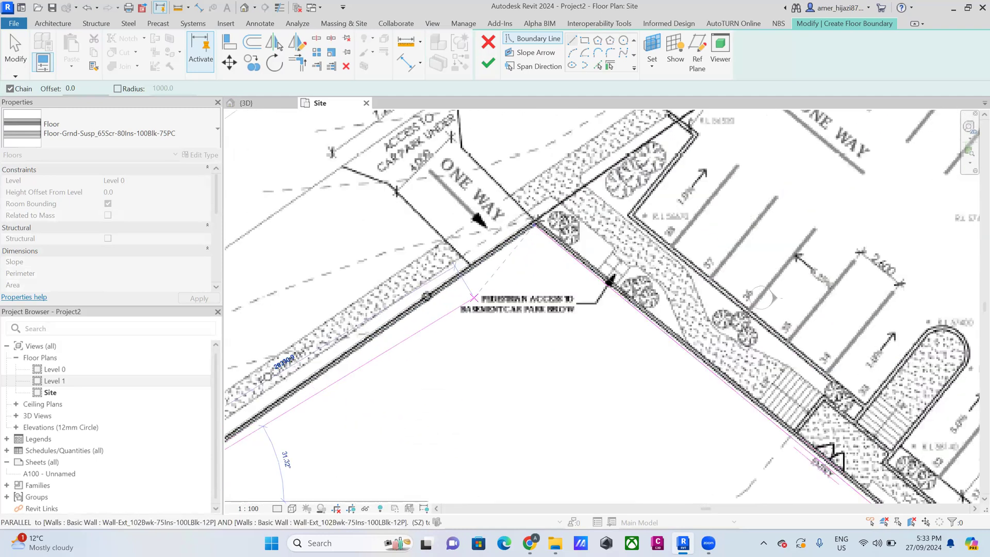
pyautogui.scroll(2, 534, 223)
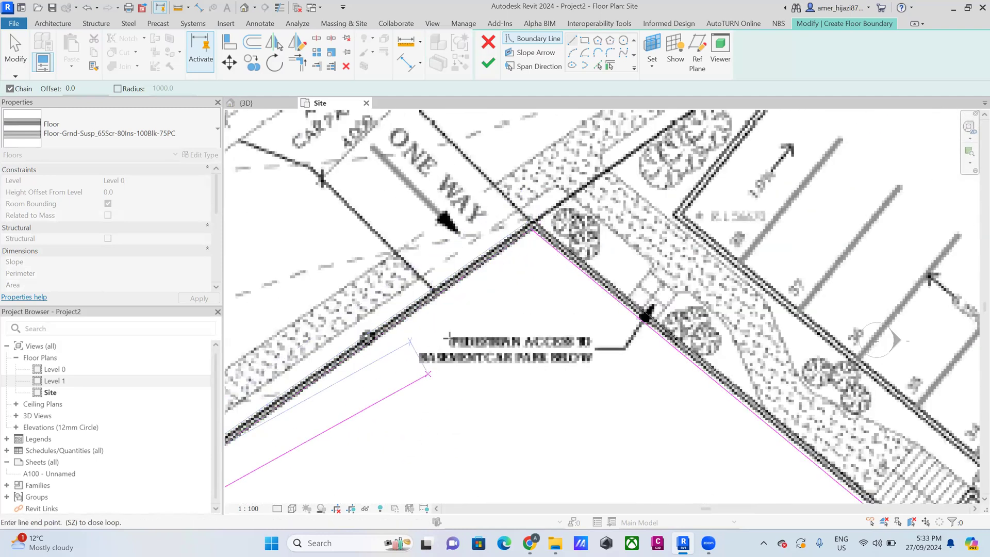
pyautogui.click(525, 236)
pyautogui.scroll(2, 531, 225)
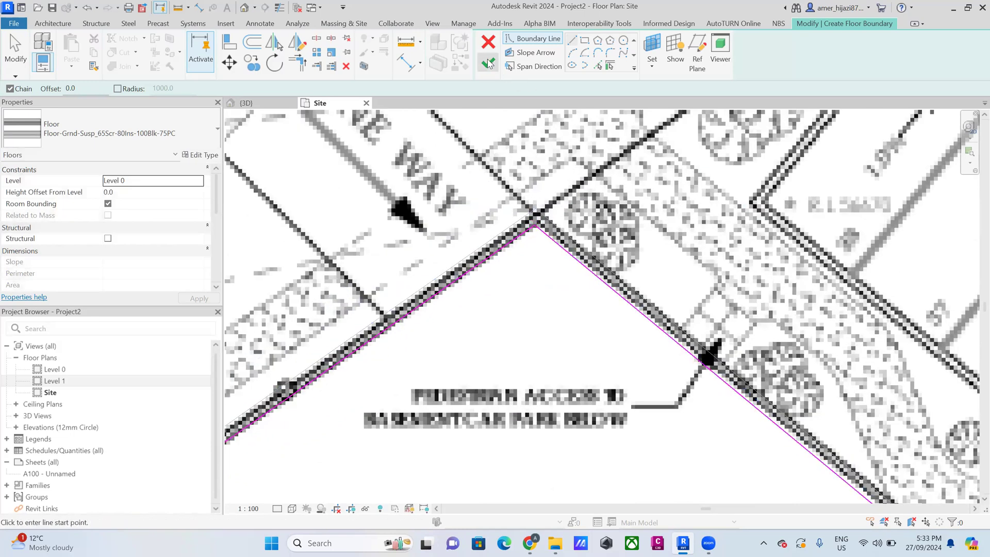
pyautogui.click(490, 64)
# Examine Building D's new floor in plan and in the 3D view
pyautogui.scroll(-2, 736, 438)
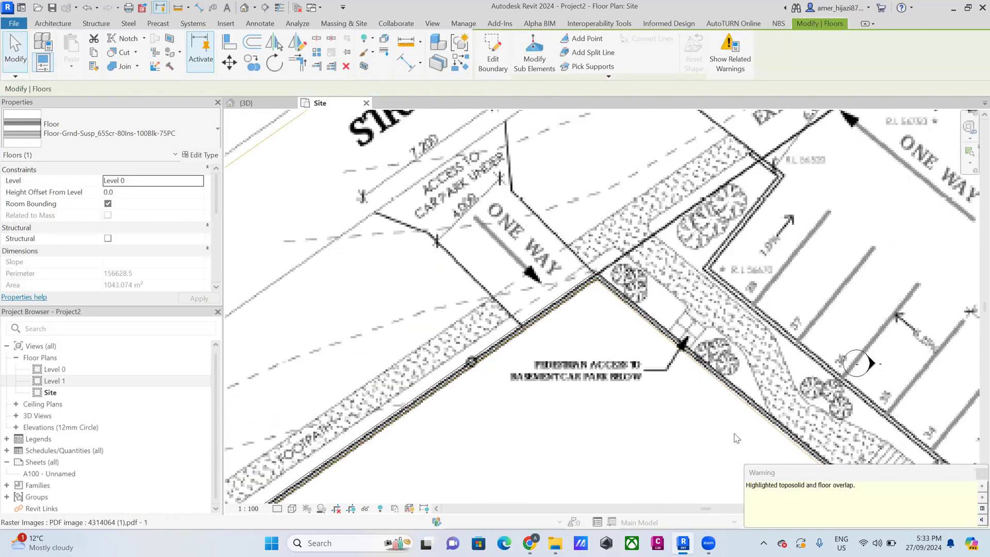
pyautogui.scroll(-2, 563, 363)
pyautogui.moveTo(564, 362); pyautogui.dragTo(368, 233, button='middle')
pyautogui.scroll(2, 562, 317)
pyautogui.scroll(-1, 562, 316)
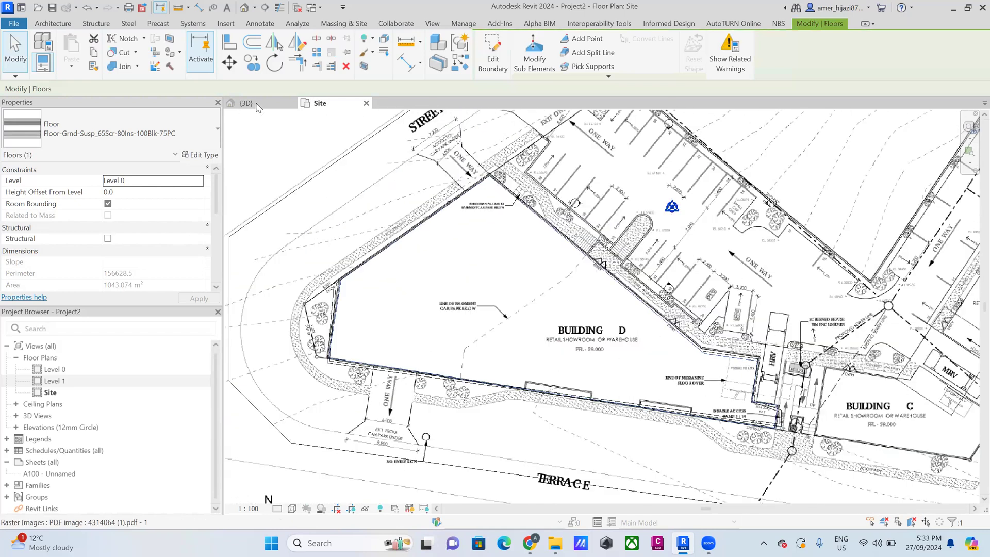
pyautogui.click(248, 103)
pyautogui.scroll(2, 519, 271)
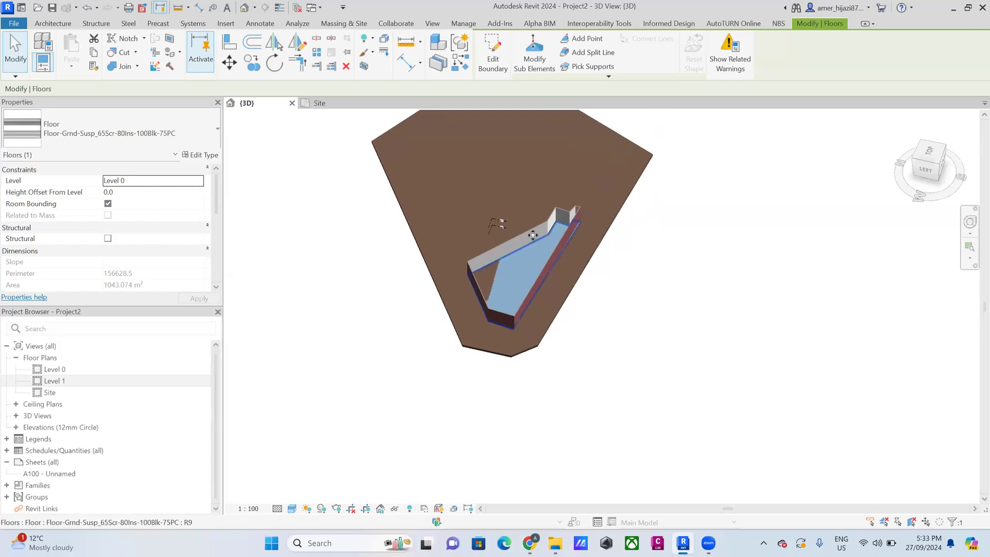
pyautogui.click(615, 361)
pyautogui.click(517, 287)
pyautogui.press('Escape')
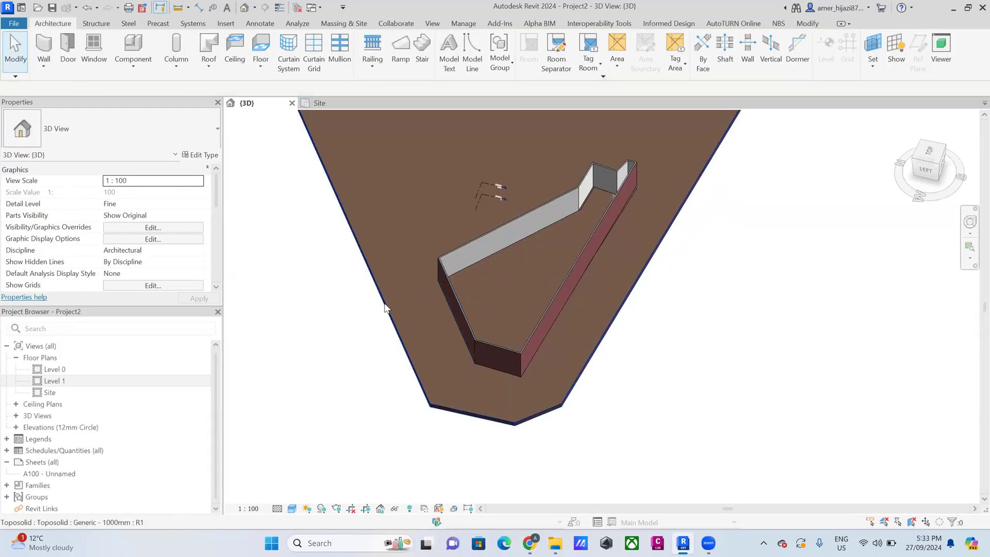
# Select the toposolid and inspect how it meets the floor inside Building D's walls in the 3D view
pyautogui.click(467, 282)
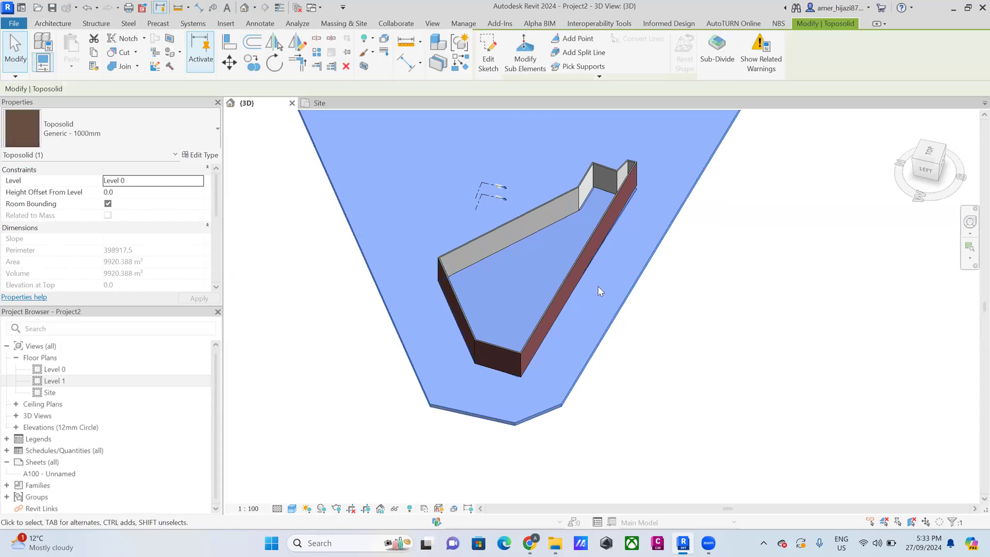
pyautogui.click(789, 365)
pyautogui.click(624, 299)
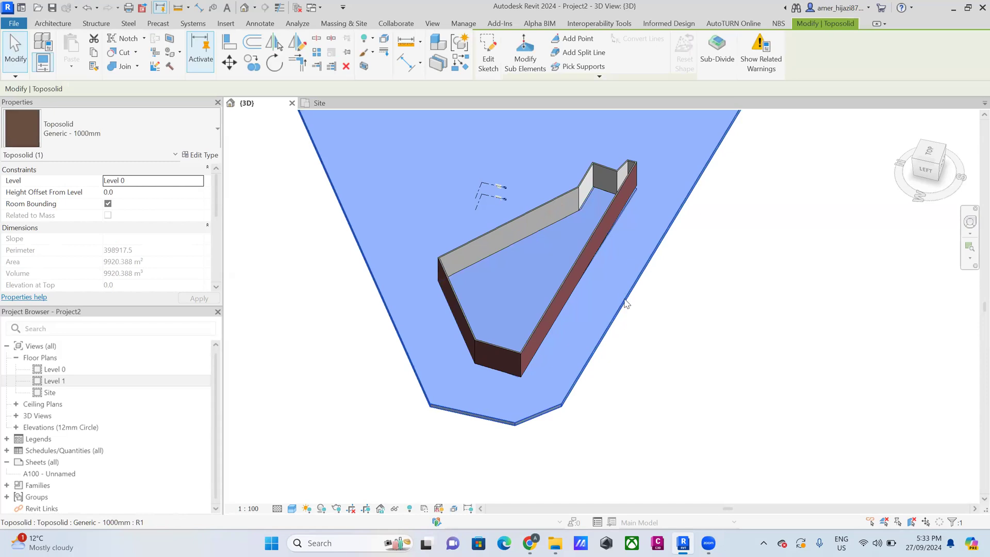
pyautogui.rightClick(626, 303)
pyautogui.press('Escape')
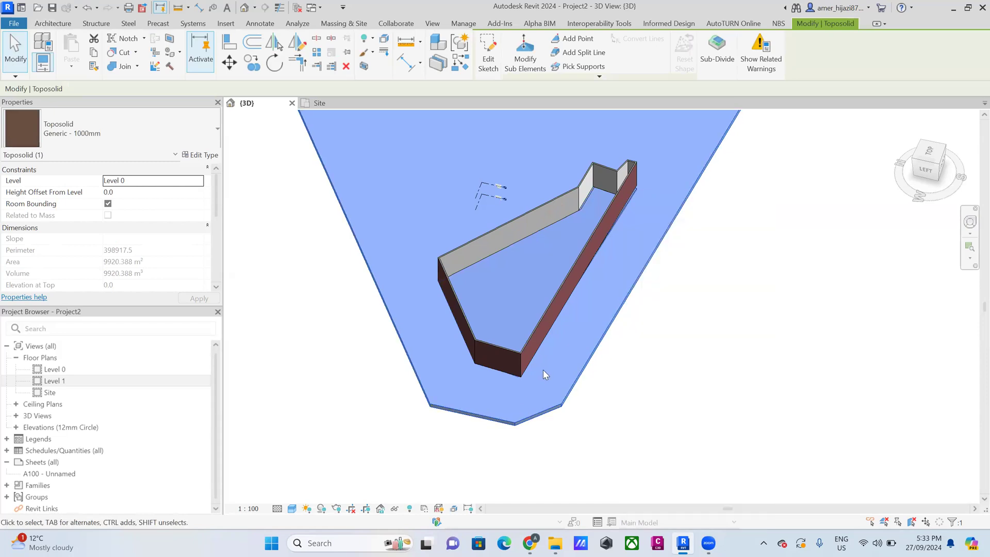
pyautogui.press('Escape')
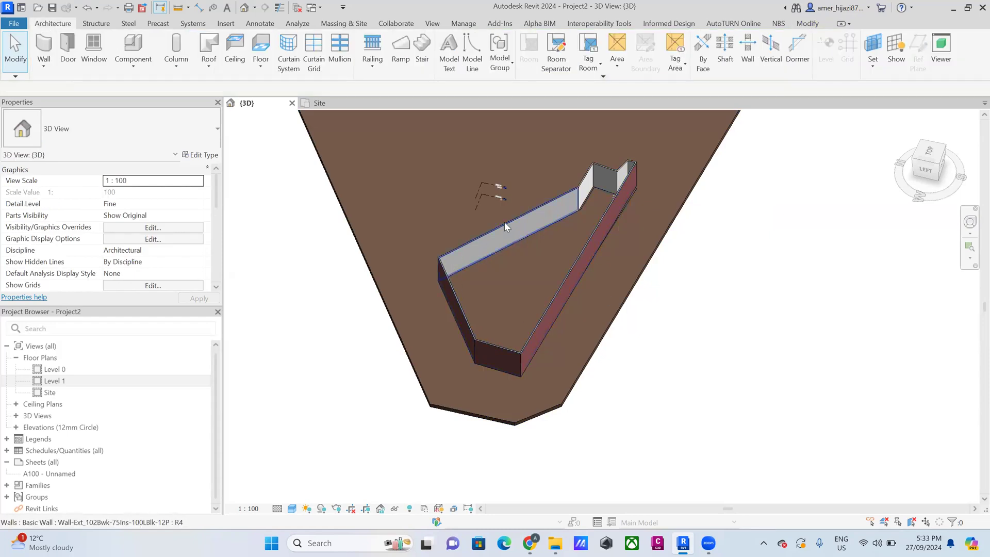
pyautogui.keyDown('shift'); pyautogui.moveTo(559, 279); pyautogui.dragTo(568, 262, button='middle'); pyautogui.keyUp('shift')
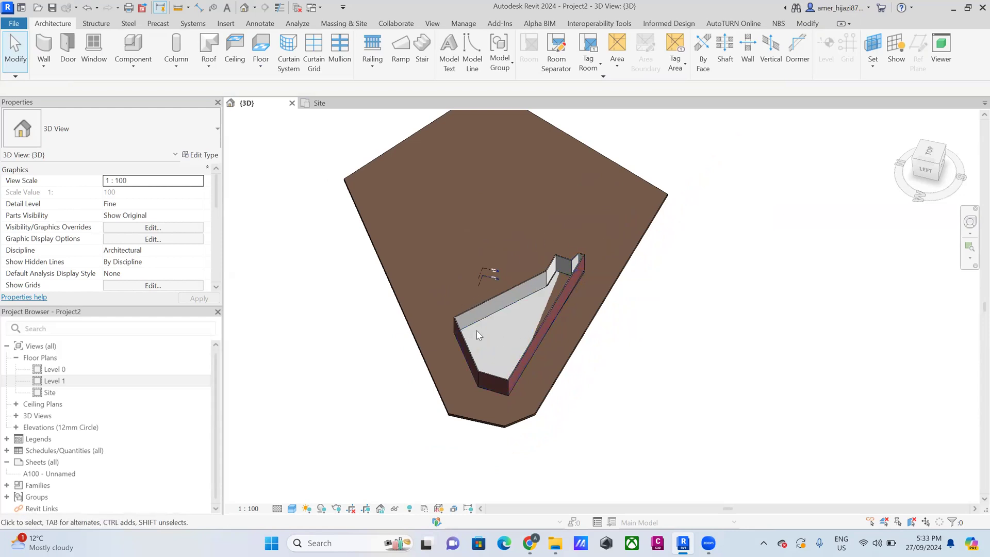
pyautogui.scroll(3, 492, 321)
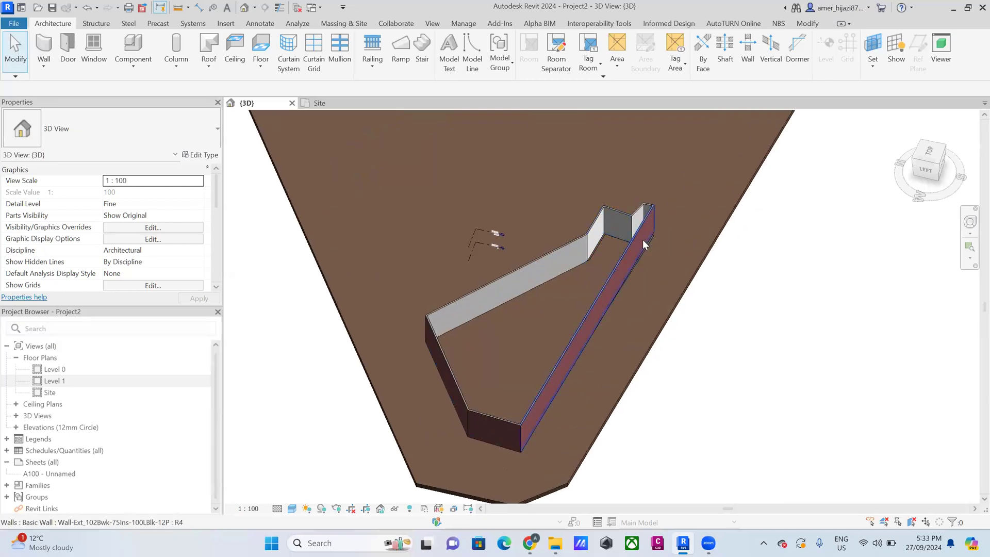
pyautogui.scroll(-2, 540, 301)
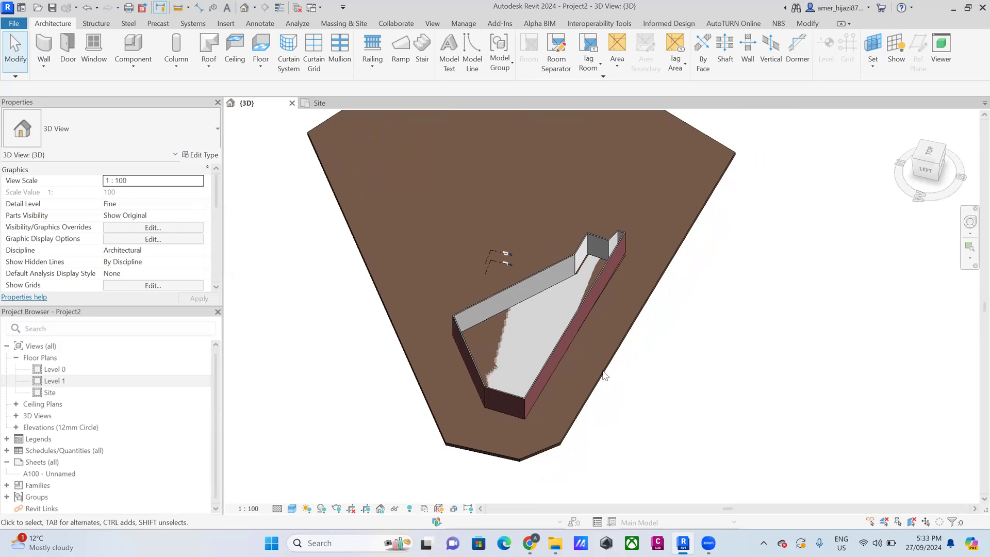
# Return to the Site floor plan and start a roof by footprint with Level 1 as its base level
pyautogui.click(348, 108)
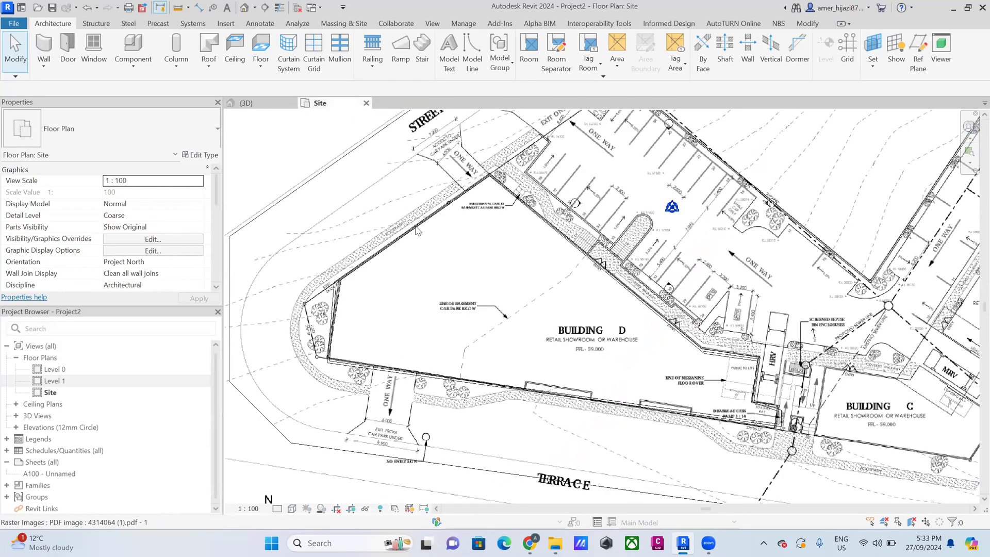
pyautogui.scroll(-3, 418, 231)
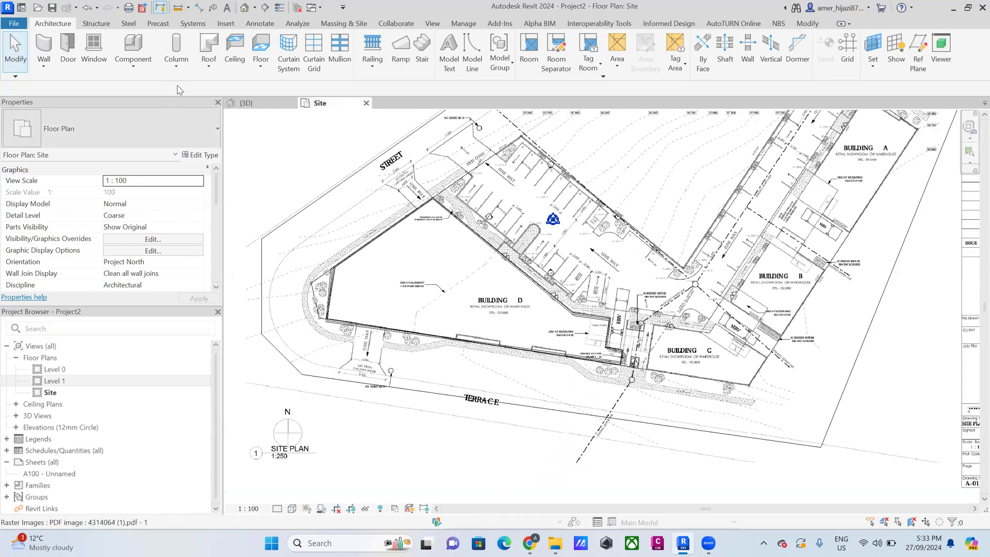
pyautogui.click(209, 66)
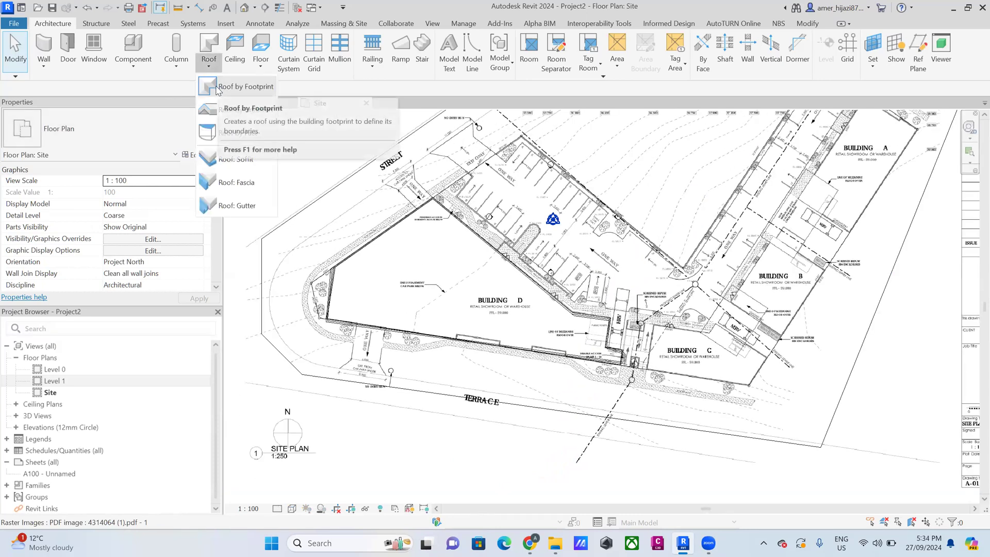
pyautogui.press('Escape')
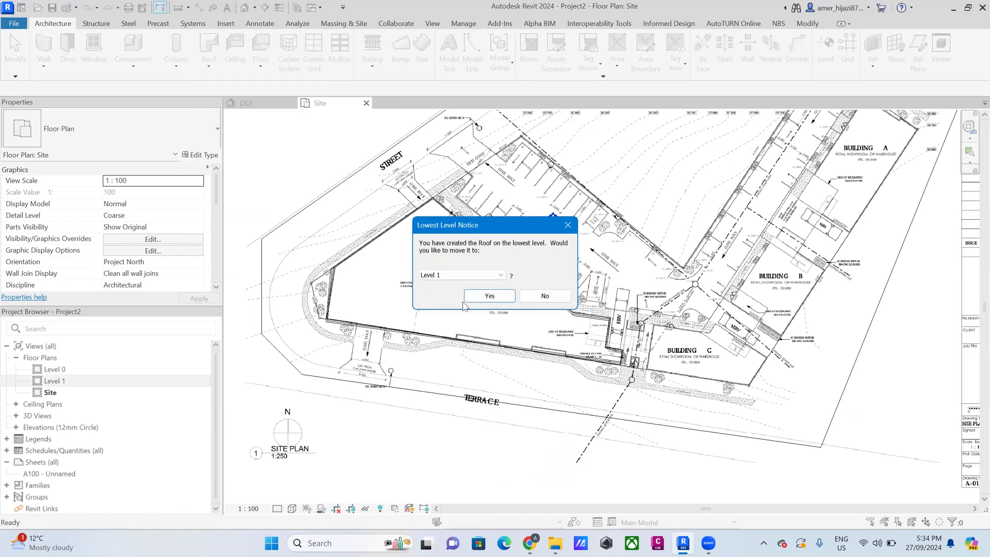
pyautogui.click(475, 277)
pyautogui.click(475, 277)
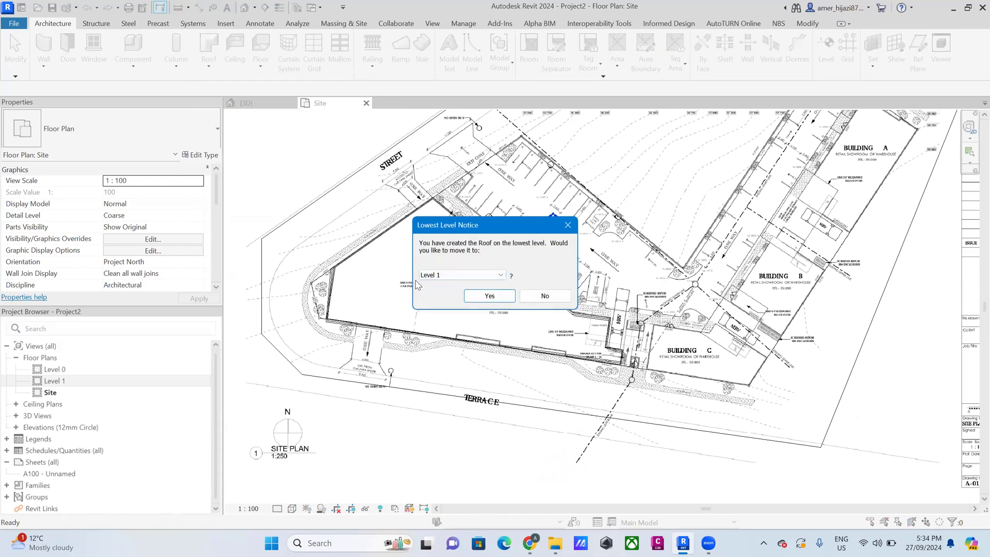
pyautogui.click(488, 297)
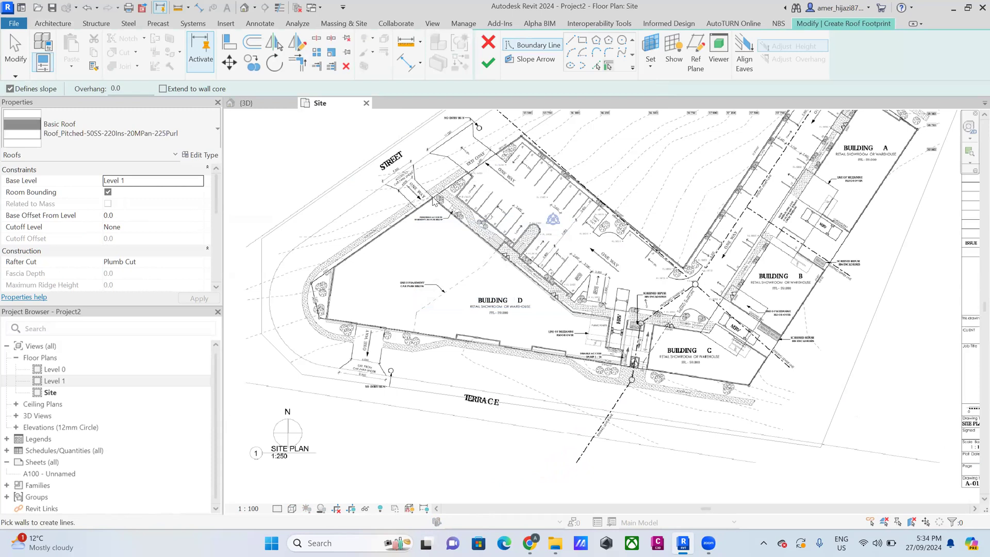
# Sketch the roof boundary with straight lines along Building D's car-park-side wall and around its stepped eastern end
pyautogui.click(570, 40)
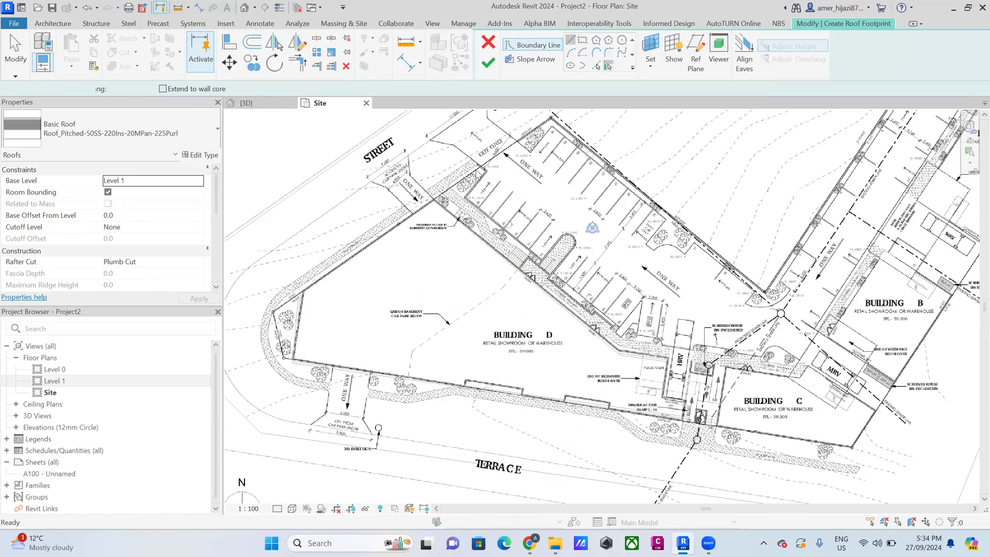
pyautogui.click(441, 200)
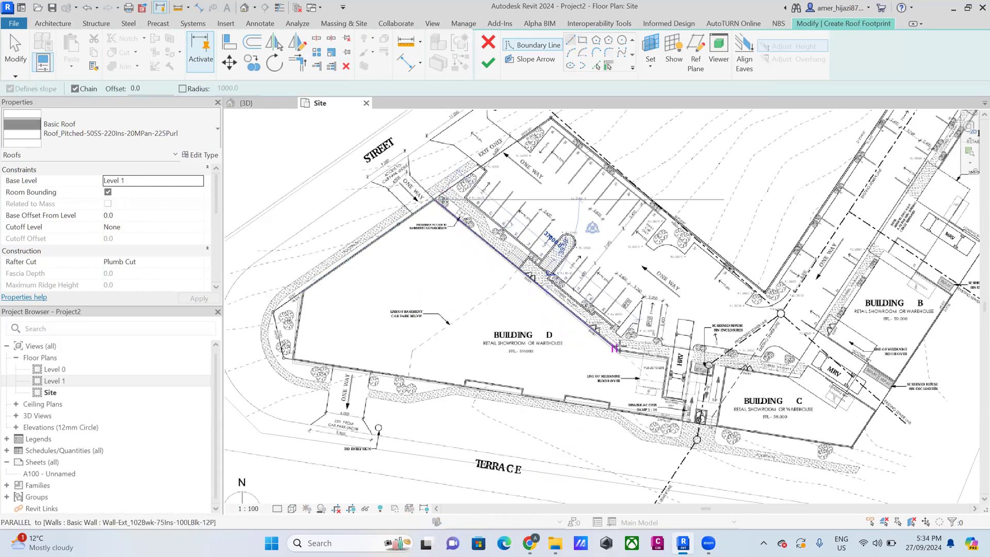
pyautogui.click(617, 350)
pyautogui.click(668, 355)
pyautogui.click(666, 399)
pyautogui.click(684, 401)
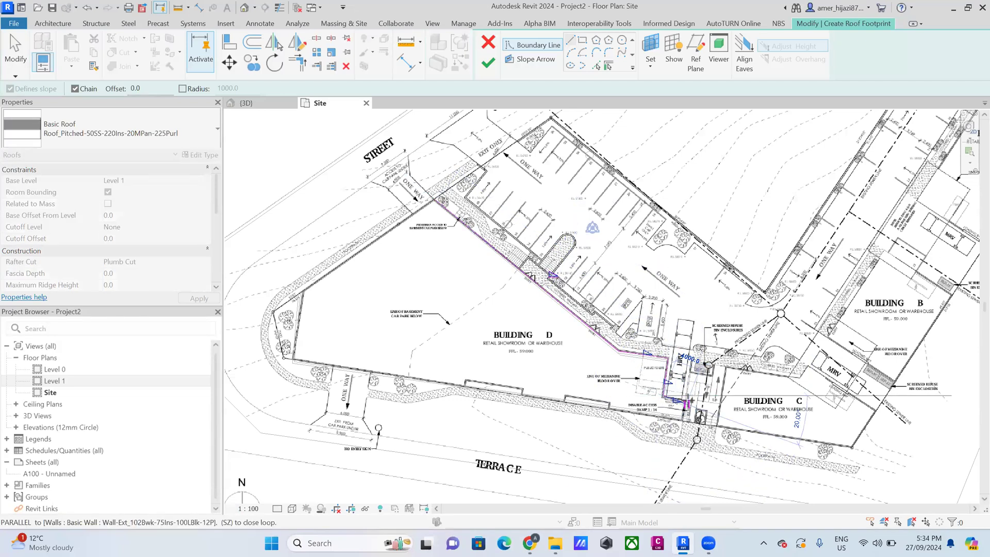
pyautogui.scroll(4, 686, 404)
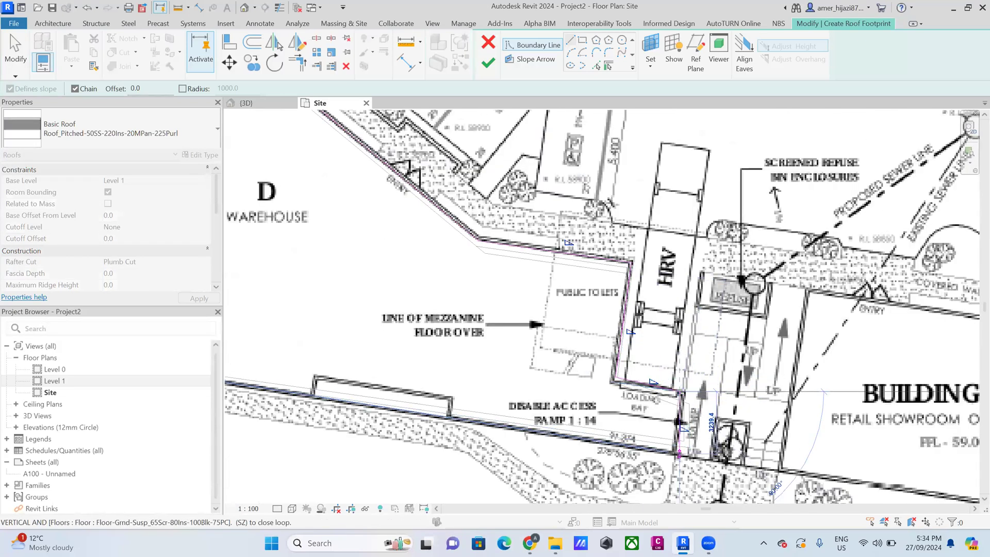
pyautogui.click(679, 453)
# Continue the roof boundary along Building D's terrace-side wall and up its short western wall
pyautogui.scroll(-1, 672, 370)
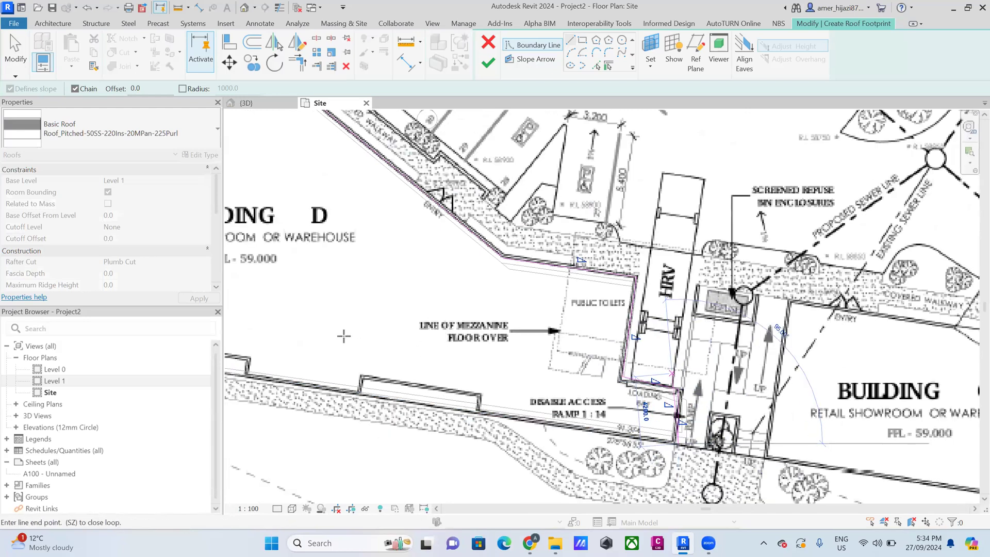
pyautogui.press('z')
pyautogui.press('f')
pyautogui.scroll(5, 310, 331)
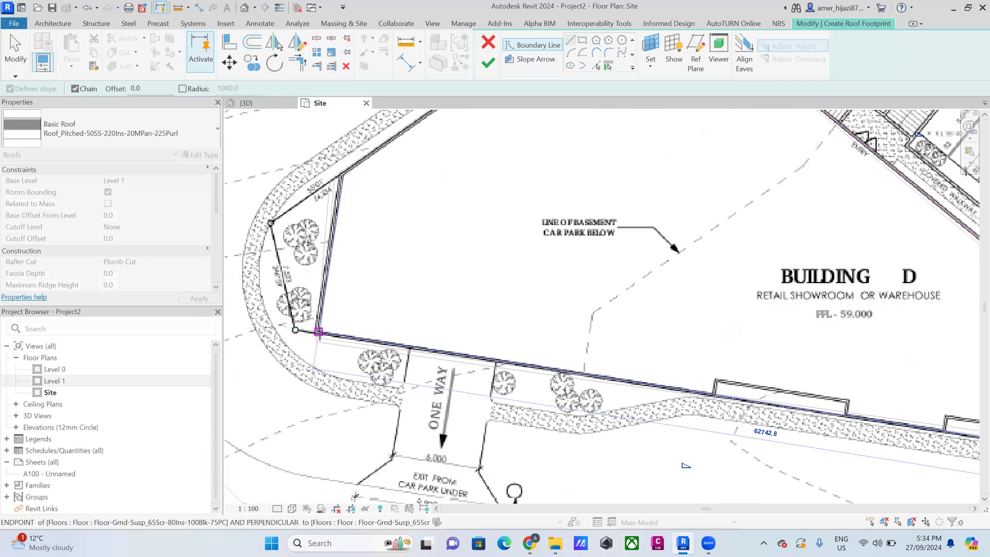
pyautogui.click(319, 331)
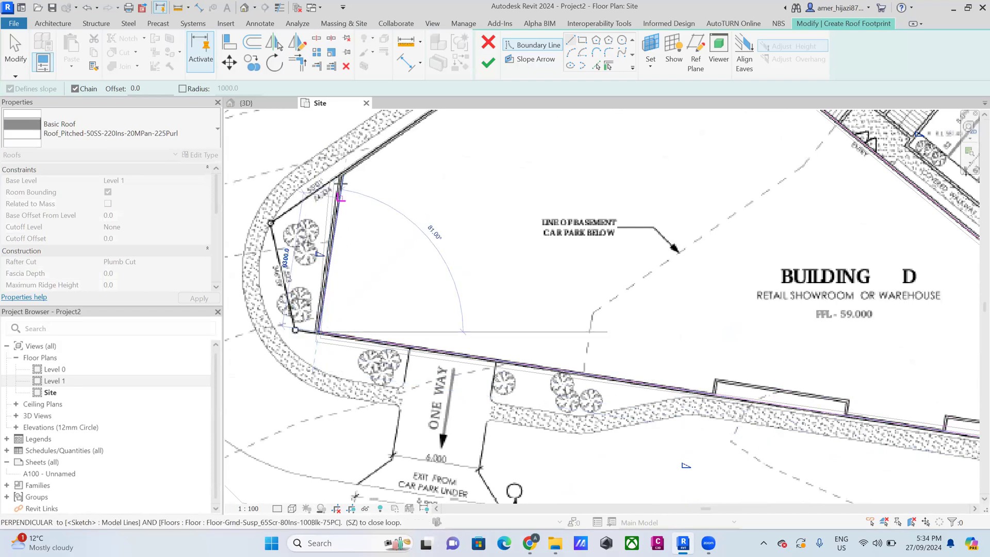
pyautogui.click(338, 178)
# Close the roof boundary at Building D's northern corner and join the two line ends where the street-side and car-park-side lines meet
pyautogui.scroll(-2, 454, 355)
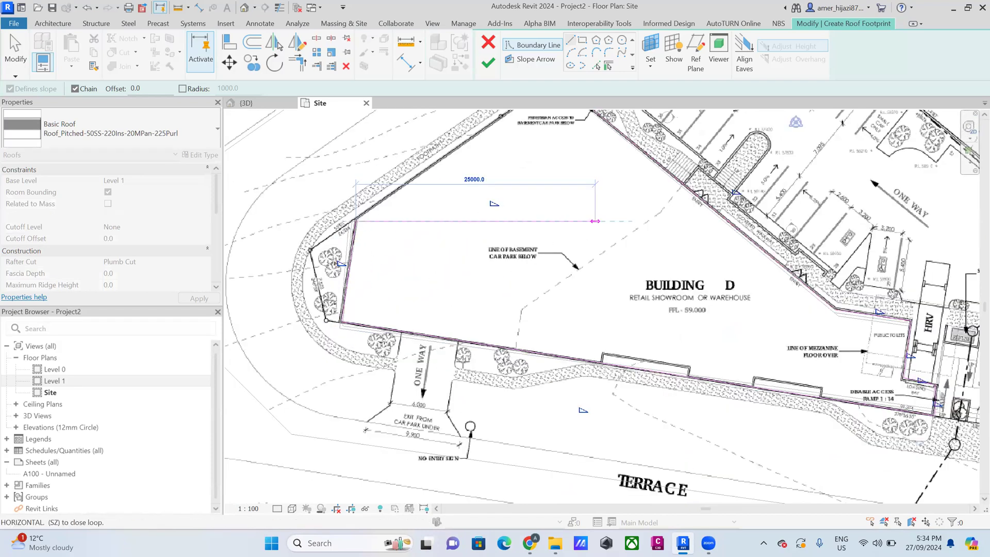
pyautogui.scroll(2, 440, 323)
pyautogui.scroll(6, 439, 323)
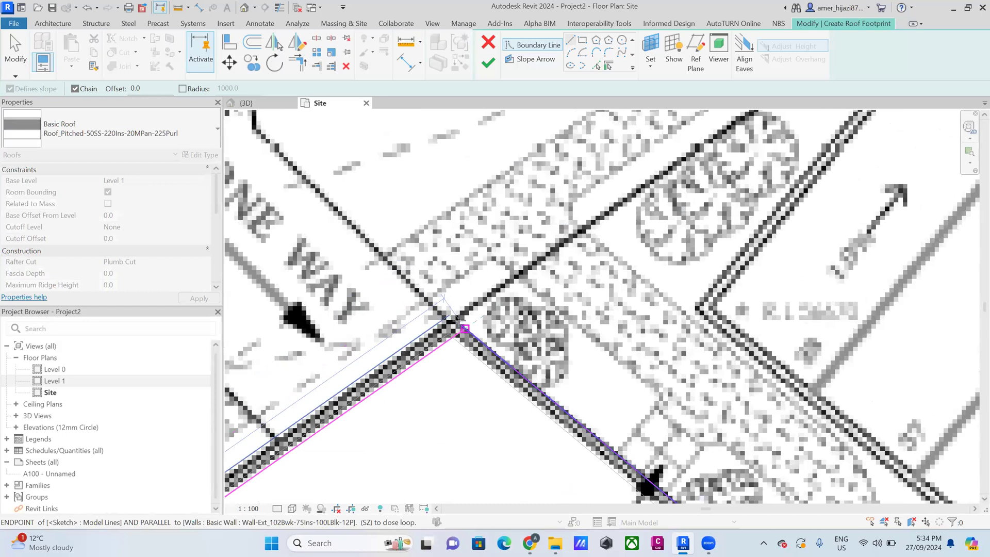
pyautogui.click(462, 327)
pyautogui.scroll(-3, 461, 326)
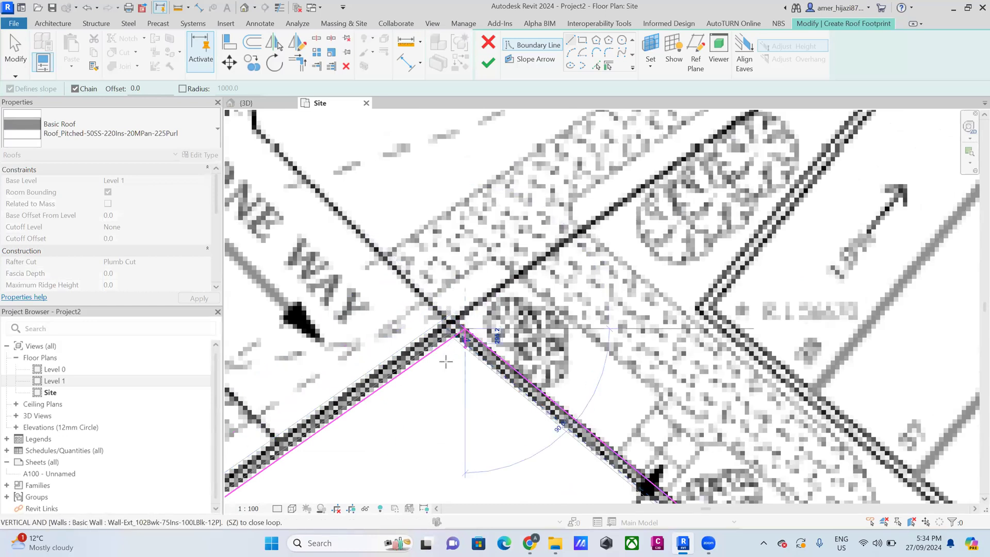
pyautogui.scroll(6, 459, 354)
pyautogui.press('Escape')
pyautogui.press('Escape')
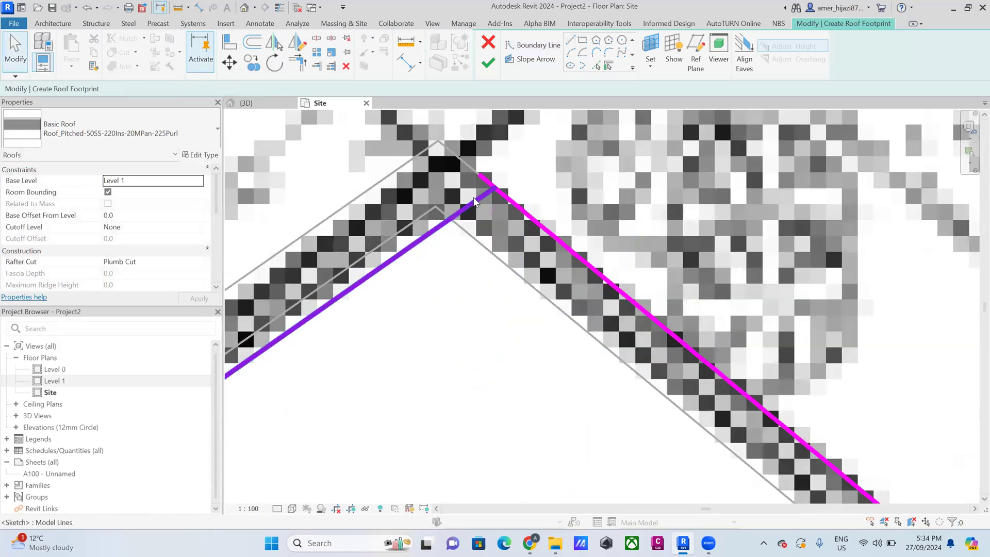
pyautogui.click(474, 201)
pyautogui.click(494, 191)
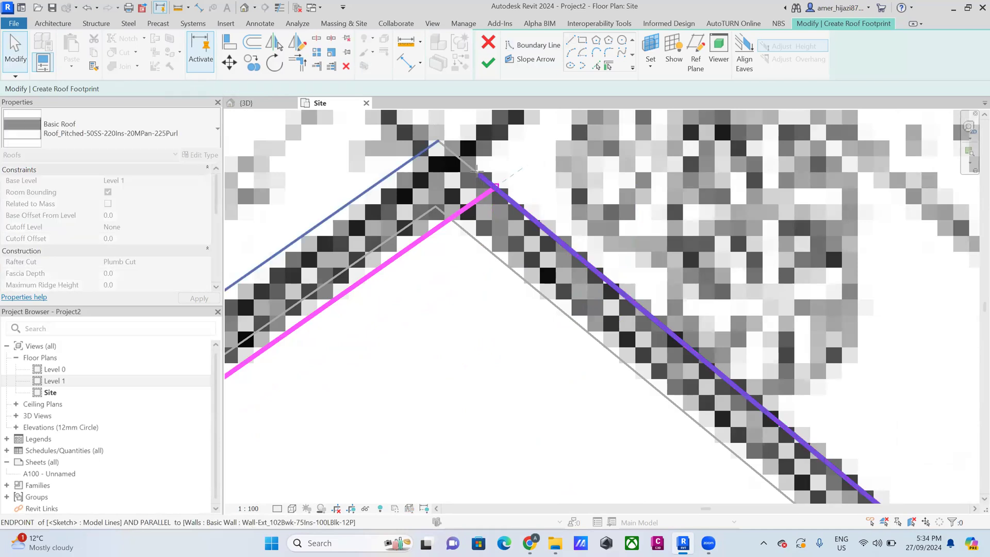
pyautogui.click(497, 192)
# Finish the footprint roof and attach the highlighted walls to it
pyautogui.click(487, 62)
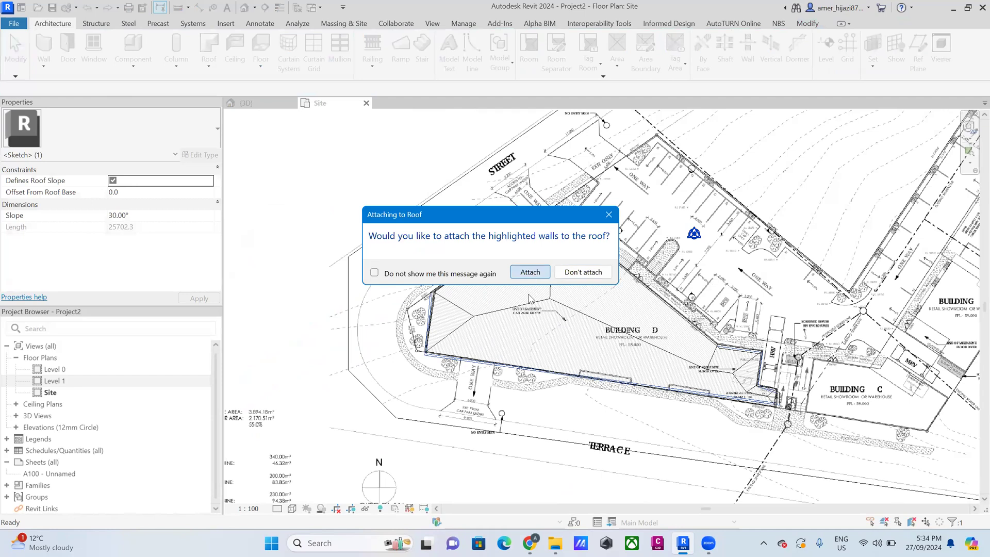
pyautogui.click(533, 273)
pyautogui.scroll(-5, 524, 323)
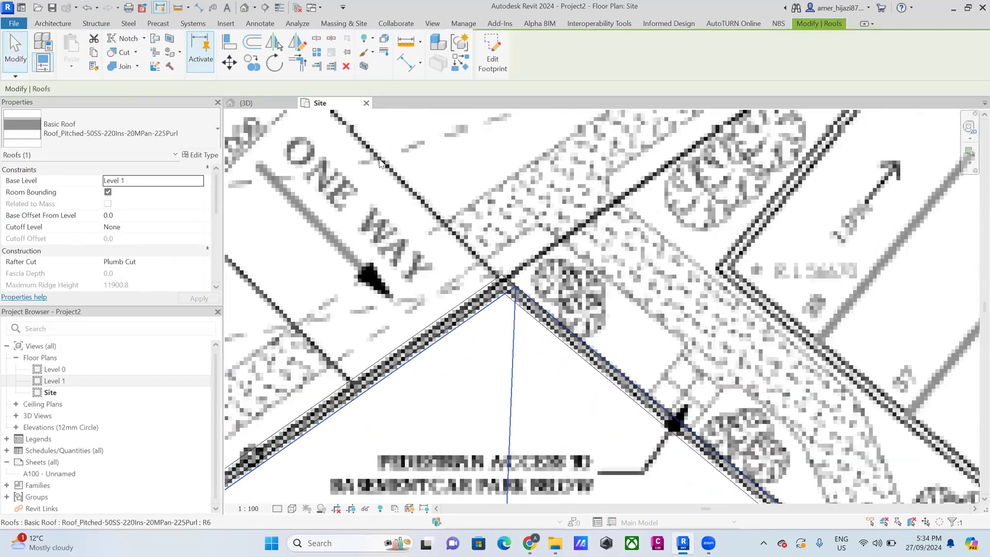
pyautogui.press('Escape')
pyautogui.scroll(-2, 548, 344)
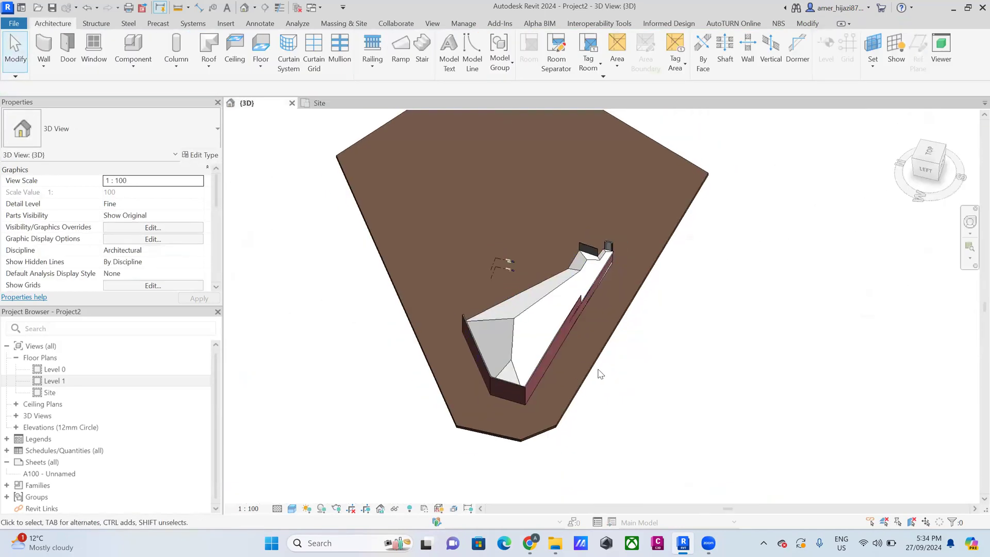
# Select all instances of Building D's exterior wall type and set their top constraint to Up to level: Level 1
pyautogui.keyDown('shift'); pyautogui.moveTo(606, 389); pyautogui.dragTo(572, 317, button='middle'); pyautogui.keyUp('shift')
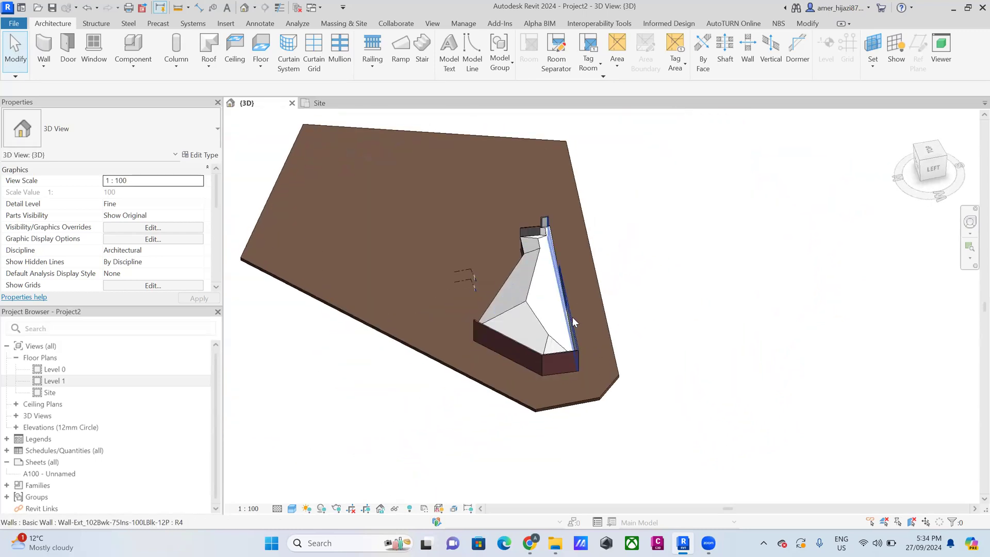
pyautogui.scroll(3, 572, 324)
pyautogui.click(577, 346)
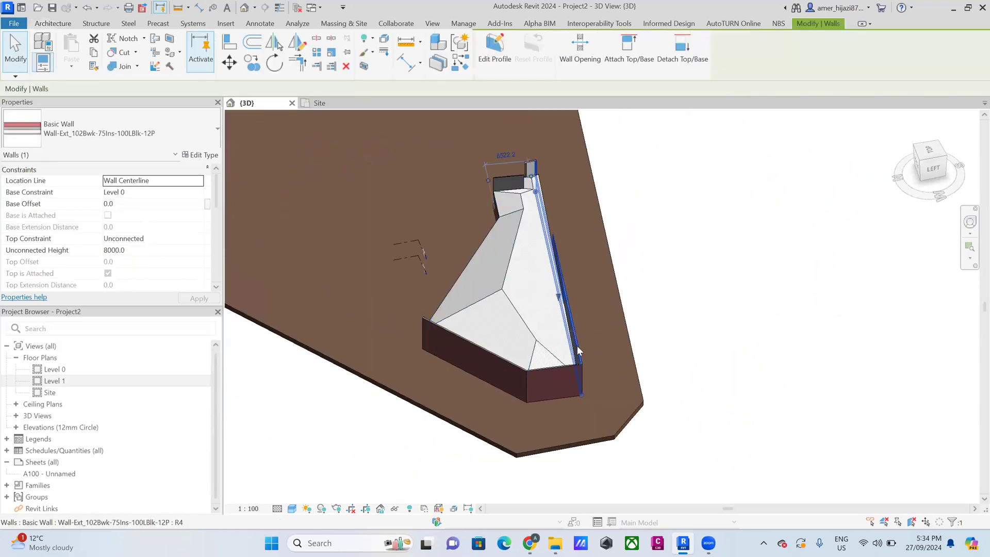
pyautogui.rightClick(578, 349)
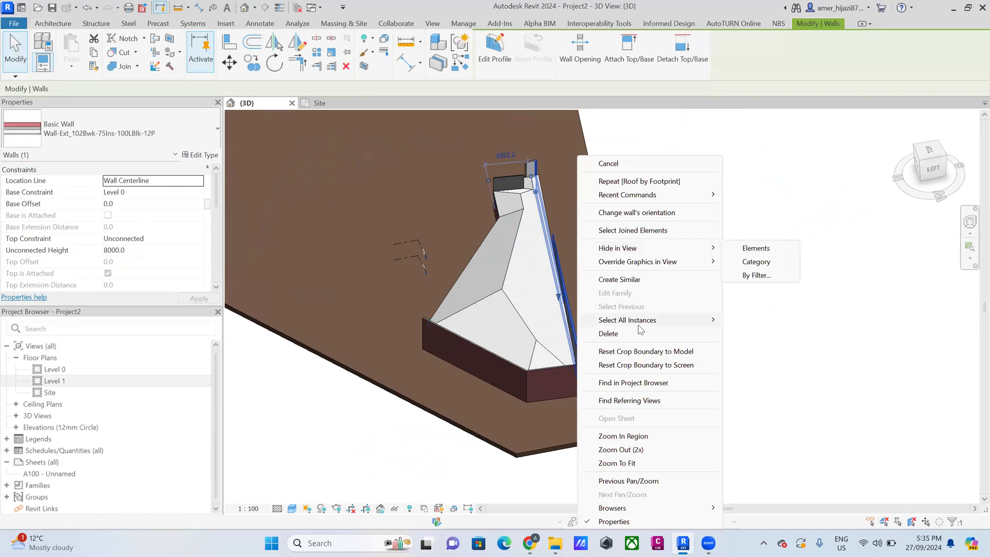
pyautogui.moveTo(641, 324)
pyautogui.click(778, 321)
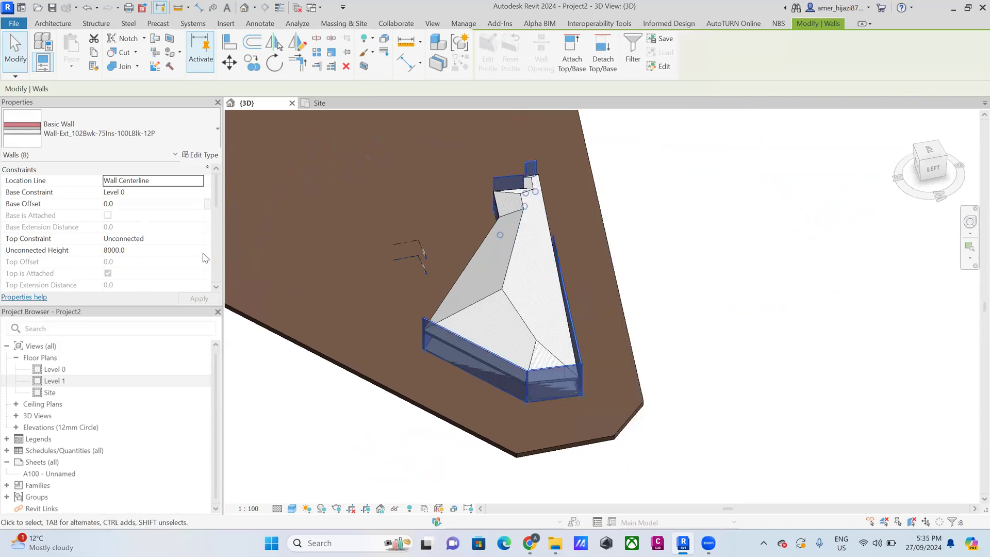
pyautogui.click(203, 241)
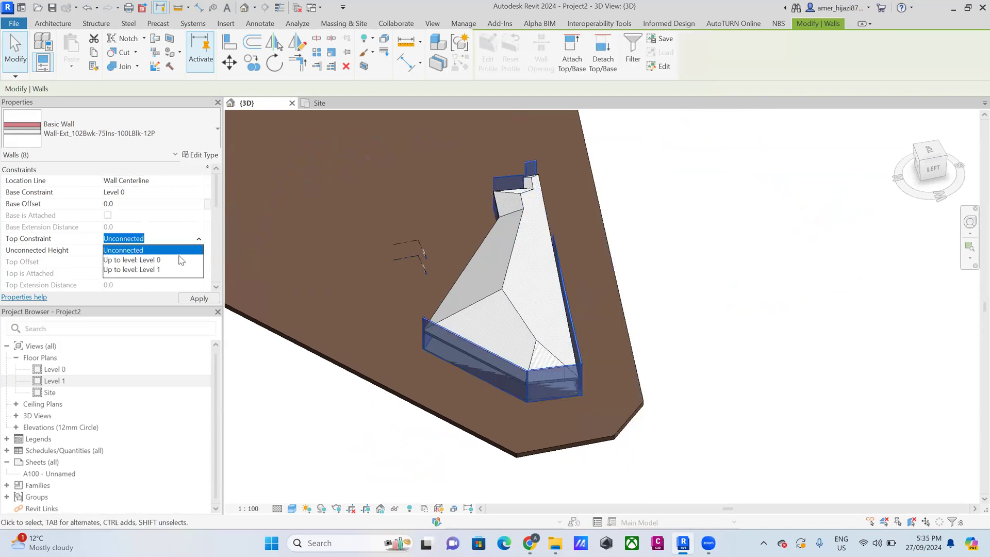
pyautogui.click(156, 270)
pyautogui.click(199, 298)
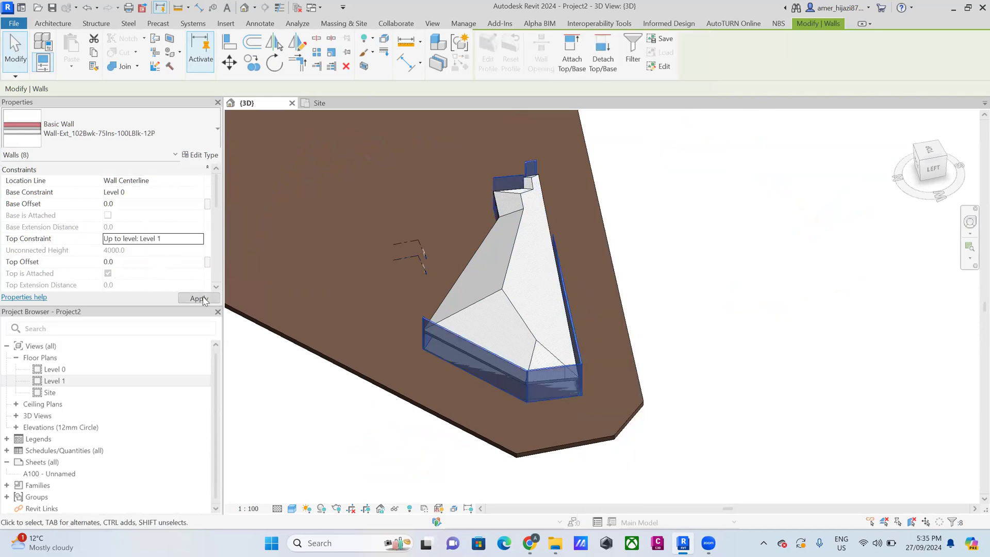
pyautogui.click(692, 399)
# Inspect Building D's walls and roof from several sides in the 3D view
pyautogui.keyDown('shift'); pyautogui.moveTo(692, 398); pyautogui.dragTo(440, 422, button='middle'); pyautogui.keyUp('shift')
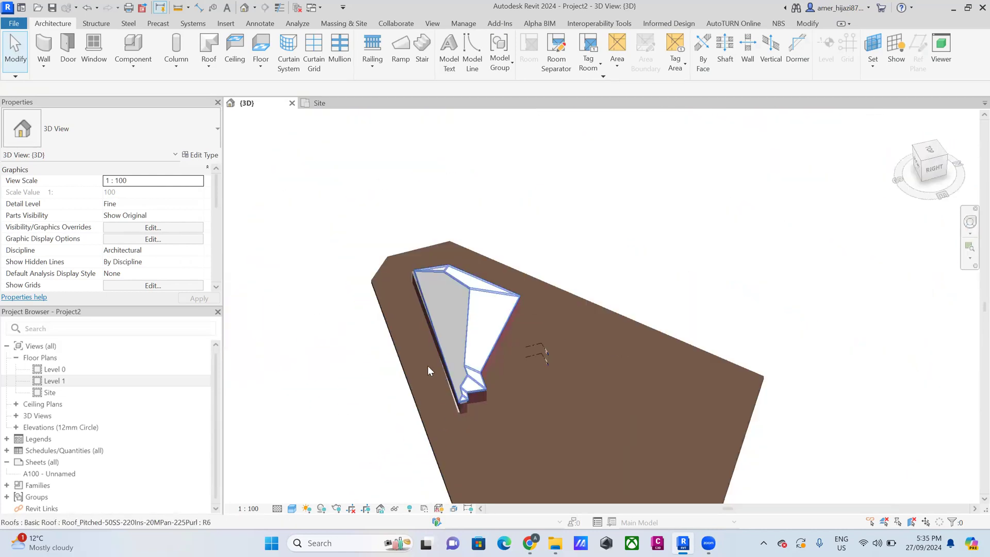
pyautogui.keyDown('shift'); pyautogui.moveTo(438, 381); pyautogui.dragTo(564, 353, button='middle'); pyautogui.keyUp('shift')
pyautogui.keyDown('shift'); pyautogui.moveTo(630, 402); pyautogui.dragTo(507, 270, button='middle'); pyautogui.keyUp('shift')
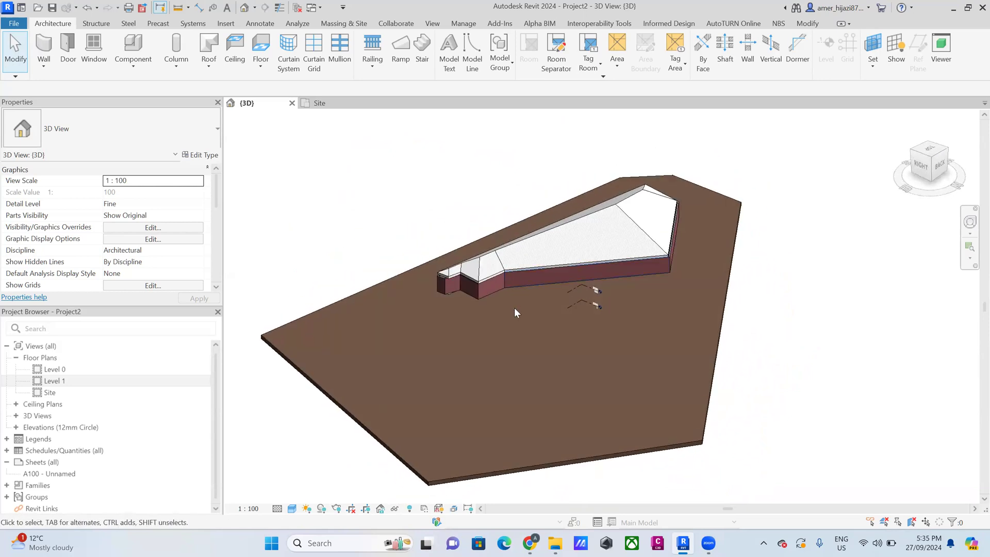
pyautogui.scroll(1, 515, 308)
pyautogui.scroll(-2, 515, 307)
pyautogui.moveTo(525, 311); pyautogui.dragTo(463, 313, button='middle')
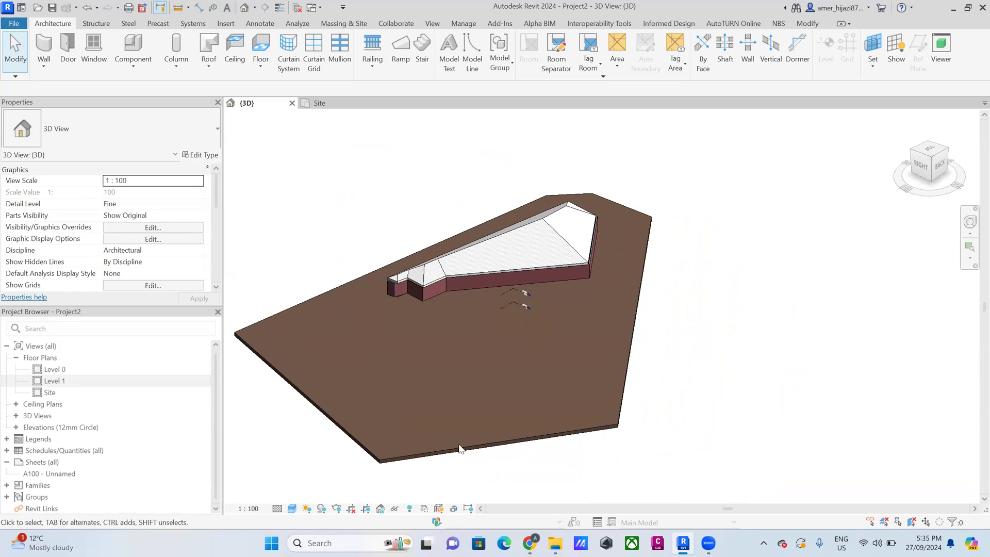
# Load the Tadano_ATF110G-5(EM3A) crane family from the week 09 folder
pyautogui.click(225, 24)
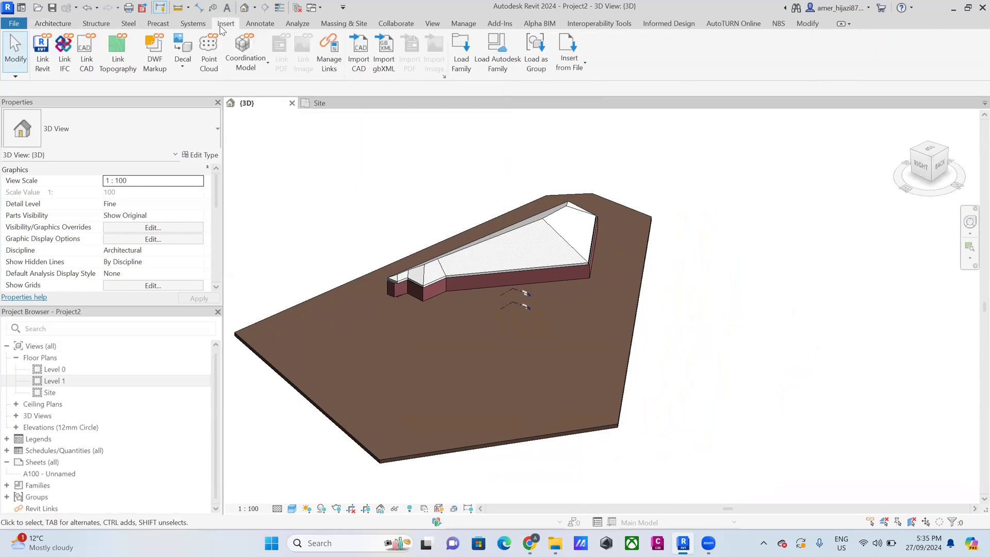
pyautogui.click(461, 56)
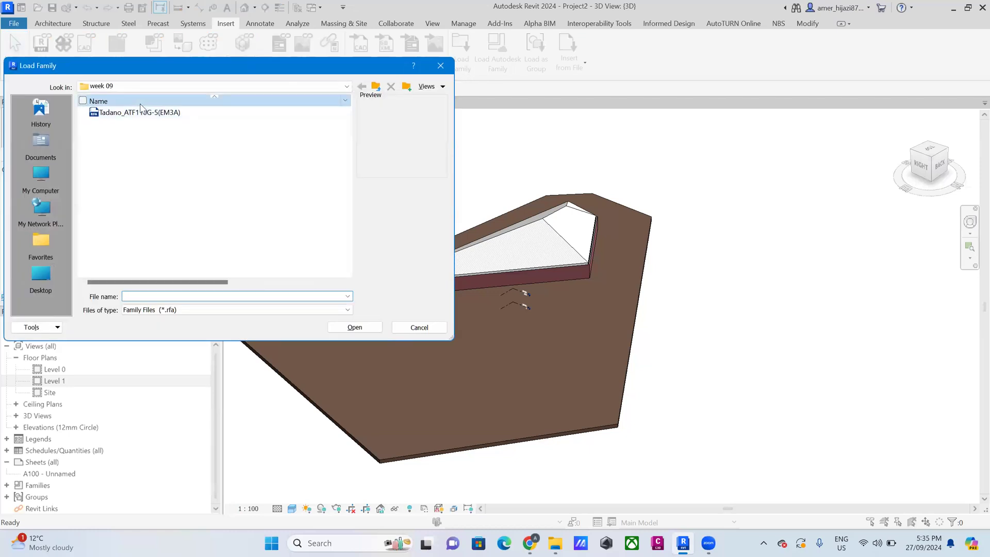
pyautogui.click(138, 113)
pyautogui.click(355, 327)
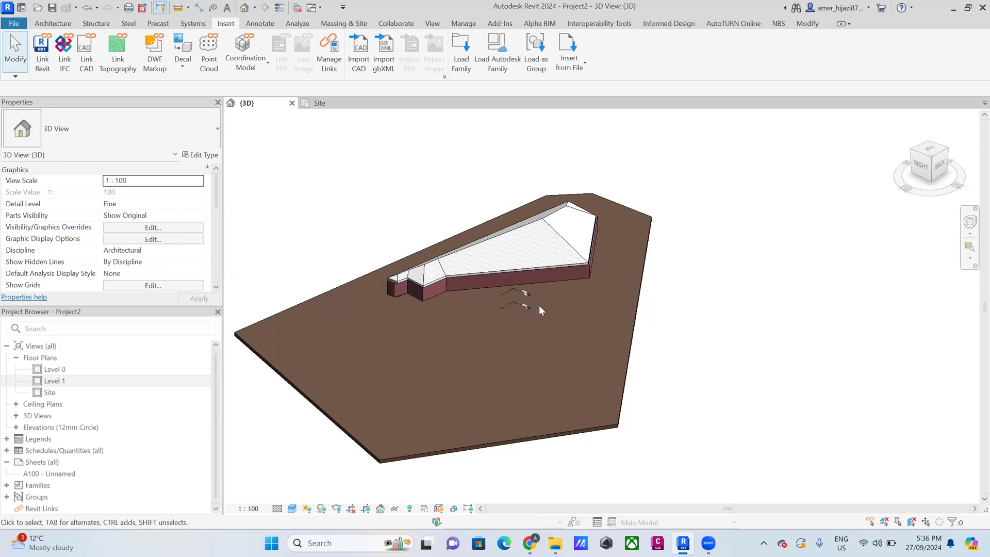
# Place one Tadano_ATF110G-5(EM3A) crane component on the toposolid in front of Building D's car-park side
pyautogui.click(52, 24)
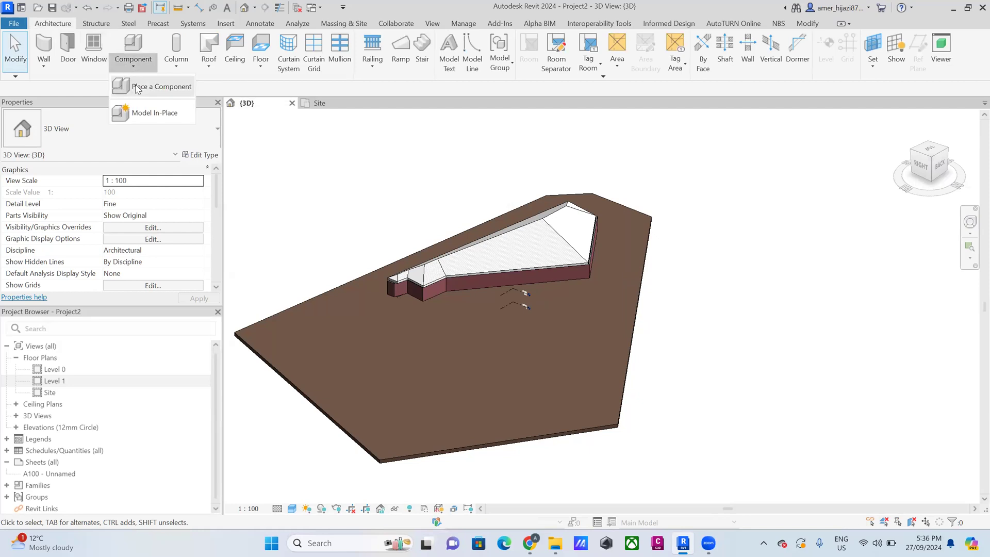
pyautogui.press('c')
pyautogui.press('m')
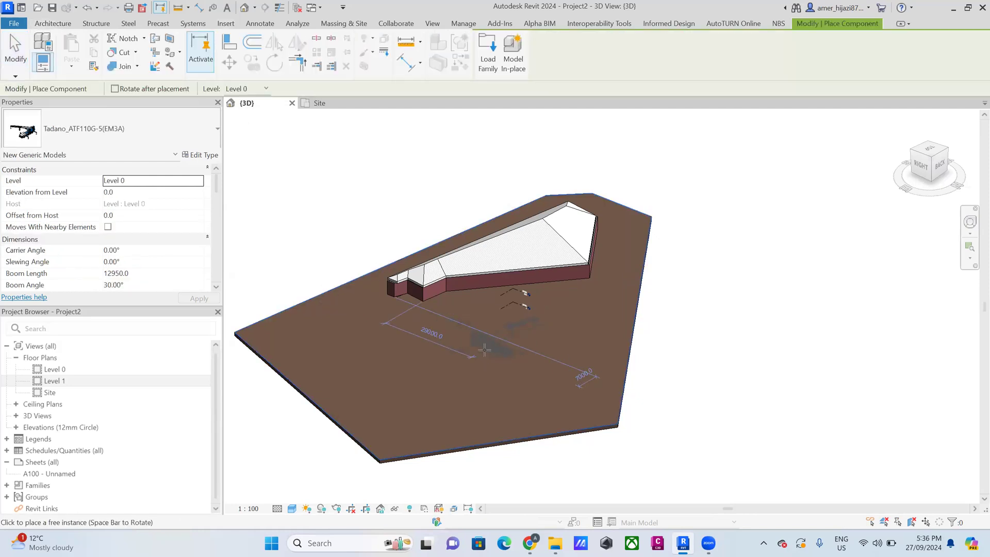
pyautogui.scroll(2, 487, 346)
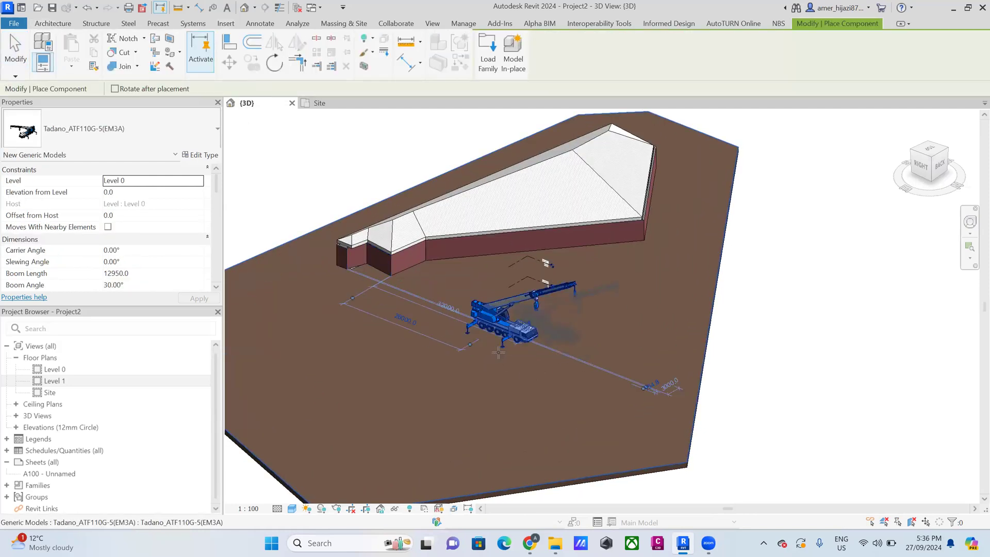
pyautogui.click(559, 345)
pyautogui.press('Escape')
pyautogui.press('Escape')
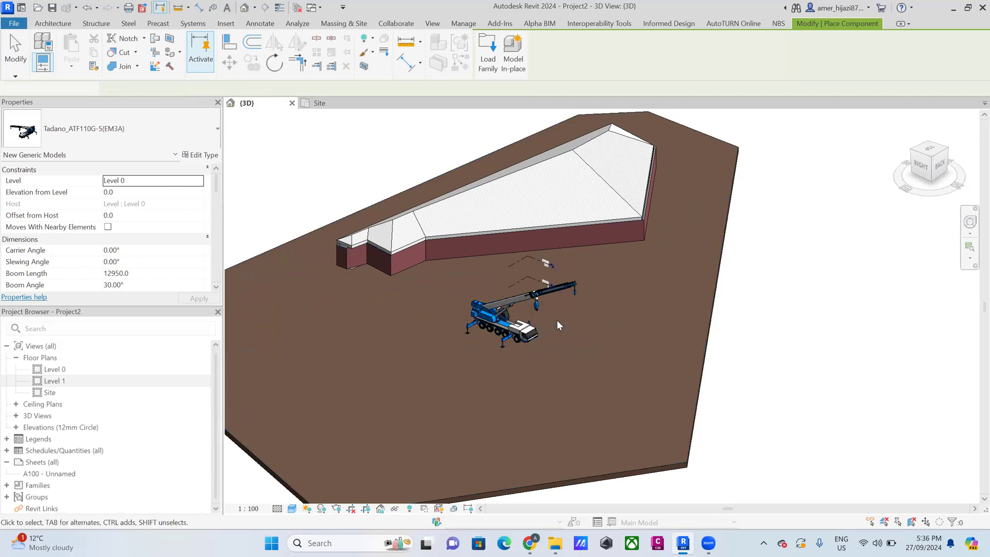
# Move the crane in the Site floor plan to the driveway junction between Buildings B, C and D
pyautogui.keyDown('shift'); pyautogui.moveTo(556, 335); pyautogui.dragTo(606, 353, button='middle'); pyautogui.keyUp('shift')
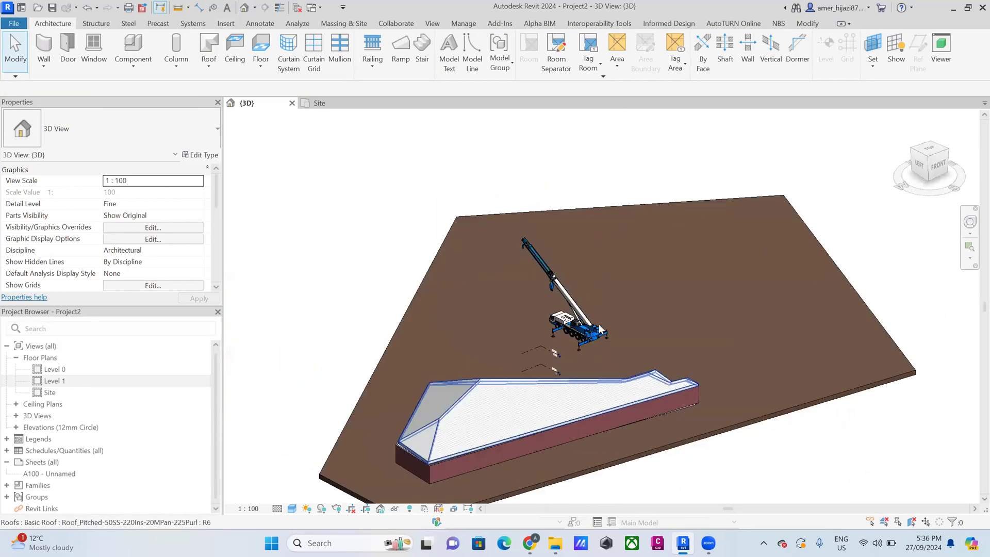
pyautogui.scroll(-2, 606, 356)
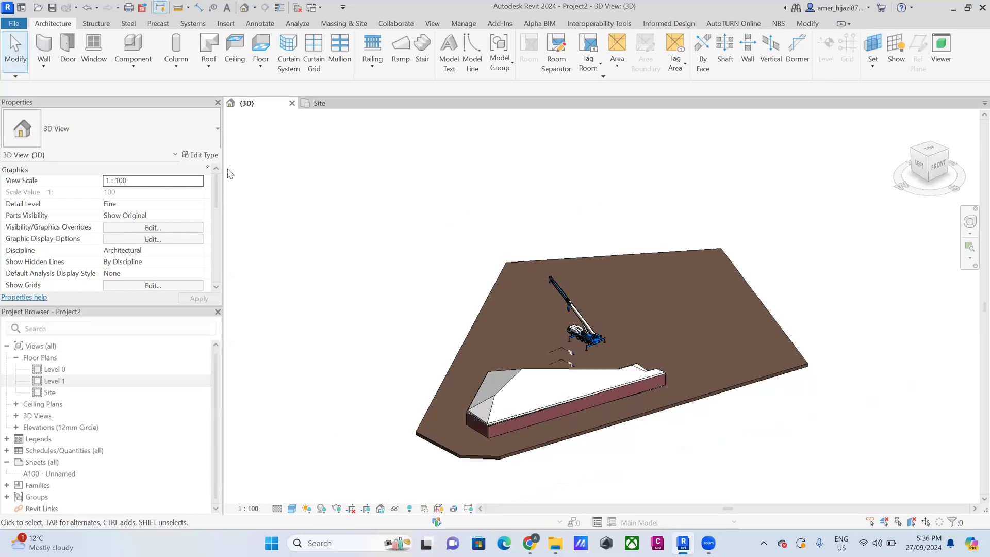
pyautogui.click(324, 105)
pyautogui.scroll(-3, 505, 324)
pyautogui.scroll(-2, 505, 331)
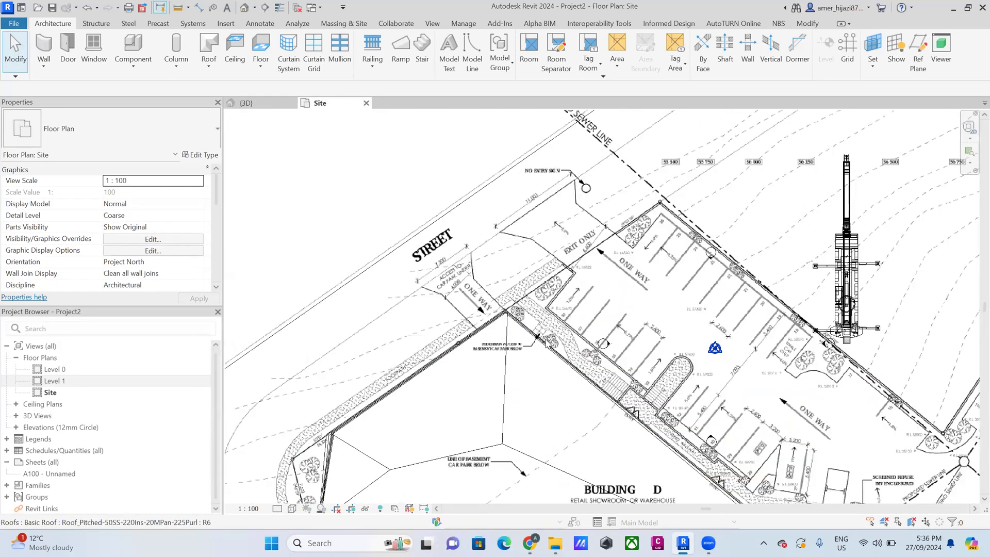
pyautogui.scroll(-1, 508, 420)
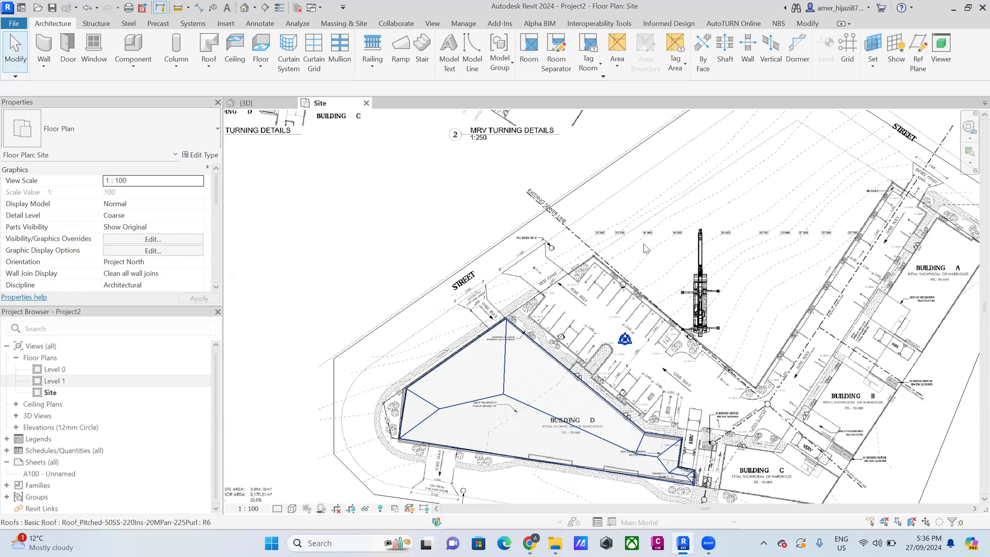
pyautogui.moveTo(697, 306); pyautogui.dragTo(413, 248, button='middle')
pyautogui.moveTo(412, 241); pyautogui.dragTo(471, 316)
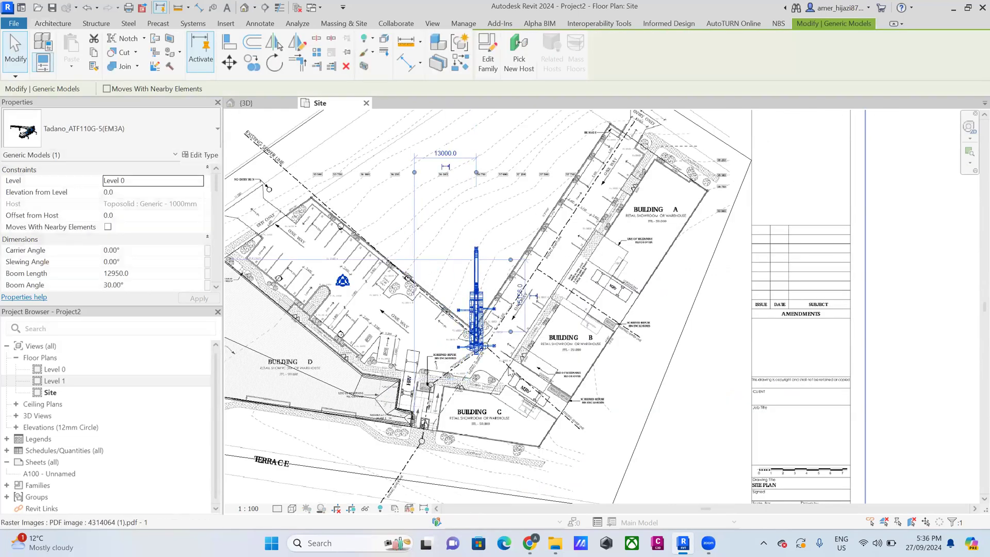
# Check the crane's position on the toposolid in 3D and around Buildings A to D in the Site floor plan
pyautogui.click(256, 104)
pyautogui.keyDown('shift'); pyautogui.moveTo(556, 355); pyautogui.dragTo(503, 436, button='middle'); pyautogui.keyUp('shift')
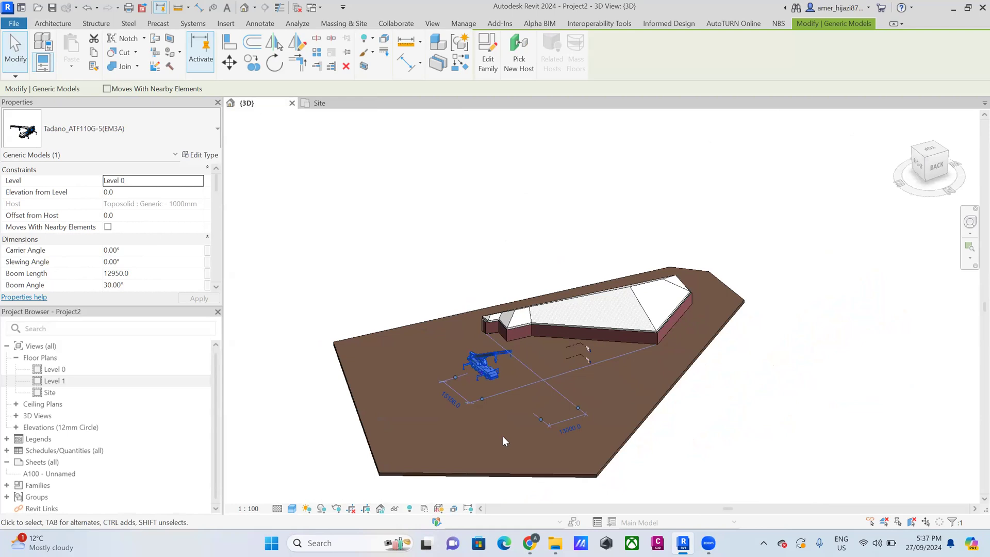
pyautogui.press('Escape')
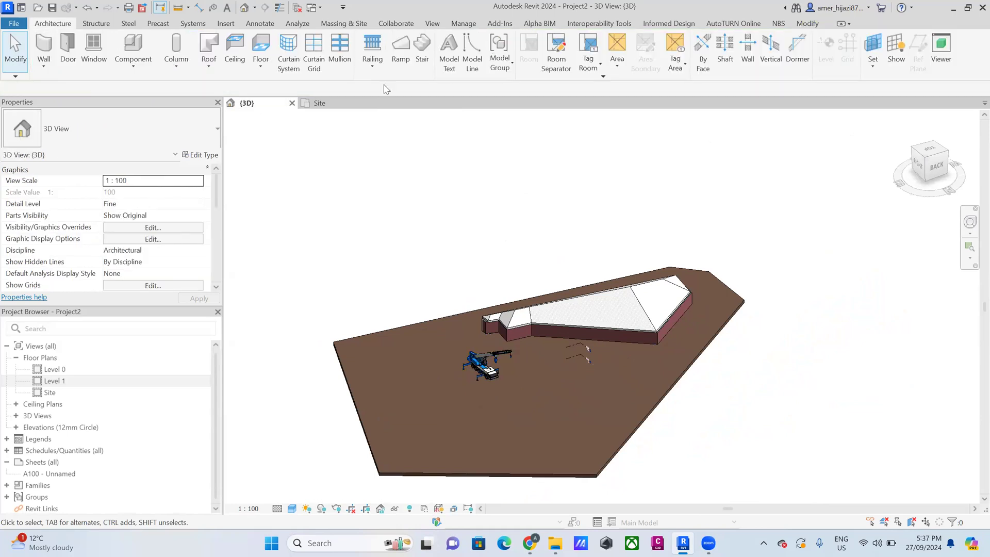
pyautogui.click(341, 107)
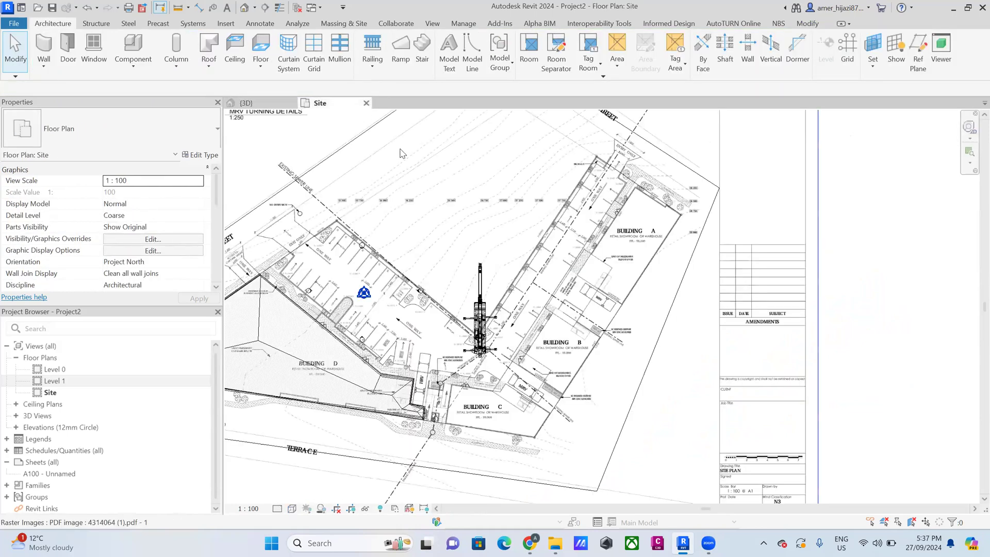
pyautogui.scroll(3, 562, 365)
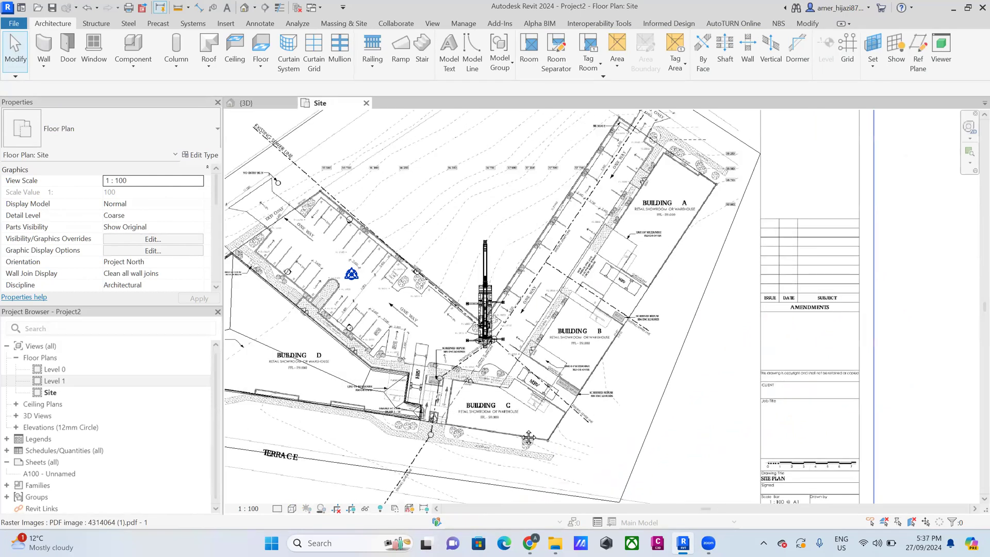
pyautogui.scroll(-3, 437, 293)
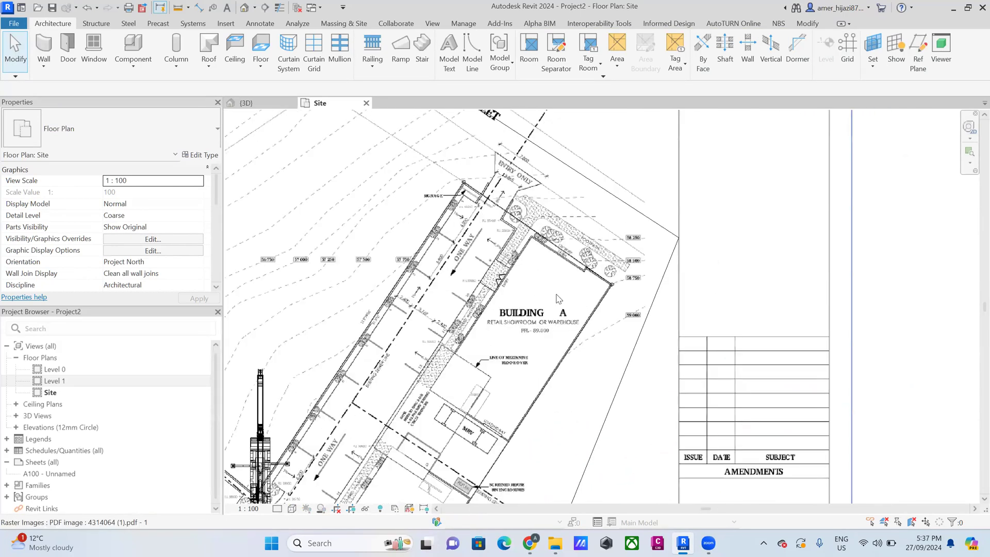
pyautogui.moveTo(437, 293); pyautogui.dragTo(539, 286, button='middle')
pyautogui.scroll(2, 524, 283)
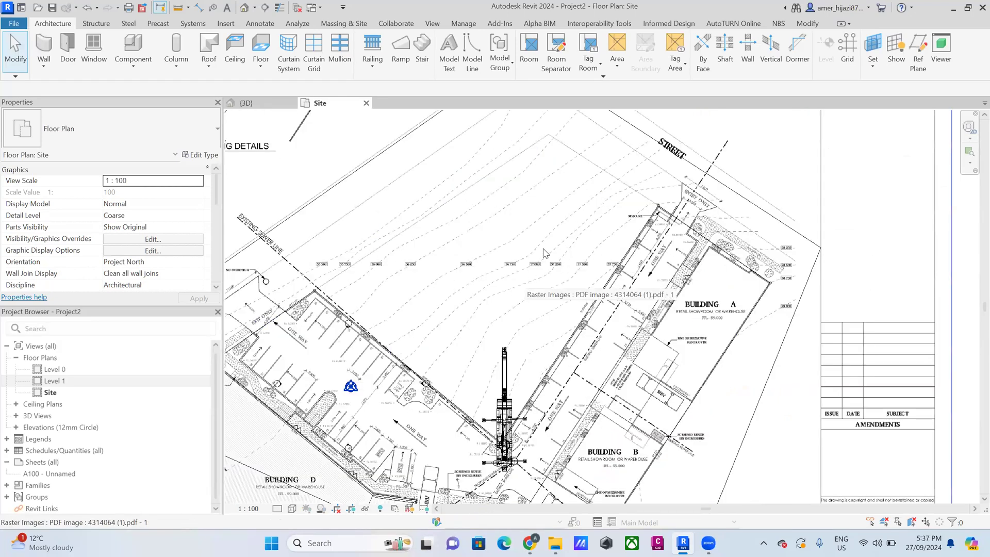
# Select the toposolid in the 3D view and open its sub-elements for editing
pyautogui.scroll(3, 520, 288)
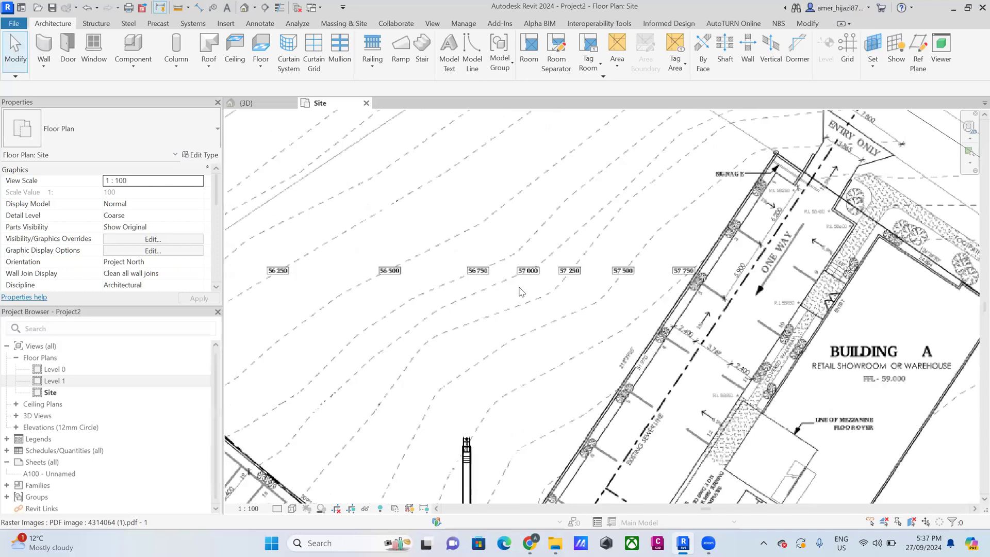
pyautogui.scroll(-5, 519, 291)
pyautogui.hotkey('ctrl', 'Tab')
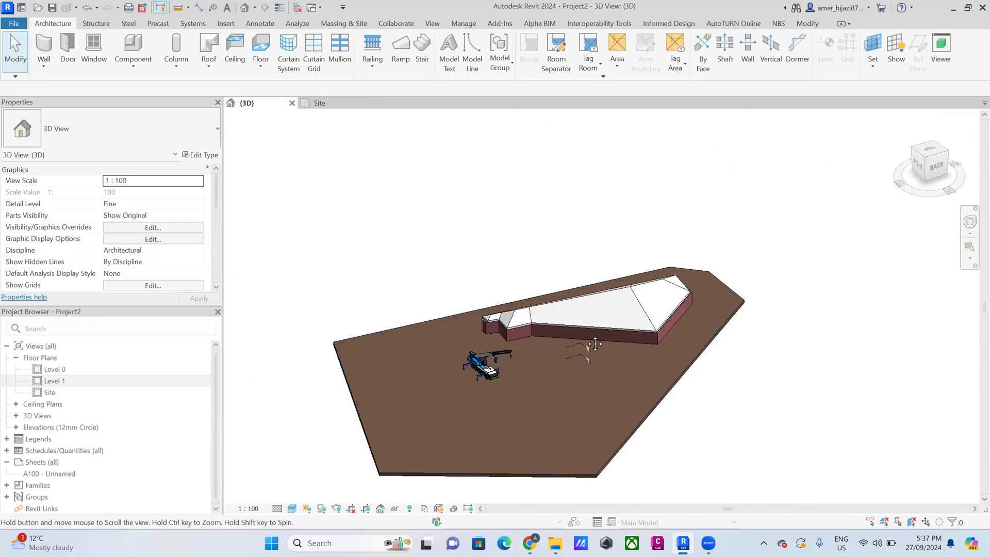
pyautogui.moveTo(477, 475); pyautogui.dragTo(461, 403, button='middle')
pyautogui.click(460, 403)
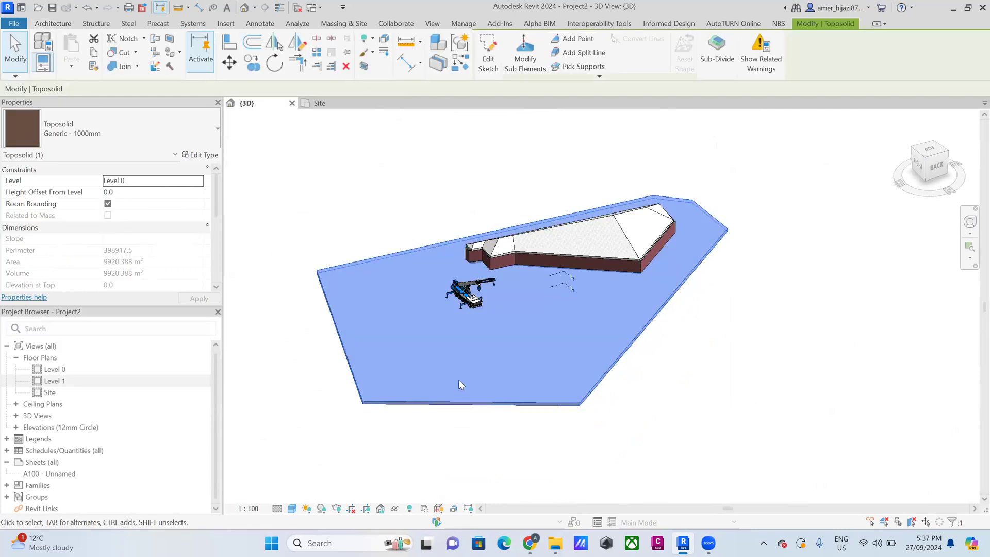
pyautogui.click(526, 62)
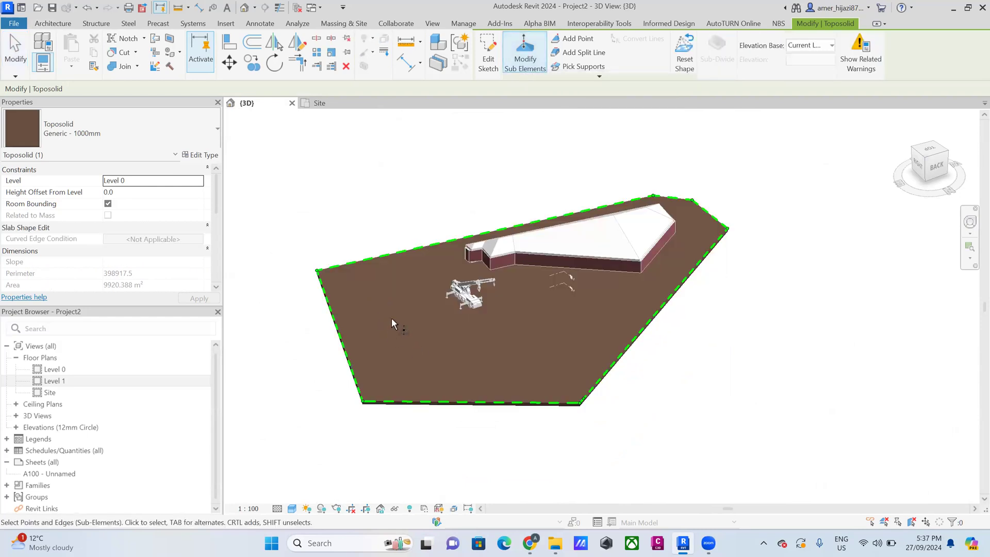
# In the Site floor plan, reset the toposolid's shape and reopen its sub-elements for editing
pyautogui.click(324, 104)
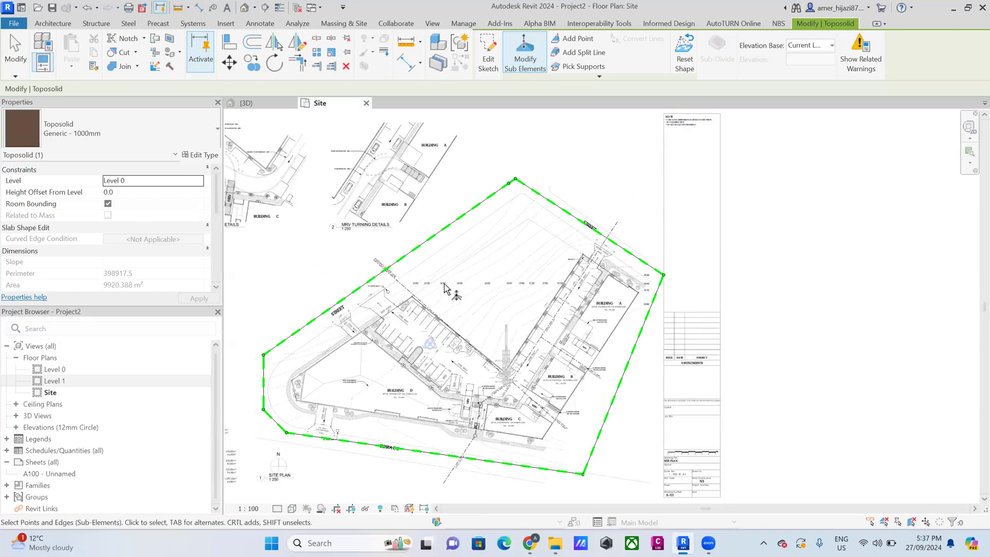
pyautogui.scroll(1, 454, 289)
pyautogui.scroll(1, 401, 316)
pyautogui.scroll(1, 407, 326)
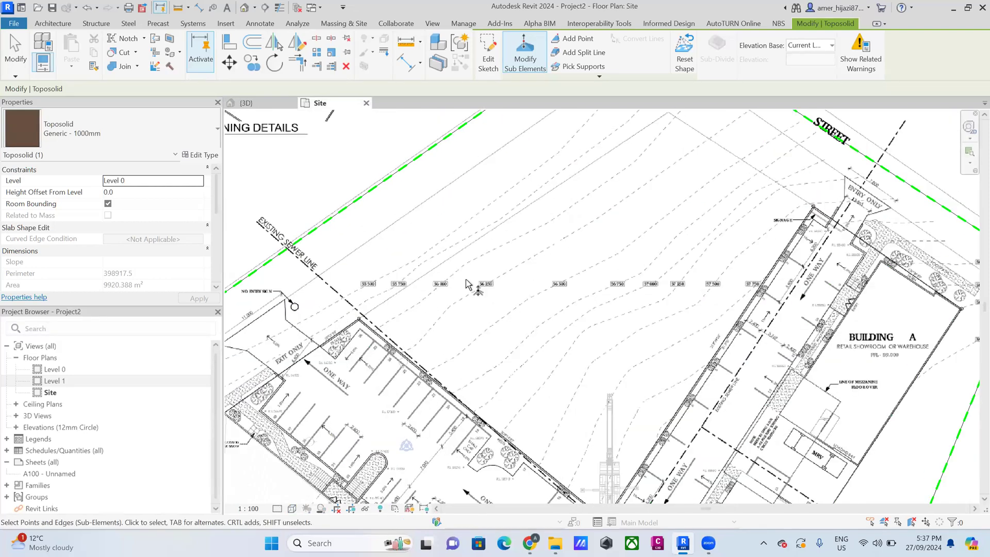
pyautogui.press('z')
pyautogui.press('f')
pyautogui.click(681, 60)
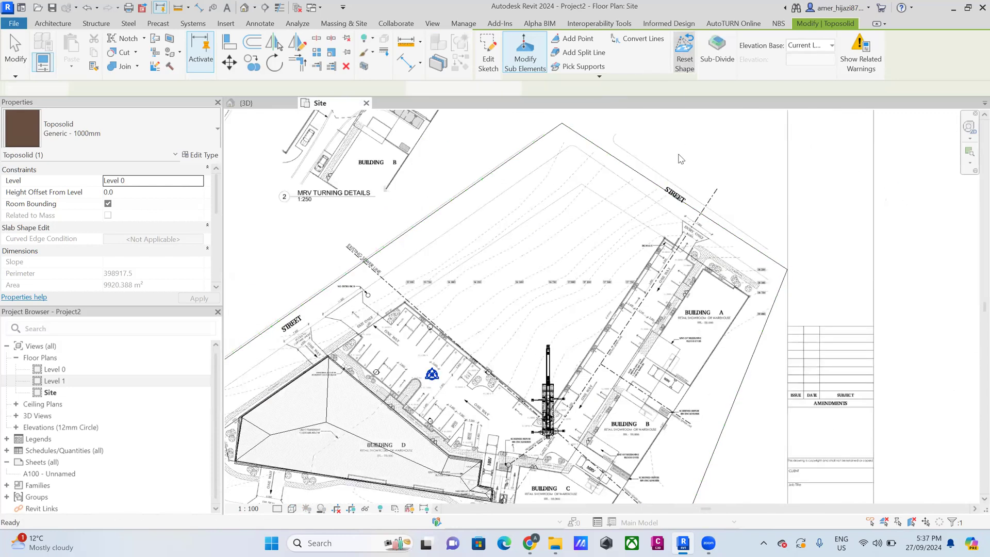
pyautogui.click(536, 49)
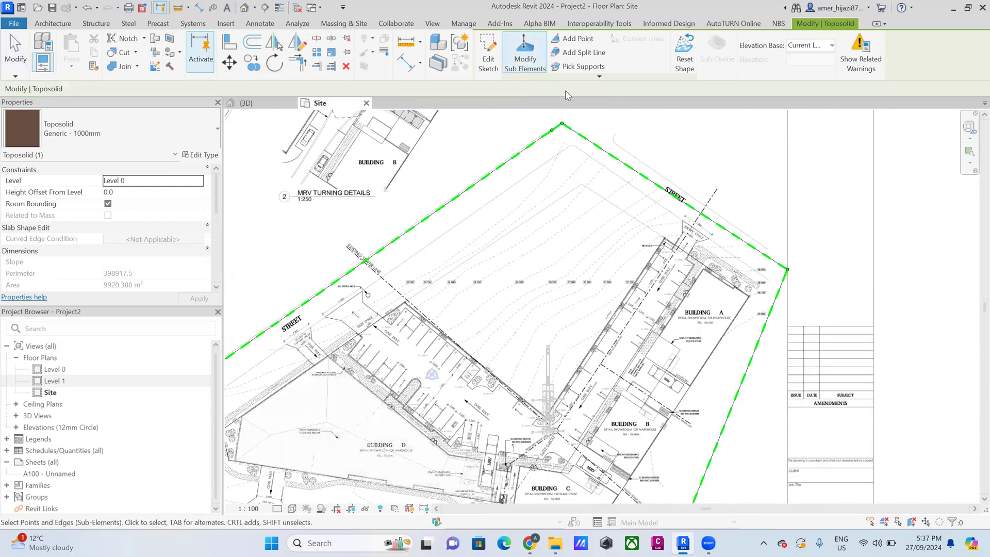
# Add seven shape points to the toposolid along the 55 750 contour line, from its label up towards the street
pyautogui.click(580, 39)
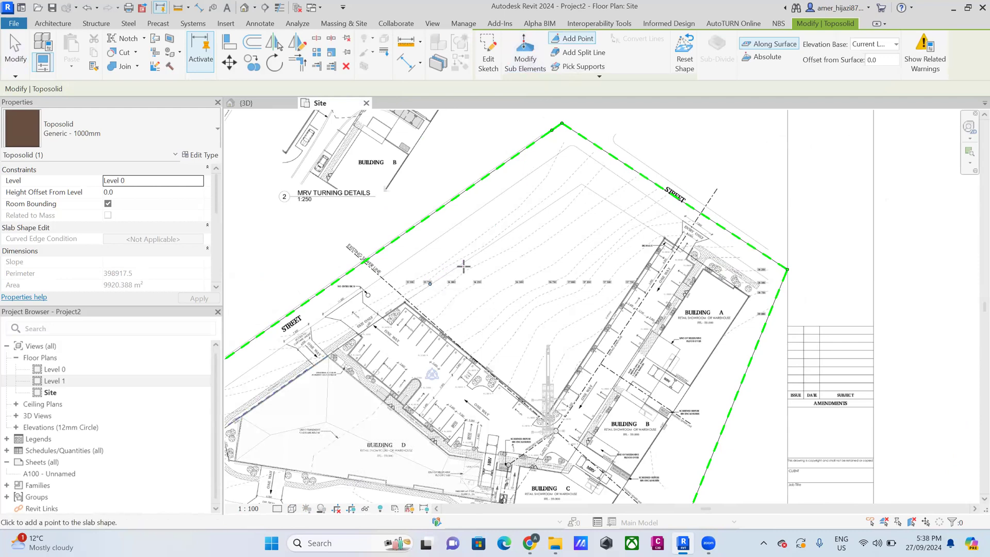
pyautogui.scroll(2, 467, 258)
pyautogui.scroll(1, 471, 247)
pyautogui.click(471, 247)
pyautogui.click(547, 198)
pyautogui.click(612, 152)
pyautogui.click(640, 122)
pyautogui.keyDown('ctrl'); pyautogui.scroll(3, 634, 214); pyautogui.keyUp('ctrl')
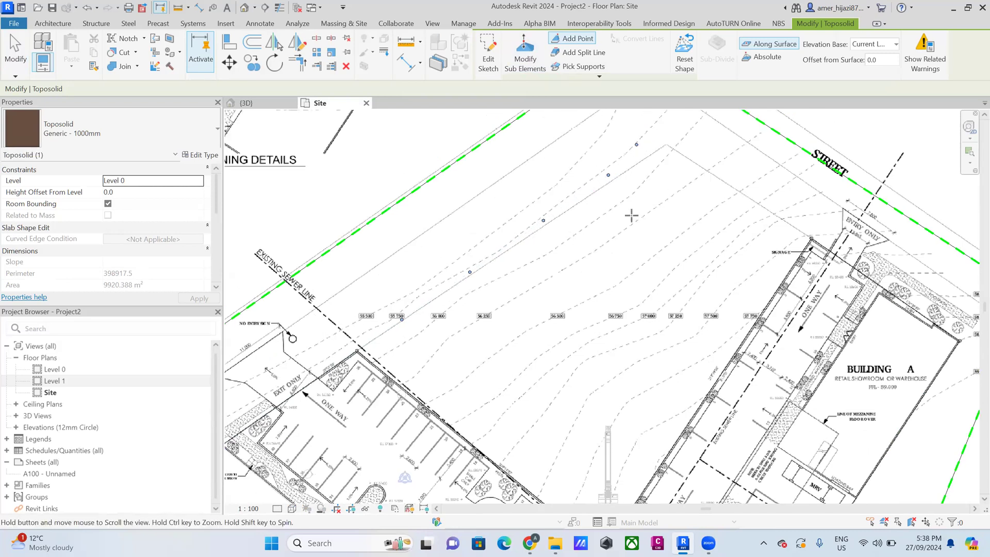
pyautogui.click(672, 146)
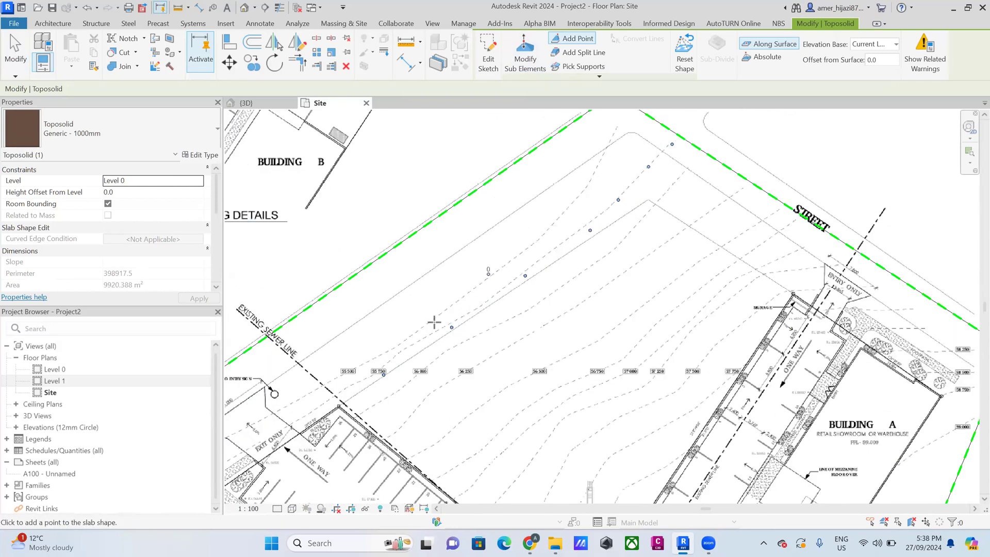
pyautogui.press('Escape')
pyautogui.press('Escape')
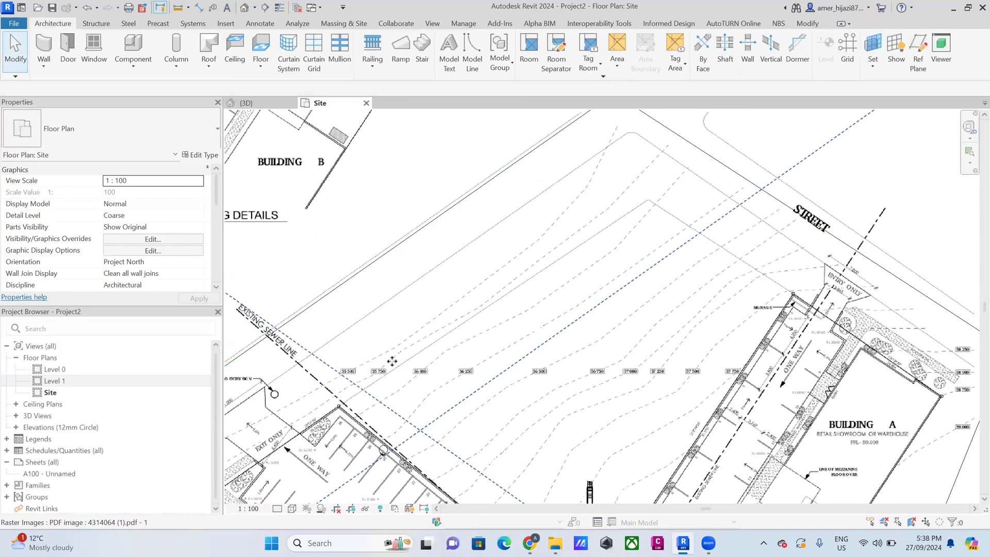
pyautogui.click(392, 364)
pyautogui.click(280, 106)
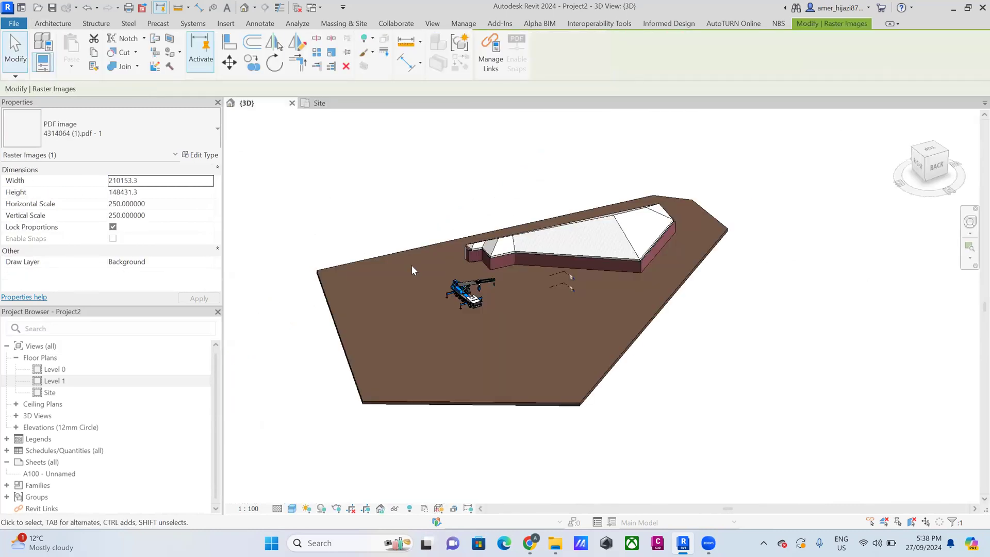
pyautogui.click(319, 103)
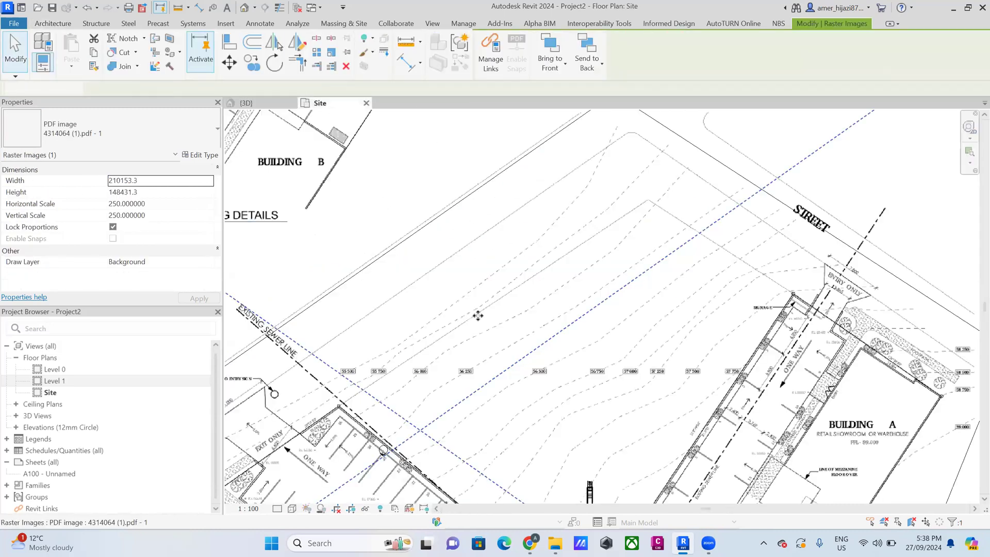
pyautogui.press('Escape')
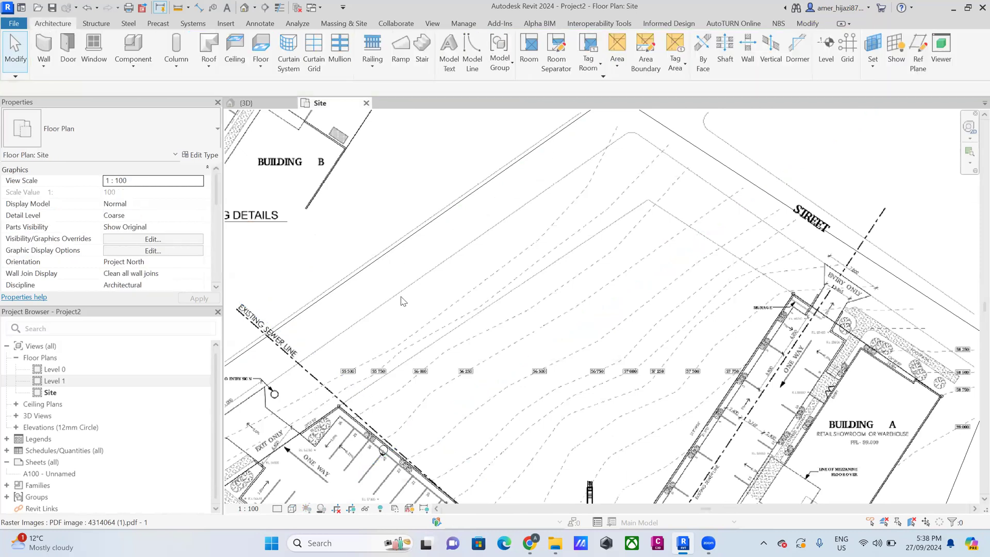
# Edit the toposolid's sub-elements and set the elevation of the point beside the 55 750 contour label to 2000
pyautogui.scroll(-3, 394, 272)
pyautogui.click(393, 272)
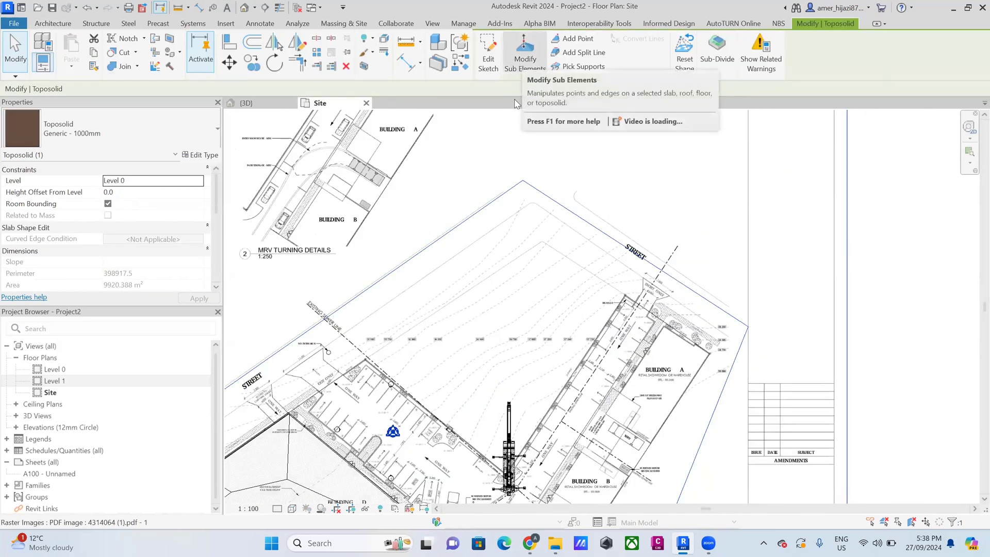
pyautogui.click(522, 59)
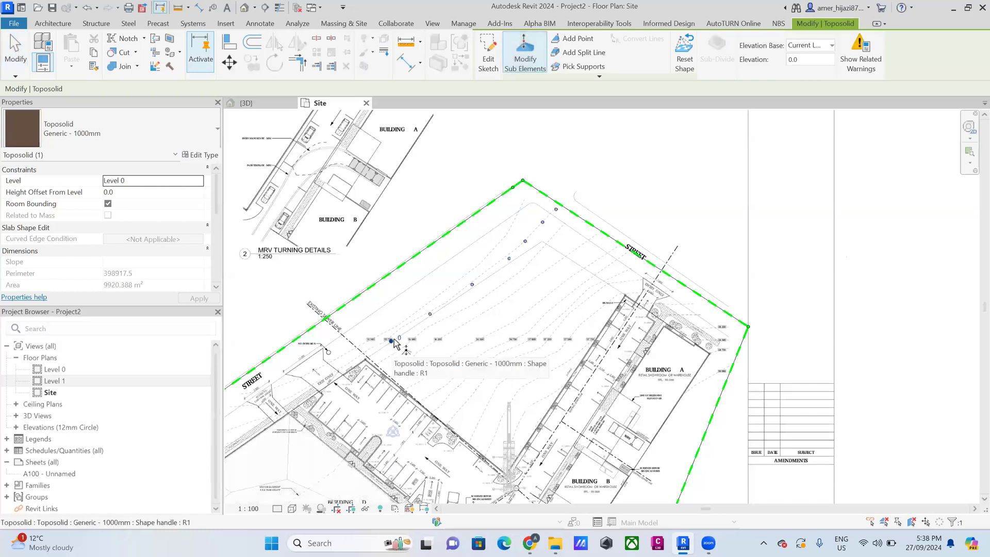
pyautogui.click(400, 338)
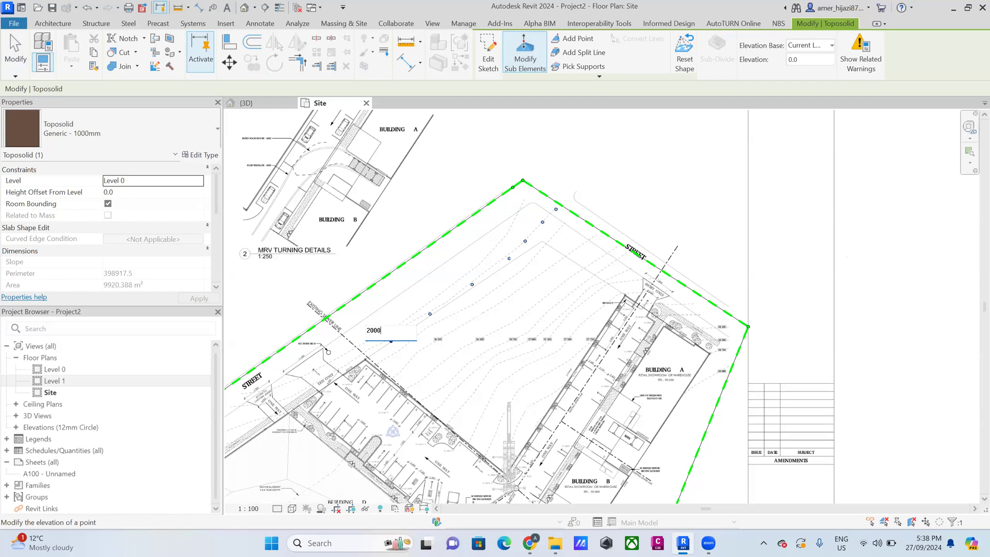
pyautogui.click(417, 360)
# Set the following points along the same contour towards the street to an elevation of 2000 and finish the shape editing
pyautogui.click(431, 314)
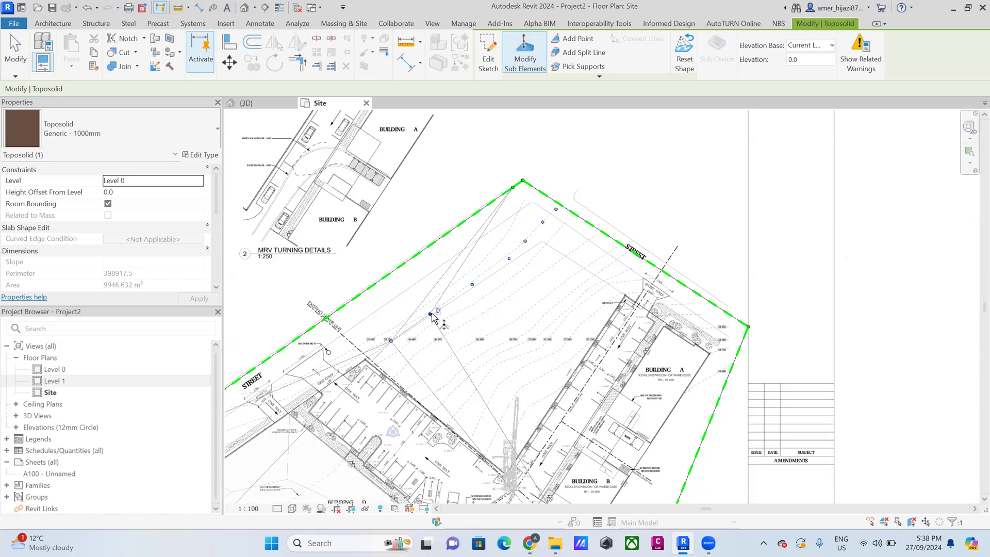
pyautogui.click(437, 311)
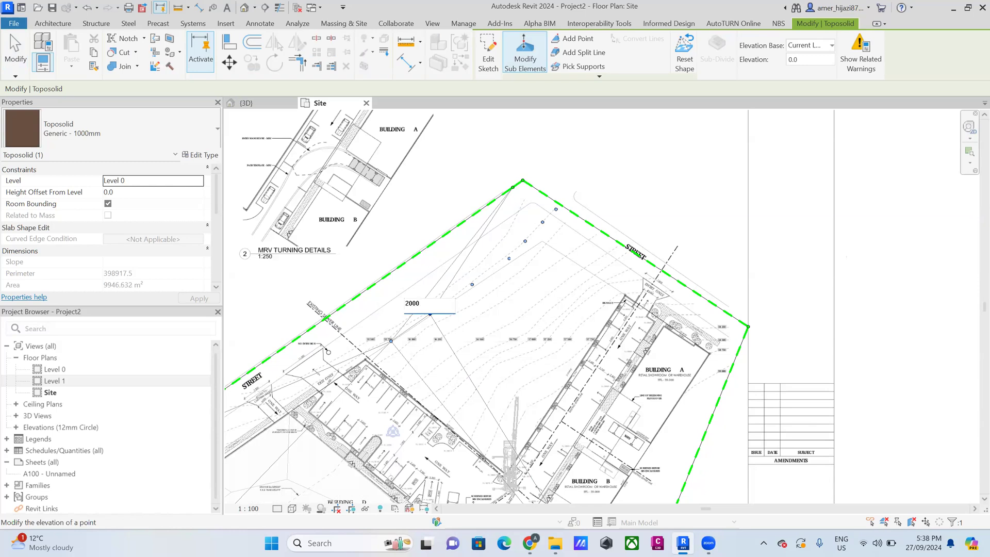
pyautogui.press('Return')
pyautogui.click(510, 261)
pyautogui.click(516, 255)
pyautogui.write('2000')
pyautogui.press('Return')
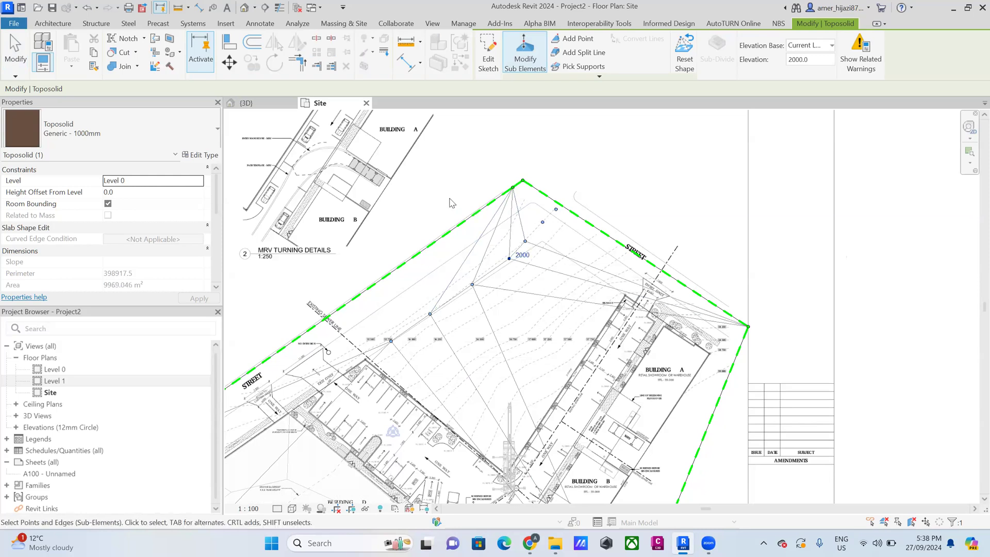
pyautogui.press('Escape')
# Examine the toposolid's raised terrain in 3D from the sides of the crane and Building D
pyautogui.click(246, 103)
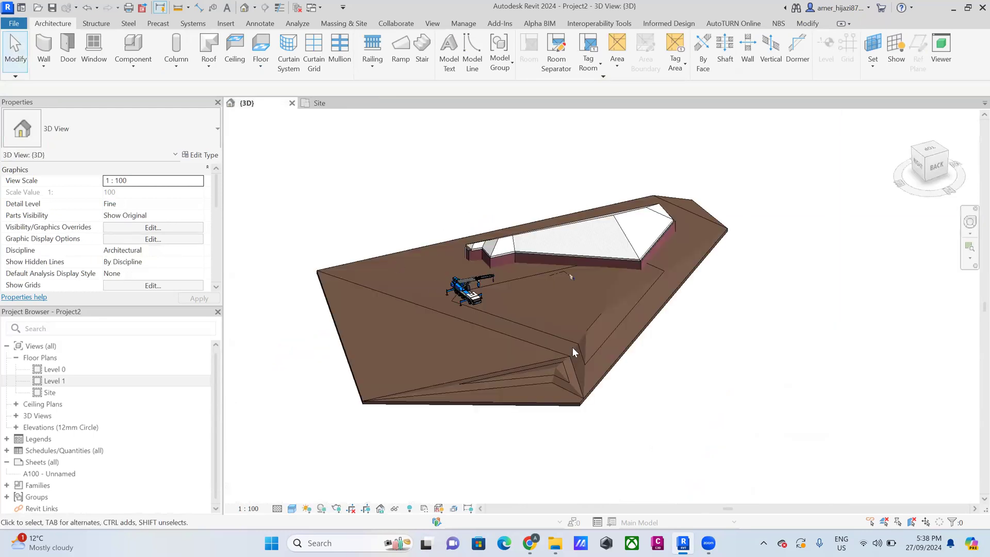
pyautogui.keyDown('shift'); pyautogui.moveTo(589, 354); pyautogui.dragTo(515, 407, button='middle'); pyautogui.keyUp('shift')
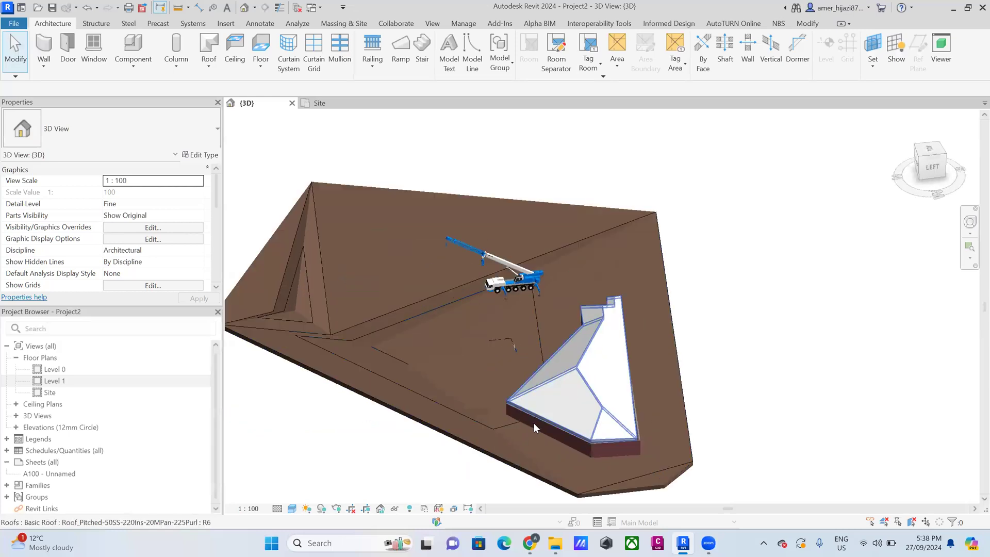
pyautogui.keyDown('shift'); pyautogui.moveTo(522, 394); pyautogui.dragTo(442, 331, button='middle'); pyautogui.keyUp('shift')
pyautogui.keyDown('shift'); pyautogui.moveTo(438, 389); pyautogui.dragTo(369, 334, button='middle'); pyautogui.keyUp('shift')
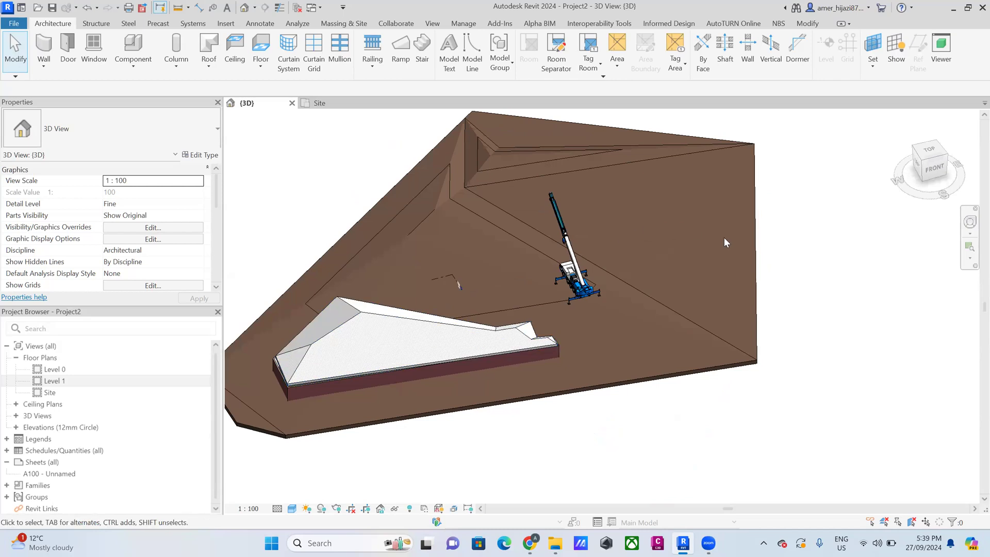
pyautogui.scroll(-2, 524, 258)
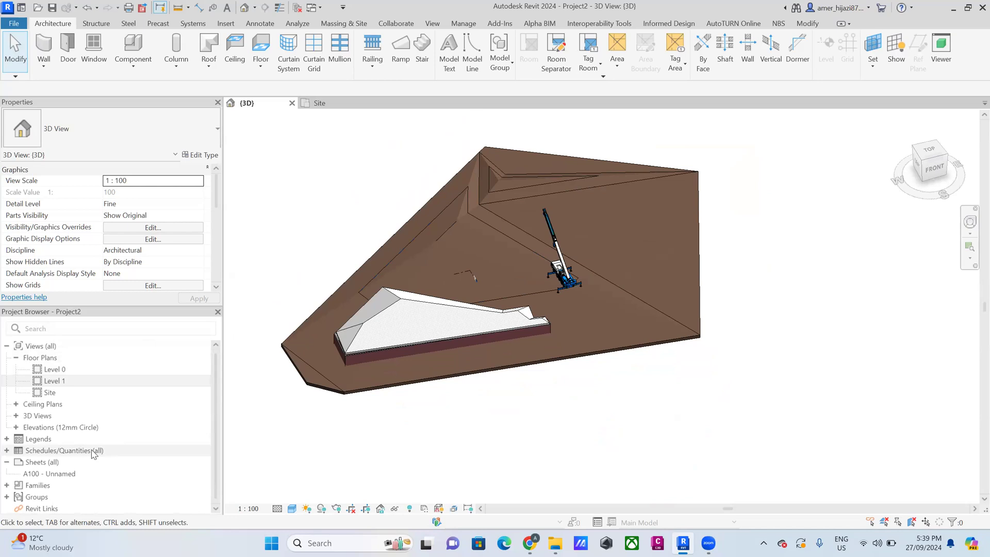
# Create a new building component schedule for the Walls category in the New Construction phase
pyautogui.rightClick(94, 452)
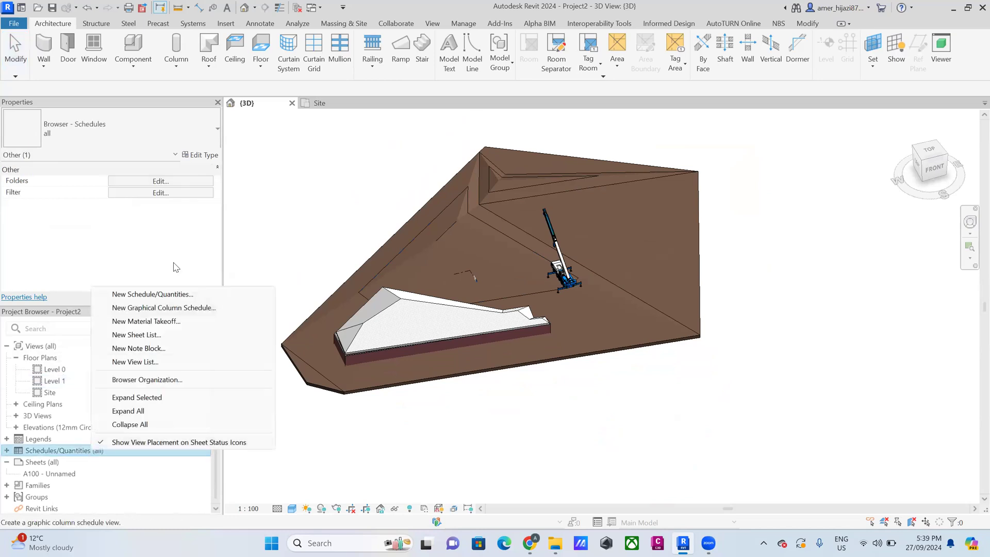
pyautogui.click(153, 295)
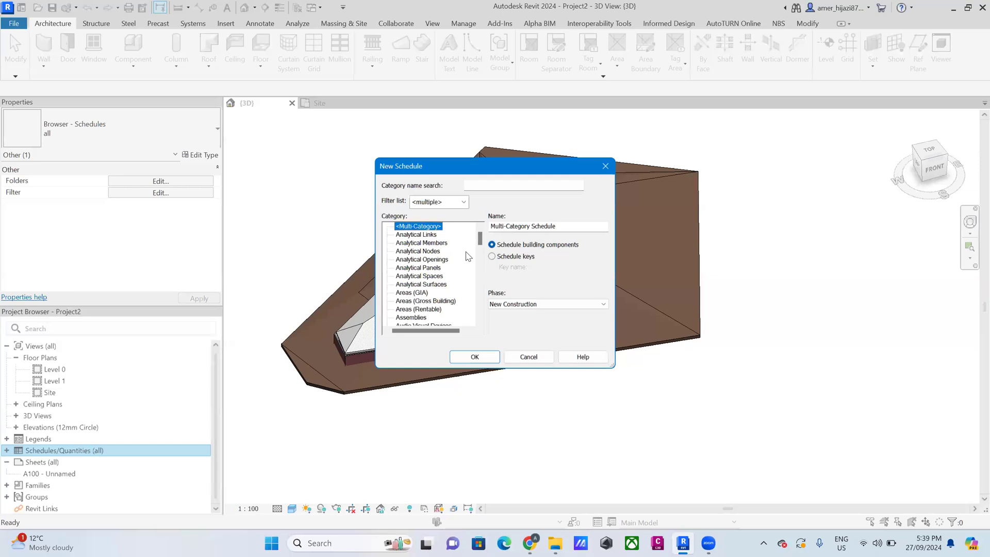
pyautogui.click(454, 201)
pyautogui.click(454, 203)
pyautogui.scroll(-7, 469, 320)
pyautogui.scroll(-7, 470, 320)
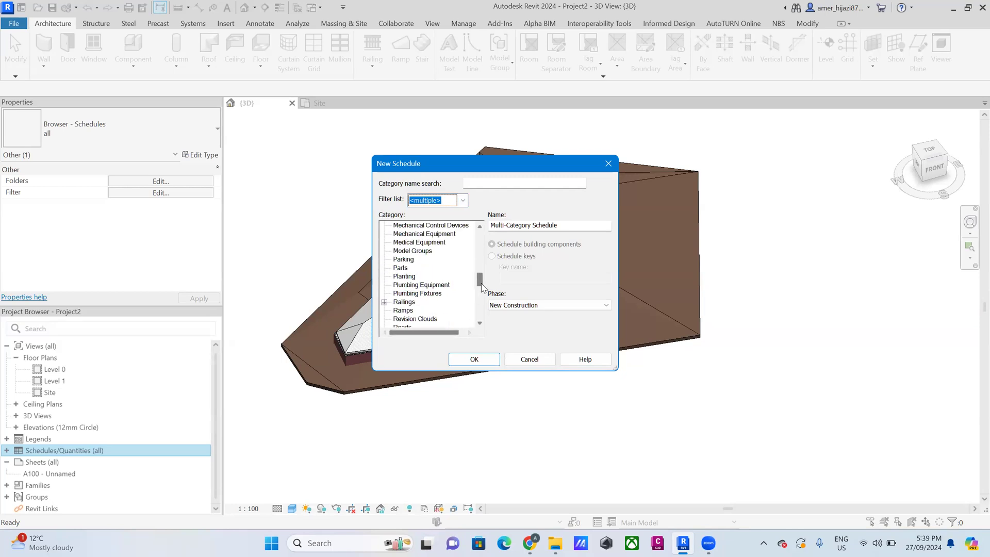
pyautogui.scroll(-8, 480, 302)
pyautogui.click(406, 318)
pyautogui.click(474, 360)
# Add the Area, Cost, Volume and Manufacturer fields to the wall schedule
pyautogui.click(358, 205)
pyautogui.click(372, 210)
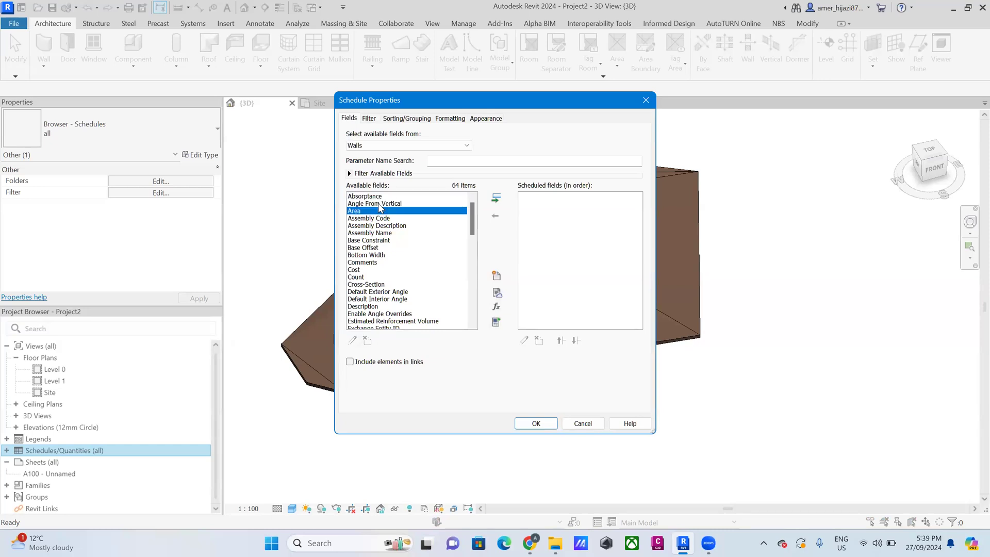
pyautogui.click(496, 198)
pyautogui.click(357, 263)
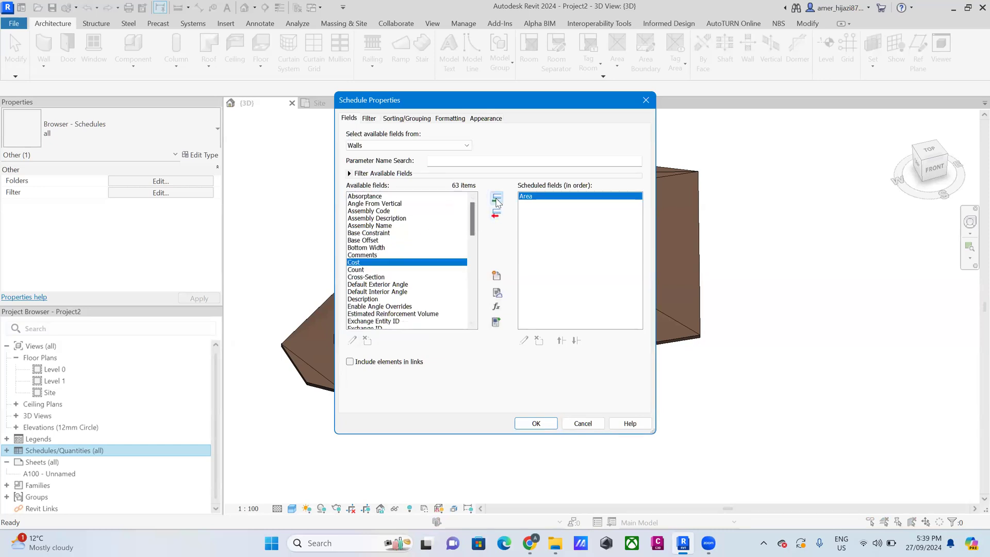
pyautogui.click(496, 198)
pyautogui.click(367, 307)
pyautogui.press('v')
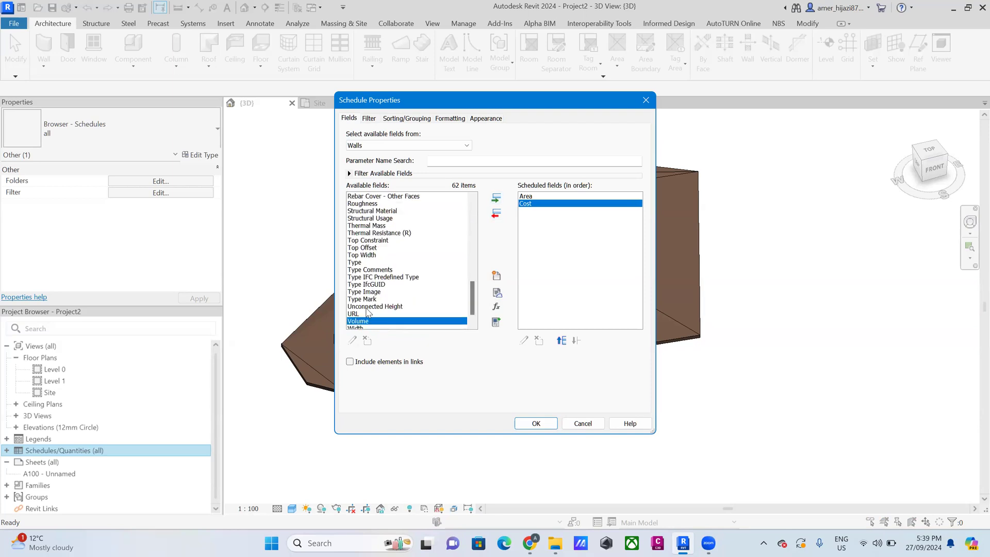
pyautogui.click(497, 199)
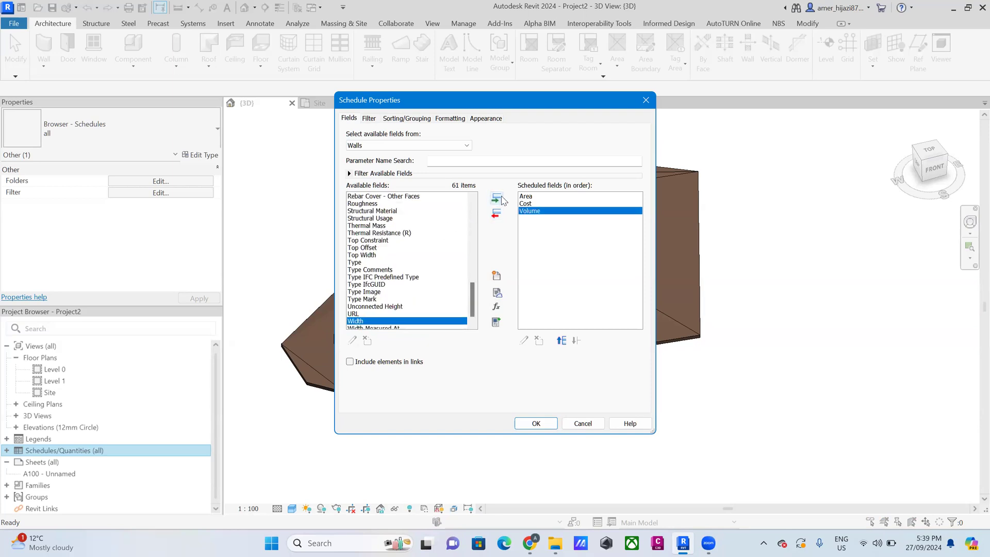
pyautogui.click(369, 248)
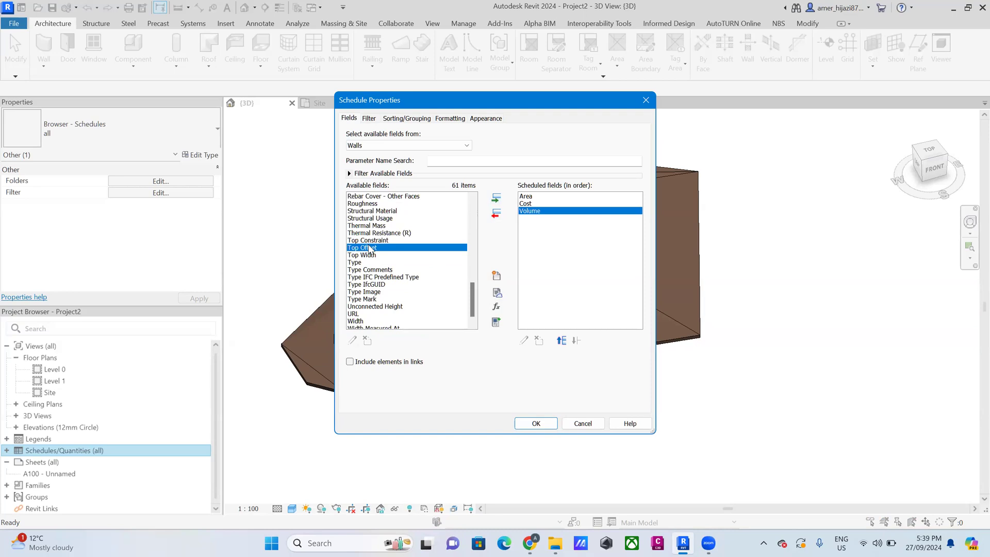
pyautogui.press('m')
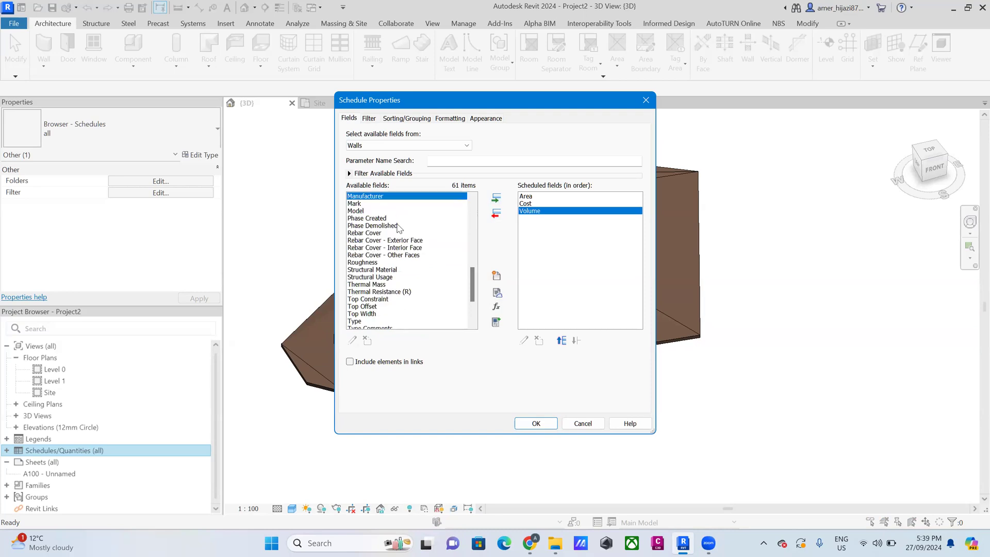
pyautogui.click(496, 198)
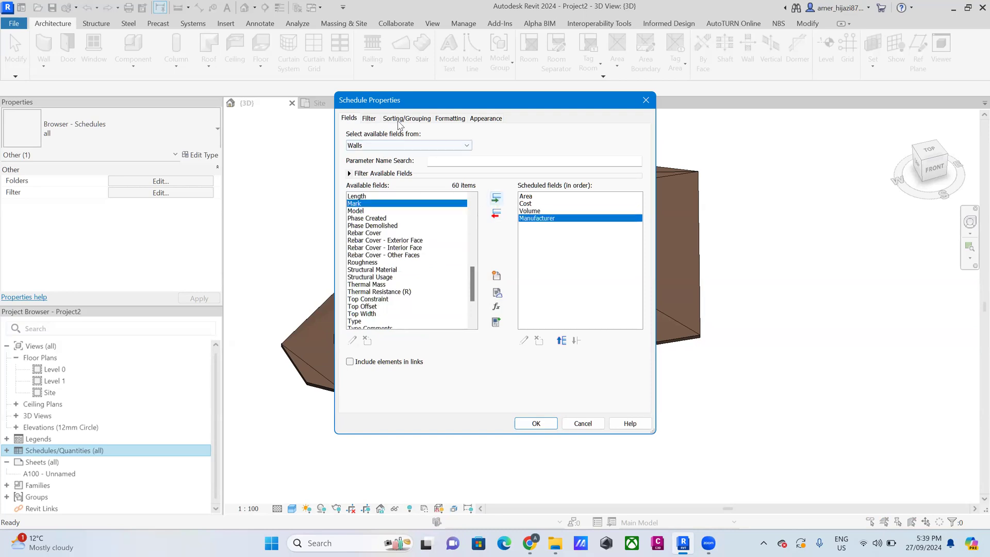
# Enable grand totals for the wall schedule and set them to show totals only
pyautogui.click(400, 122)
pyautogui.click(380, 274)
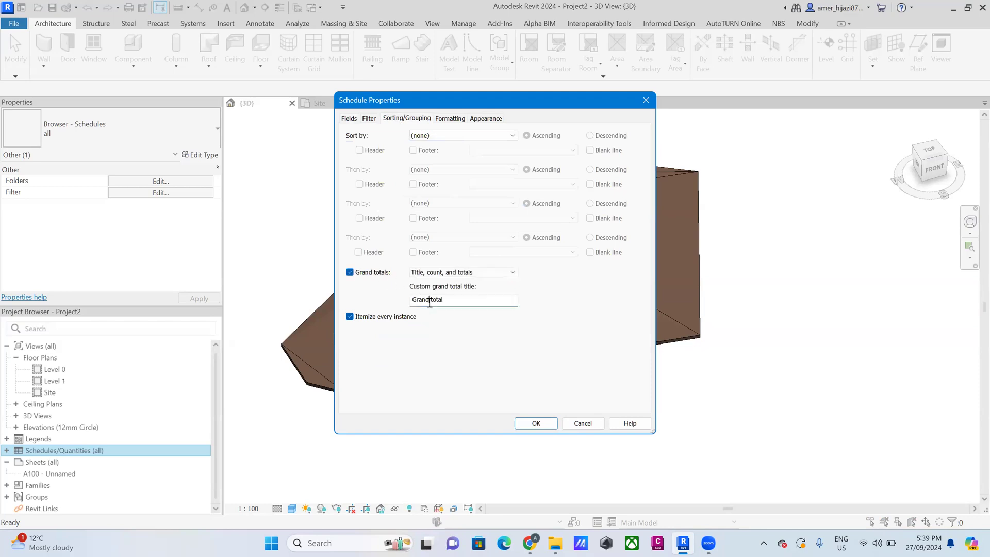
pyautogui.click(441, 272)
pyautogui.click(428, 302)
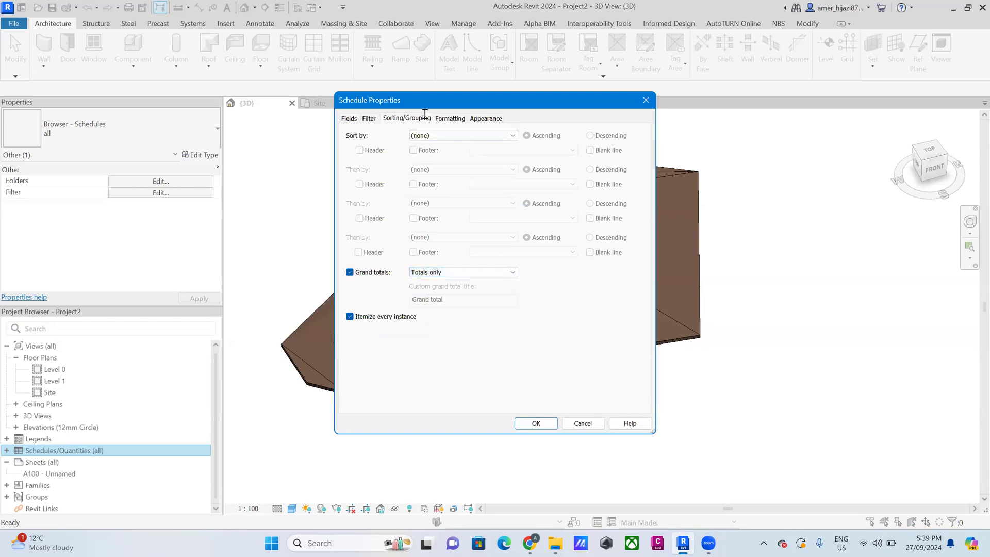
# Format the Area, Cost and Volume fields to calculate totals and generate the wall schedule
pyautogui.click(450, 118)
pyautogui.click(531, 308)
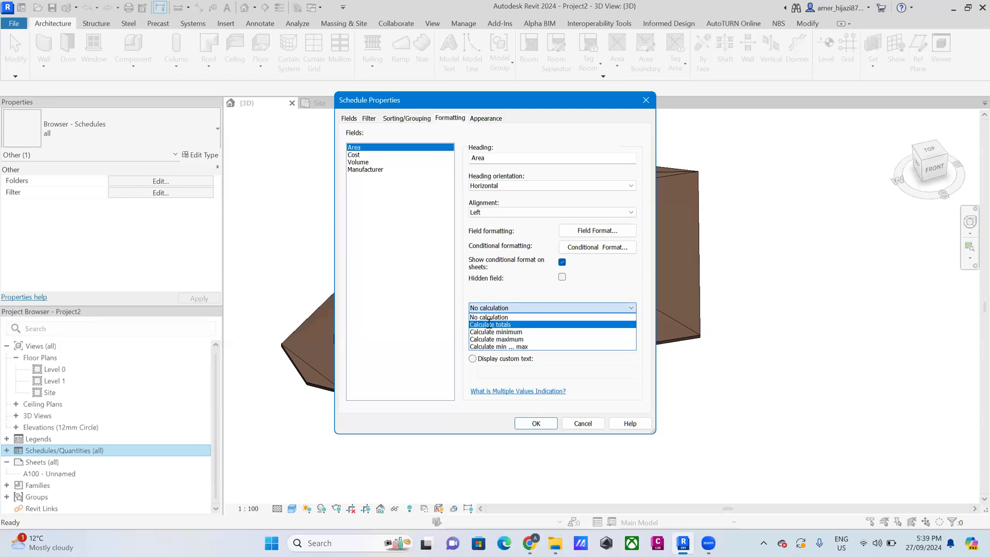
pyautogui.click(488, 318)
pyautogui.click(385, 154)
pyautogui.click(477, 308)
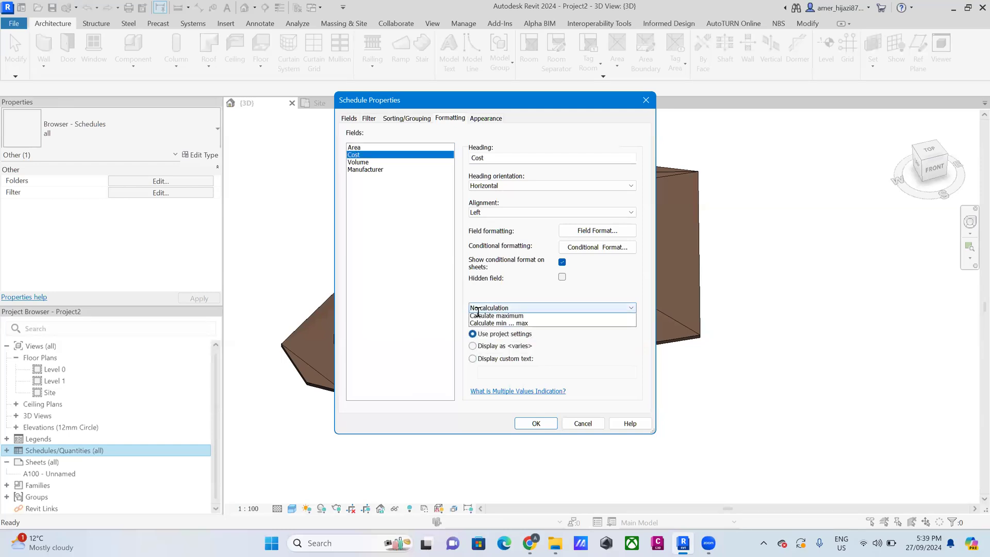
pyautogui.click(495, 323)
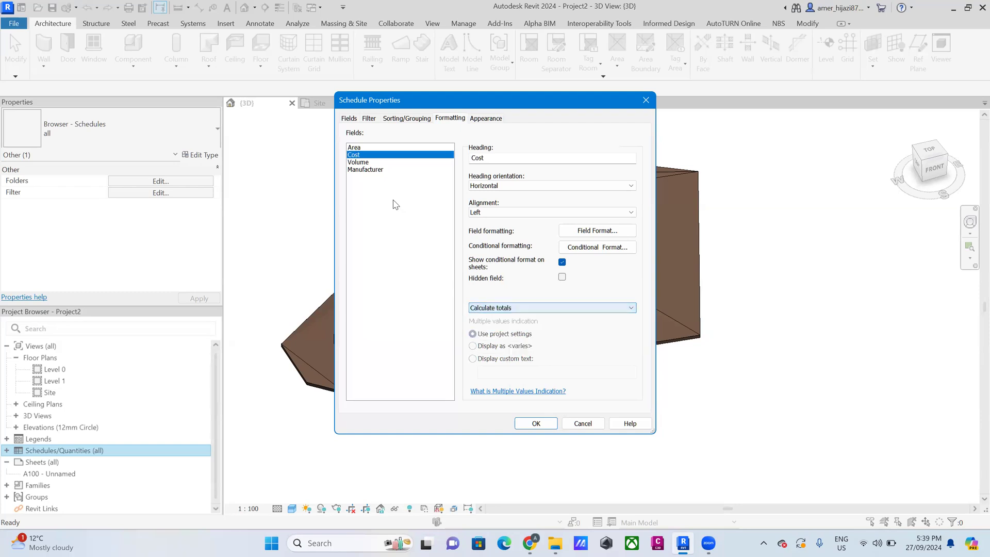
pyautogui.click(356, 162)
pyautogui.click(474, 308)
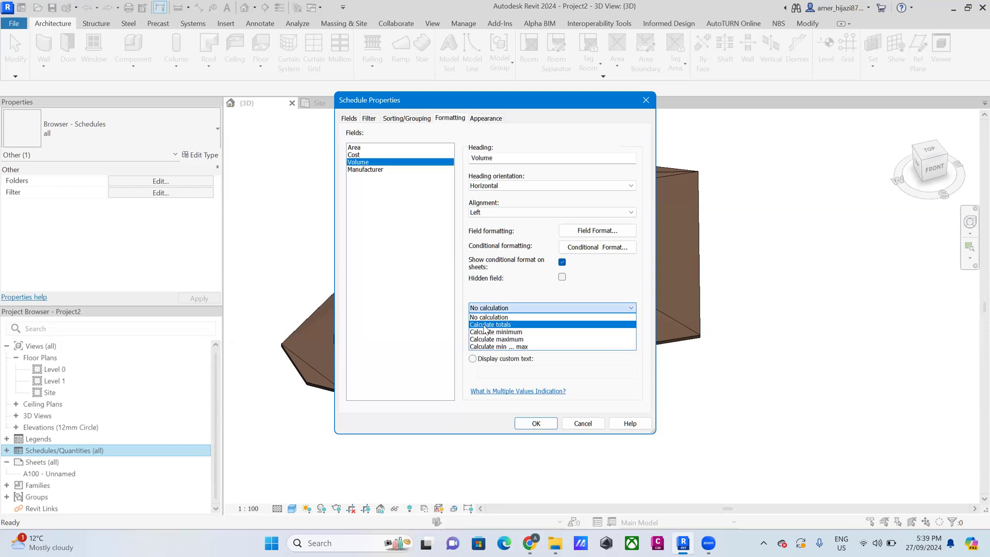
pyautogui.click(489, 318)
pyautogui.click(365, 169)
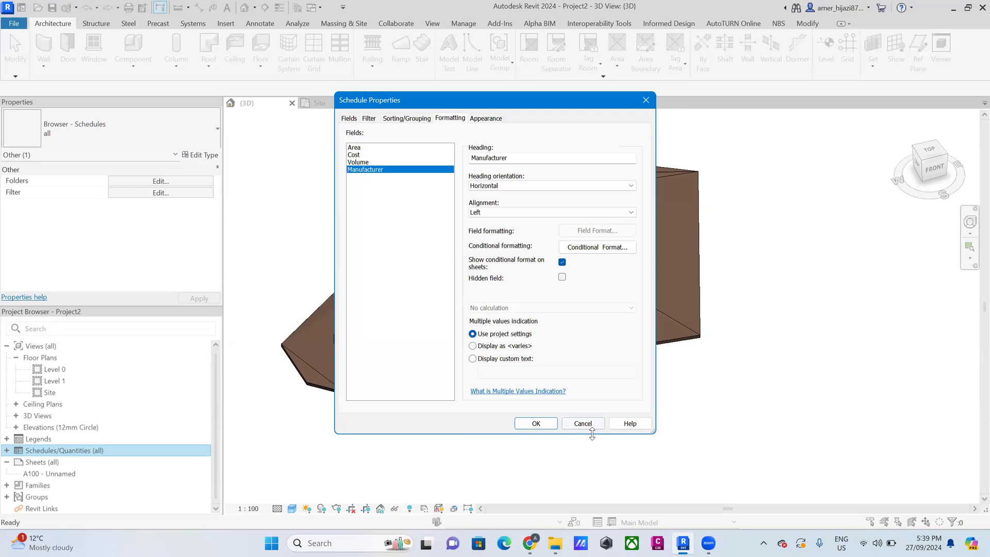
pyautogui.click(536, 423)
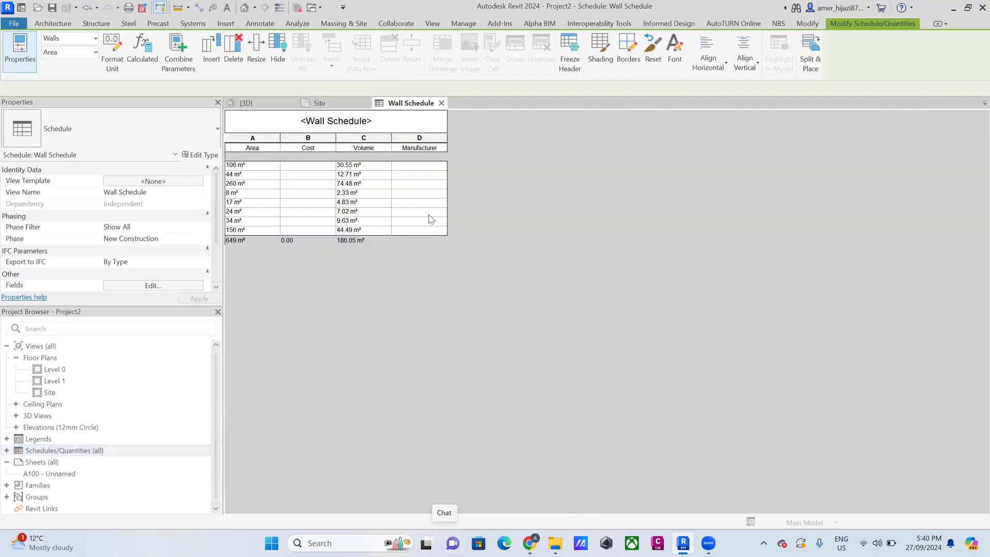
# Enter W as the manufacturer in the first wall row and apply it to the wall type
pyautogui.click(413, 166)
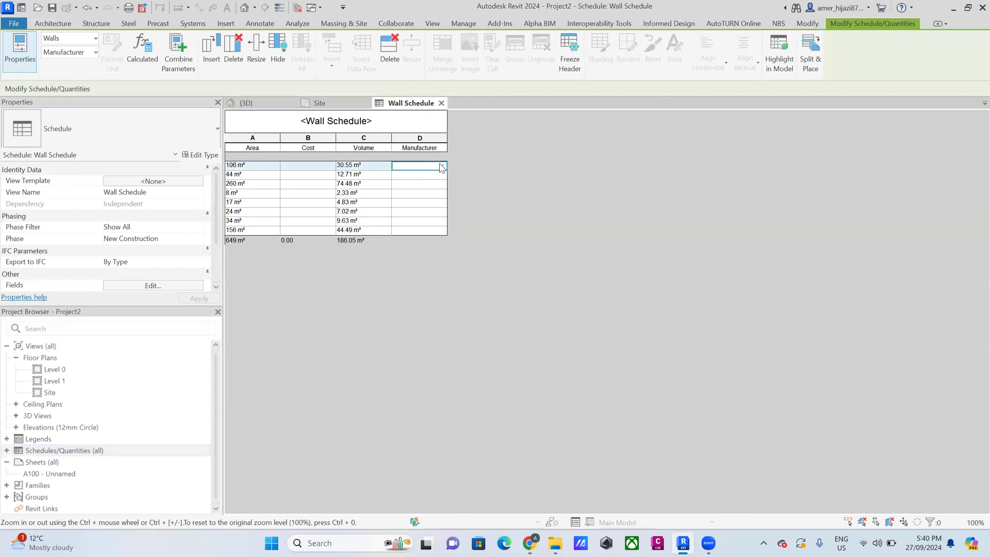
pyautogui.write('W')
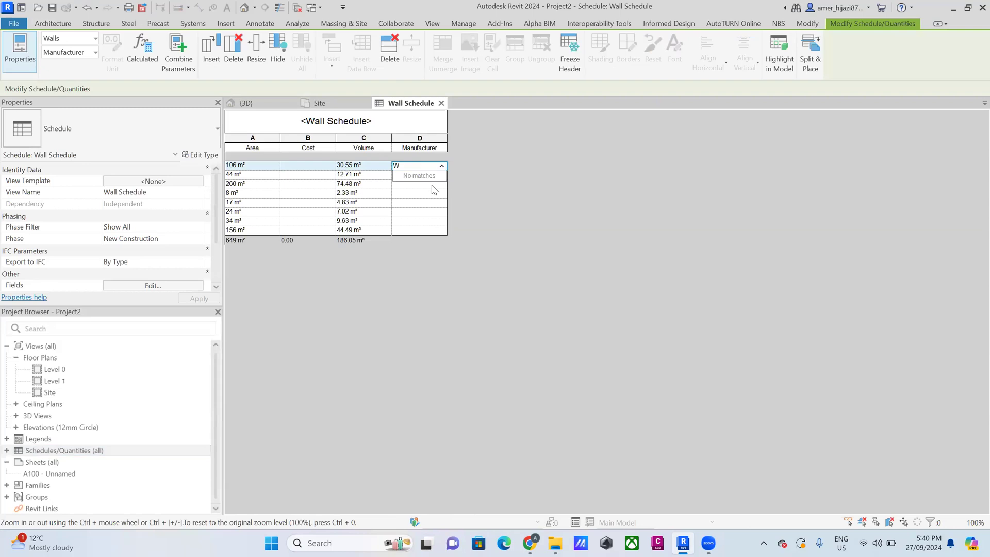
pyautogui.press('Return')
pyautogui.click(521, 291)
pyautogui.moveTo(418, 184); pyautogui.dragTo(314, 167)
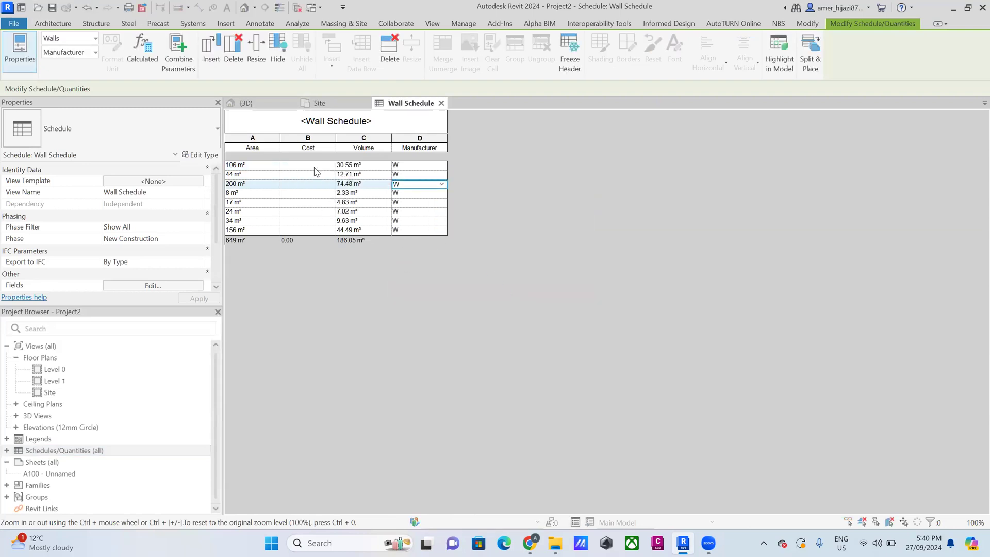
# Set the Cost of wall type Wall-Ext_102Bwk-75Ins-100LBlk-12P to 90 in its type properties and return to the wall schedule
pyautogui.click(314, 167)
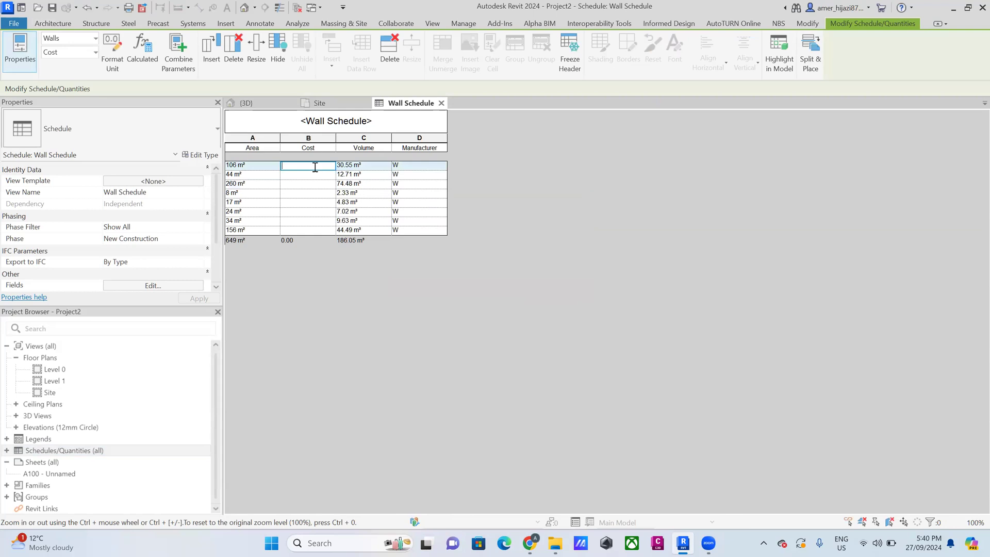
pyautogui.click(245, 102)
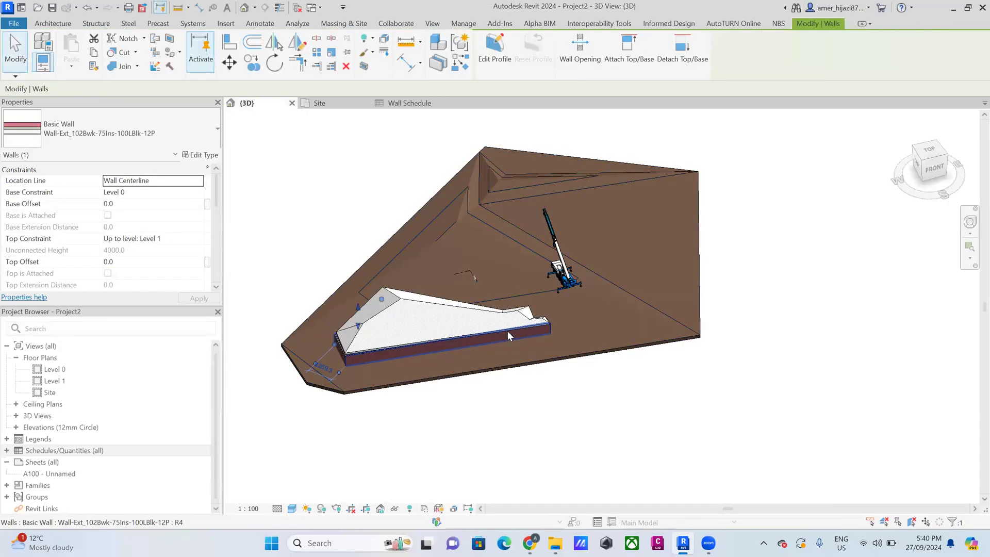
pyautogui.click(197, 157)
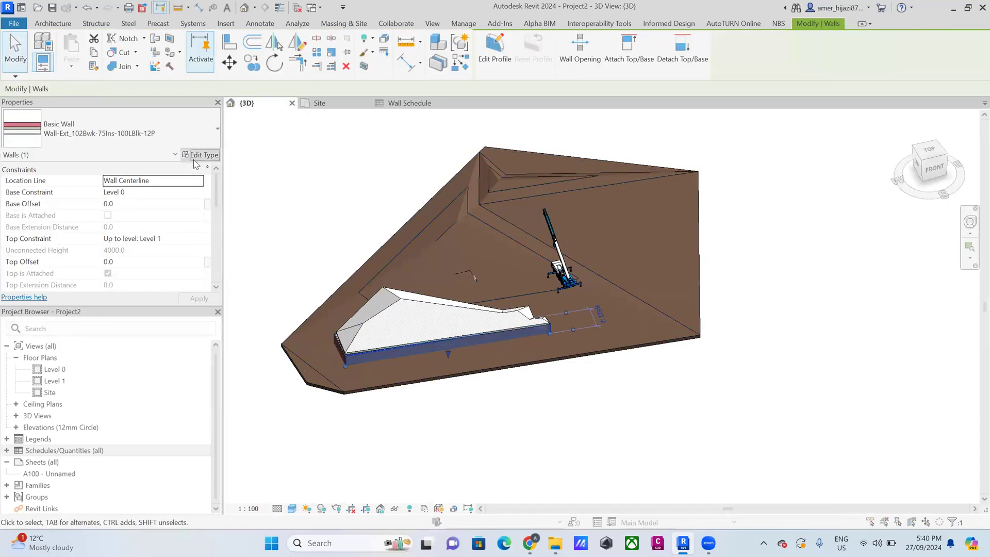
pyautogui.scroll(-4, 386, 245)
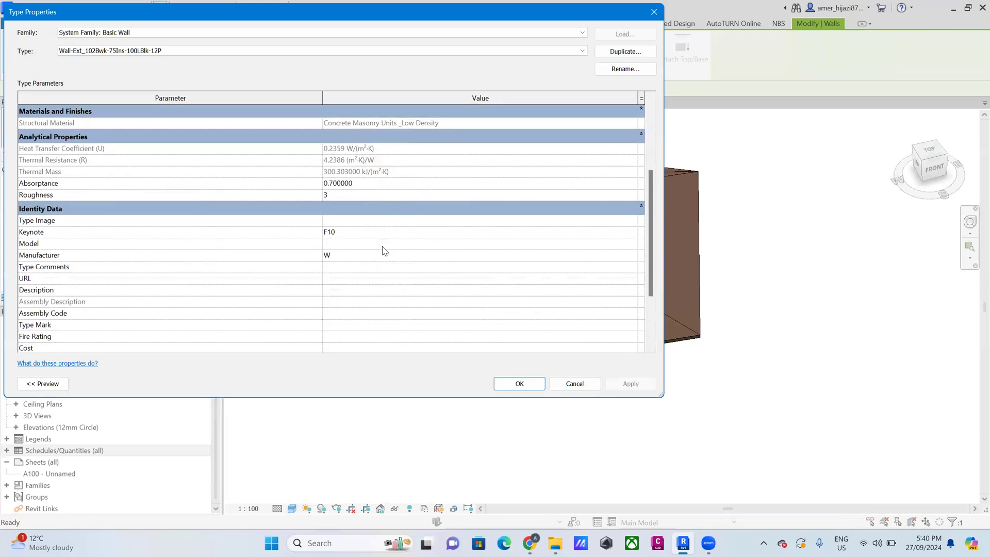
pyautogui.scroll(-1, 361, 248)
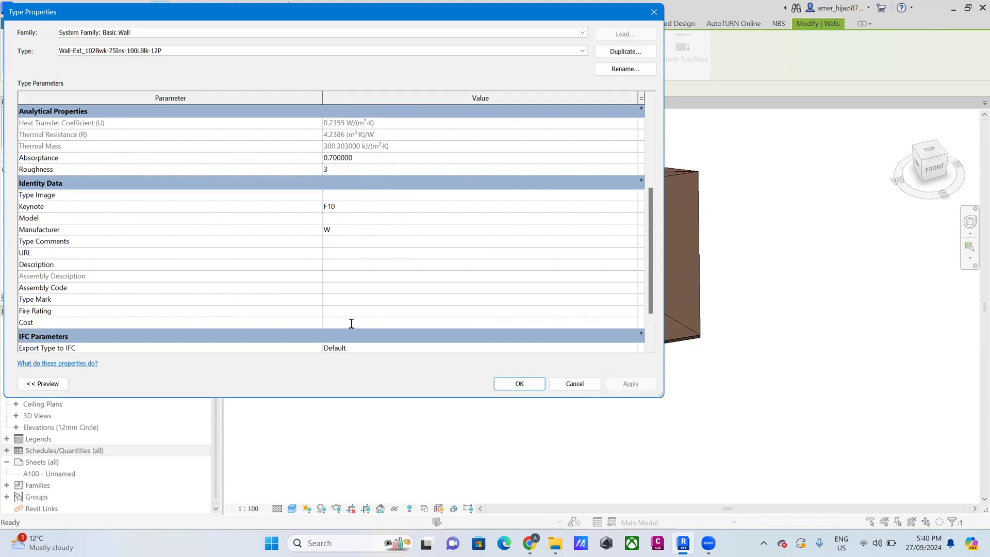
pyautogui.write('90')
pyautogui.click(631, 383)
pyautogui.click(519, 384)
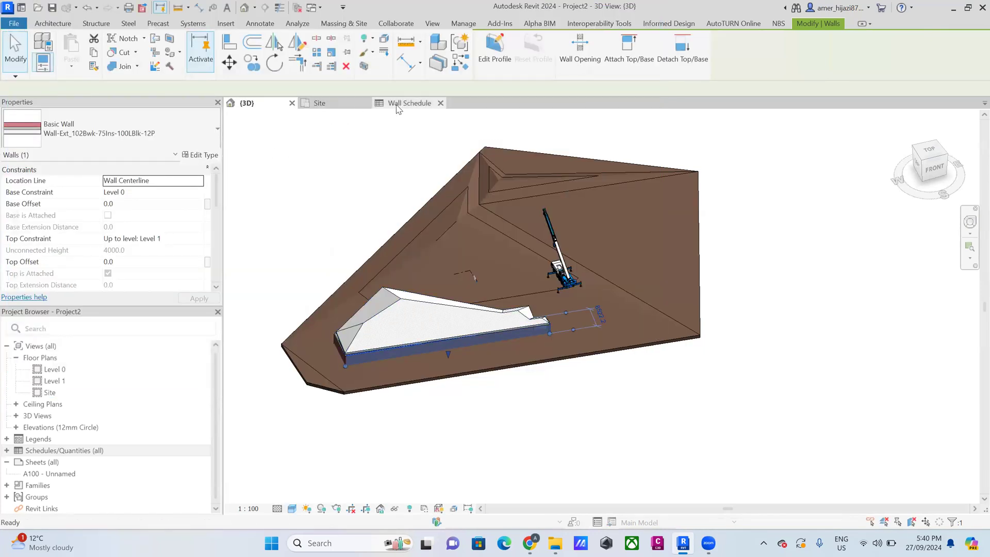
pyautogui.click(397, 105)
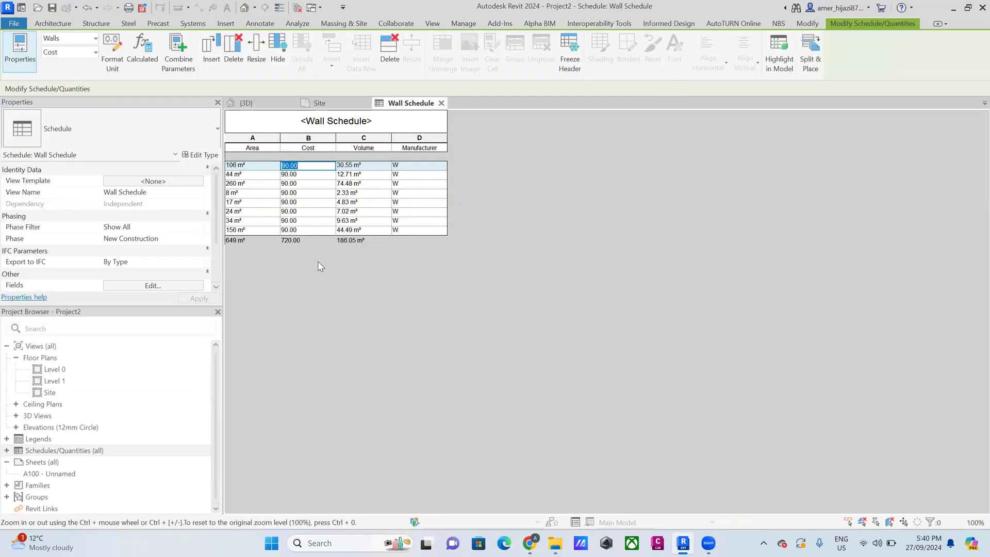
# Return to the 3D view, orient it to the building's rear, and turn on the sun path
pyautogui.click(247, 103)
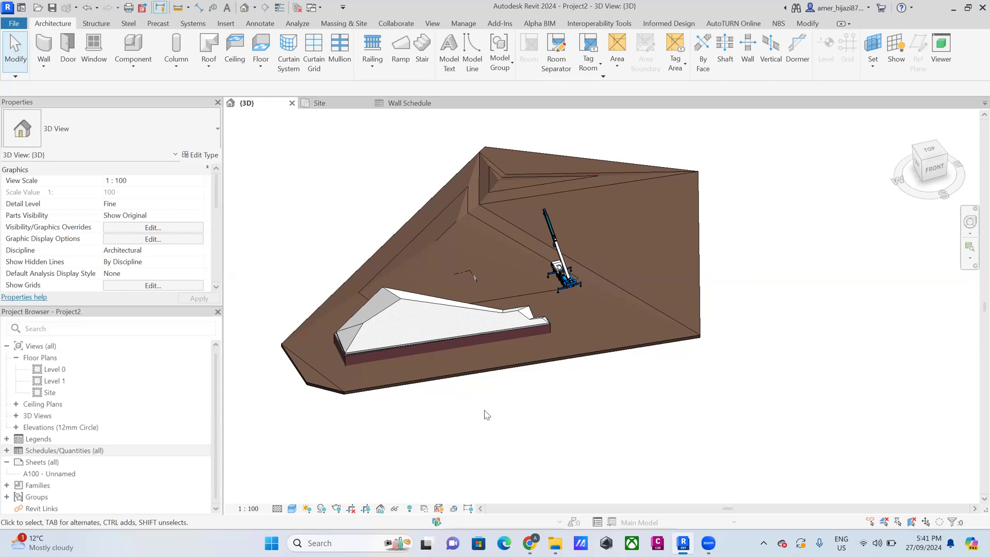
pyautogui.keyDown('shift'); pyautogui.moveTo(543, 392); pyautogui.dragTo(413, 454, button='middle'); pyautogui.keyUp('shift')
pyautogui.scroll(4, 515, 310)
pyautogui.keyDown('shift'); pyautogui.moveTo(310, 307); pyautogui.dragTo(341, 308, button='middle'); pyautogui.keyUp('shift')
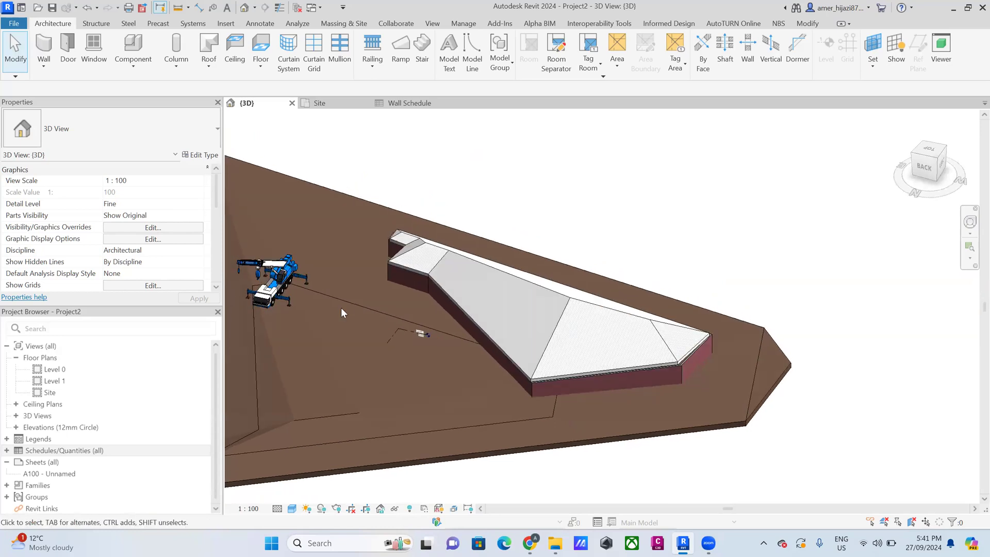
pyautogui.click(309, 510)
pyautogui.click(328, 483)
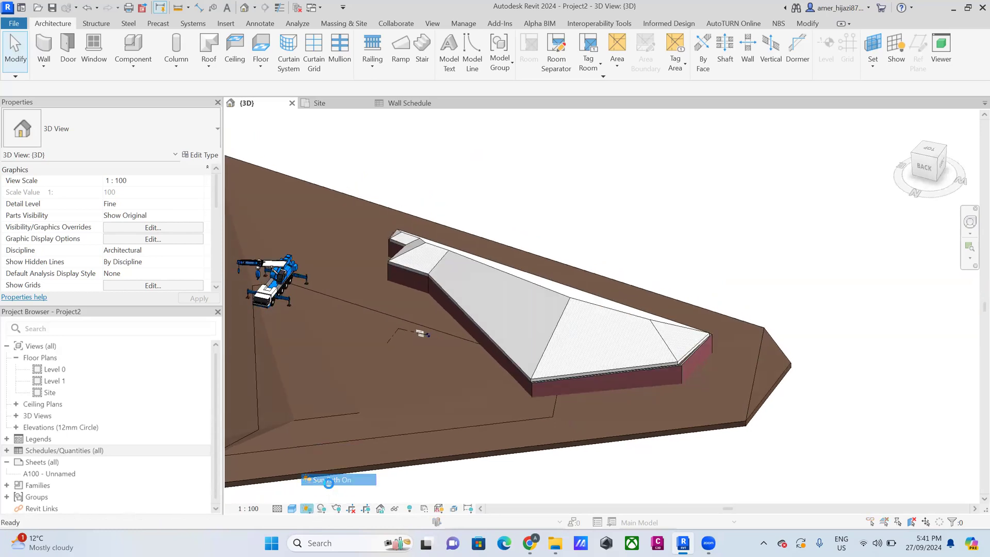
pyautogui.click(499, 246)
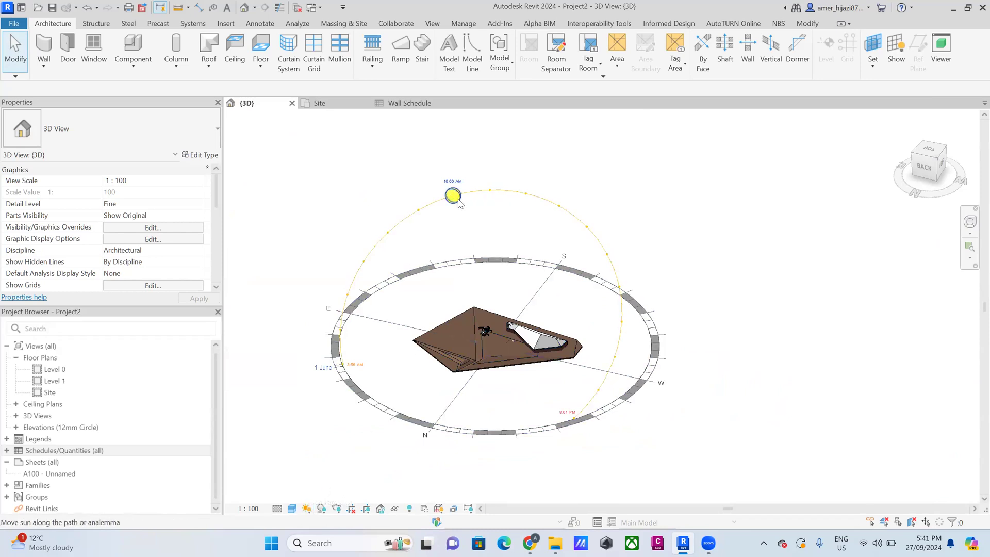
# Try moving the sun along its path and toggling the shadows on the site model
pyautogui.moveTo(459, 201); pyautogui.dragTo(459, 203)
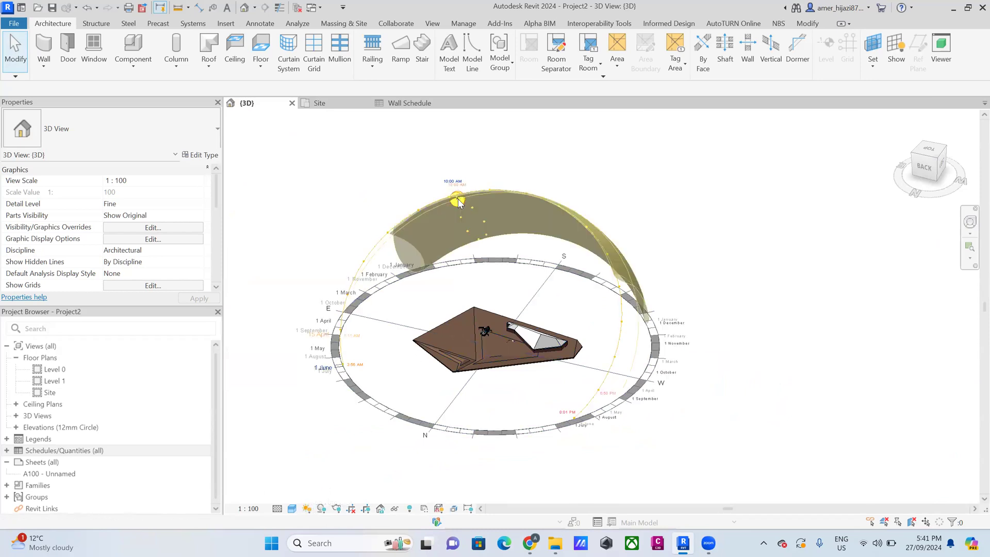
pyautogui.moveTo(459, 202); pyautogui.dragTo(454, 196)
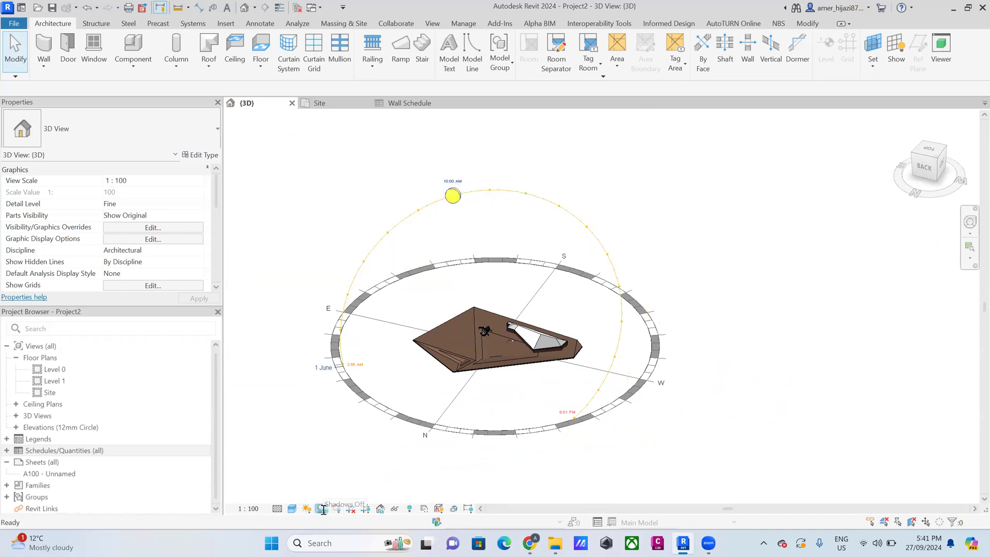
pyautogui.click(477, 363)
pyautogui.scroll(6, 536, 342)
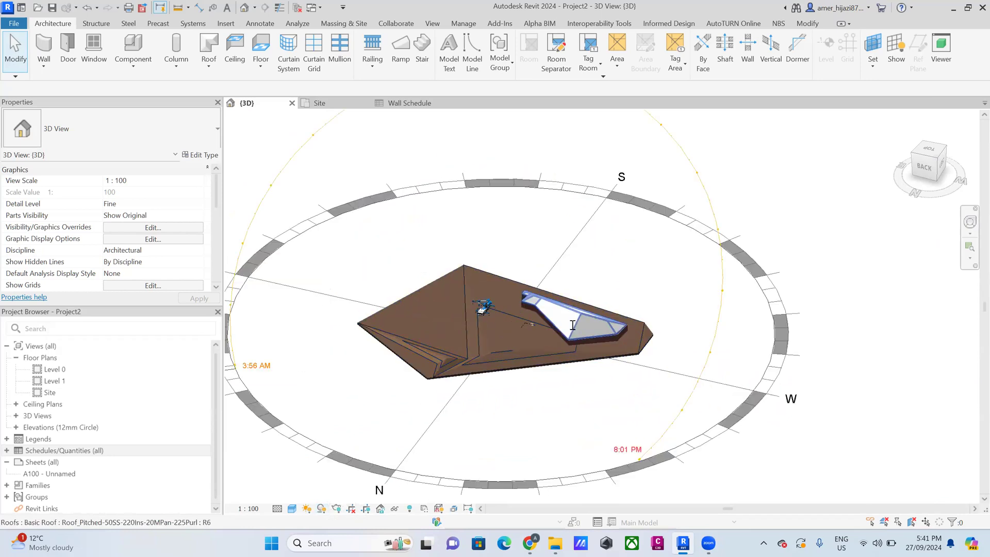
pyautogui.click(326, 512)
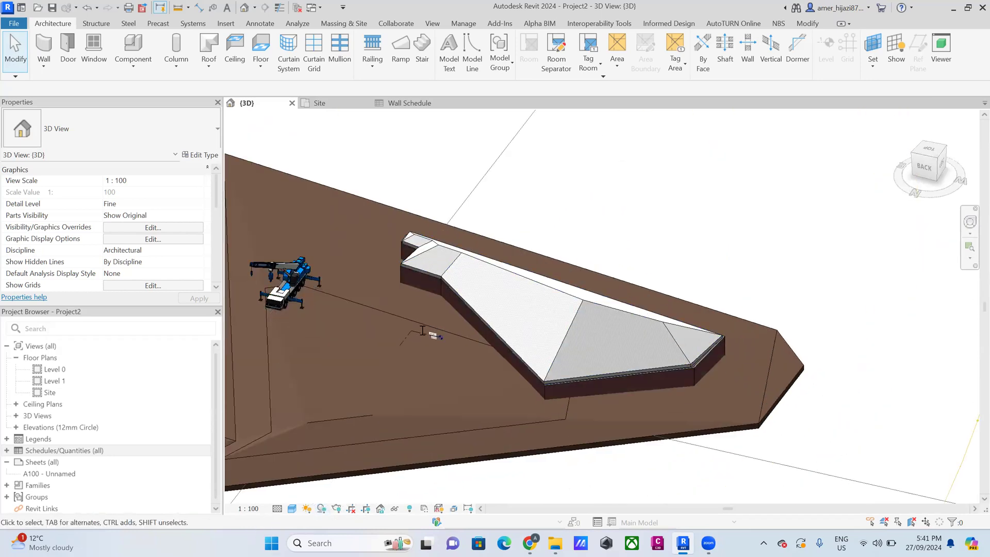
pyautogui.scroll(-8, 431, 323)
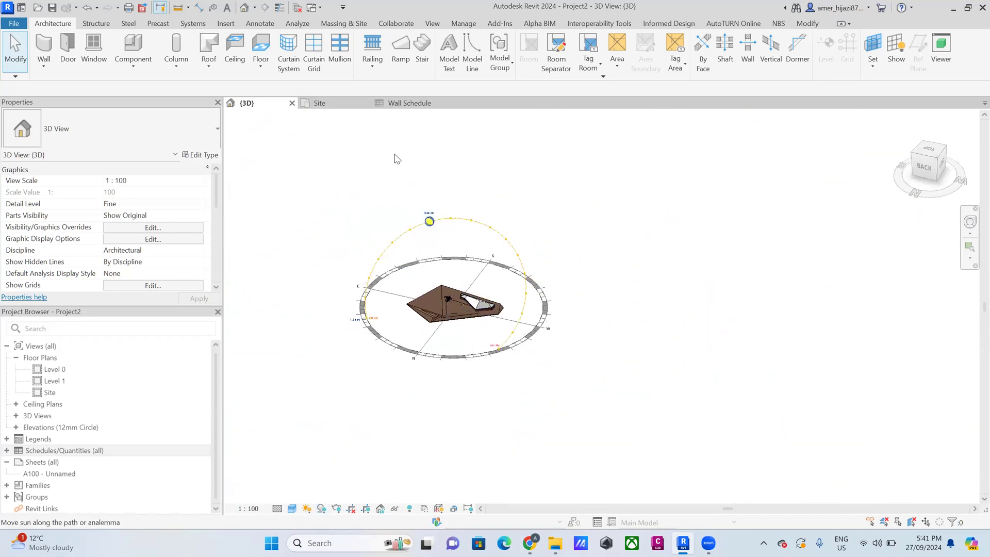
pyautogui.click(464, 24)
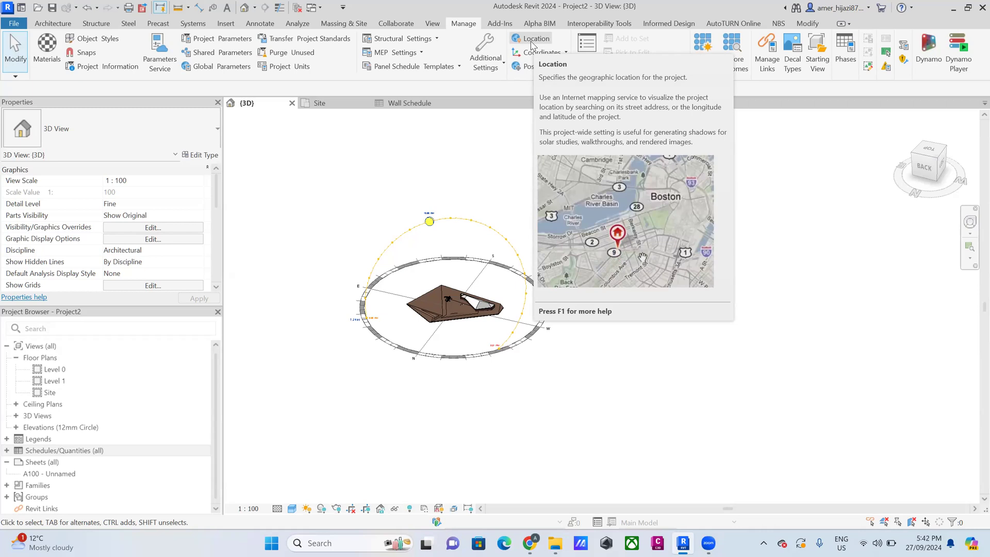
pyautogui.click(297, 24)
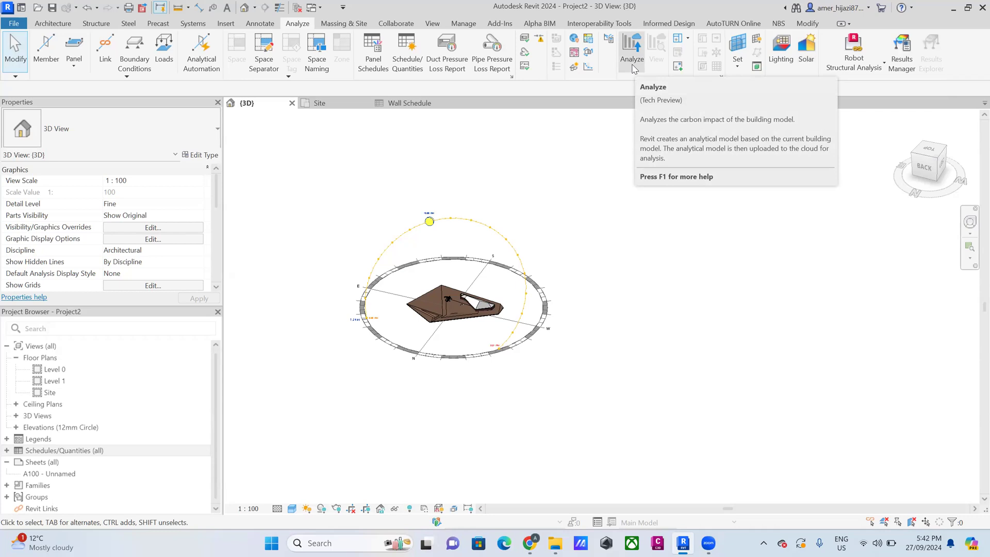
pyautogui.scroll(5, 460, 323)
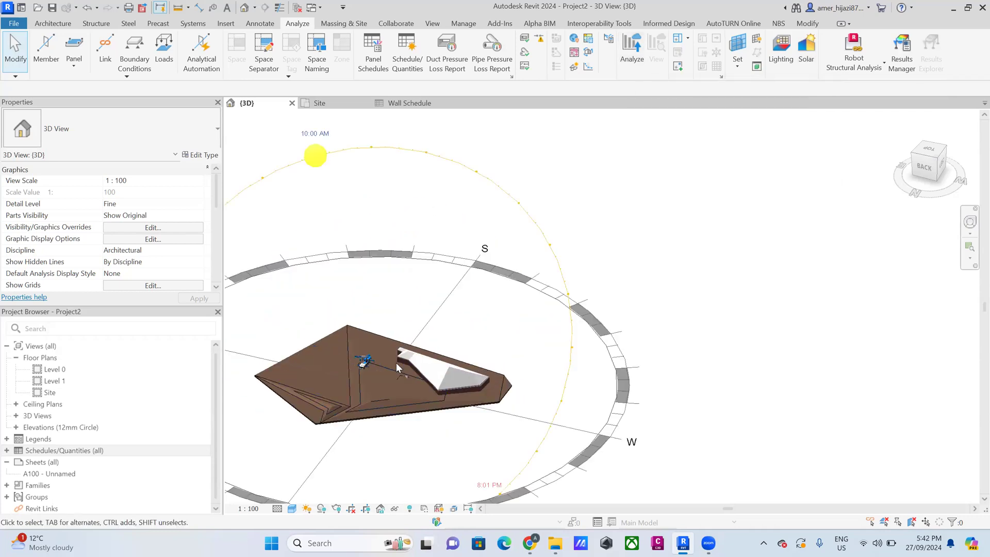
pyautogui.scroll(-4, 460, 323)
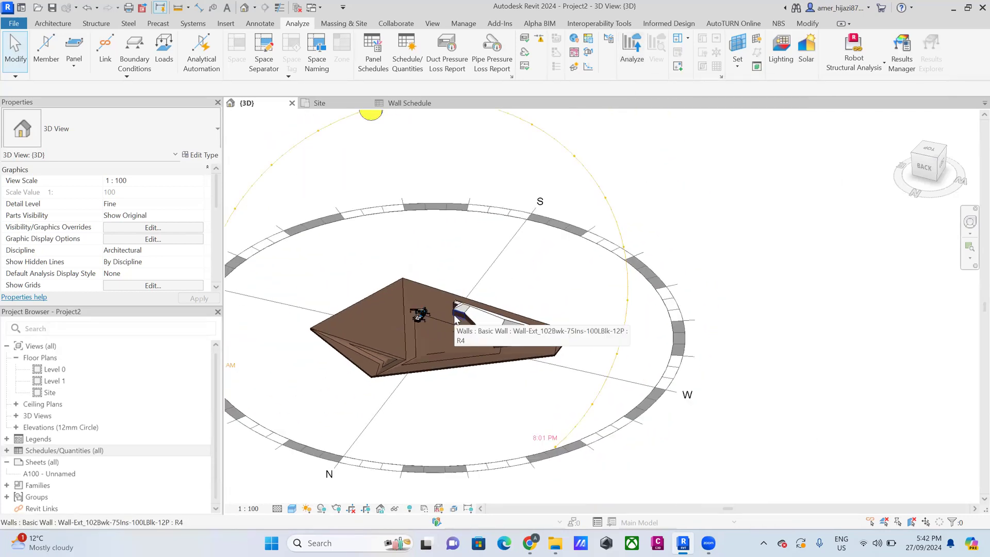
pyautogui.scroll(-2, 456, 319)
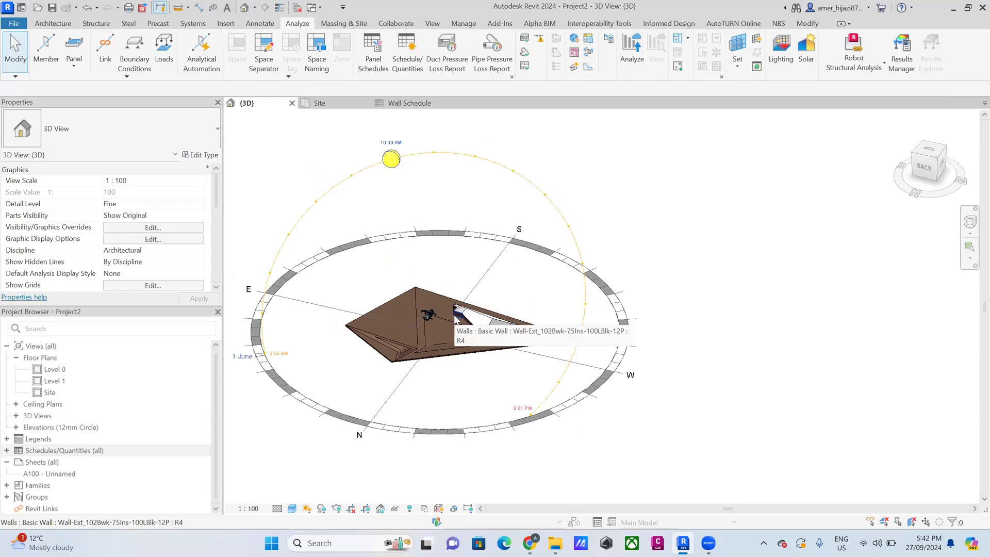